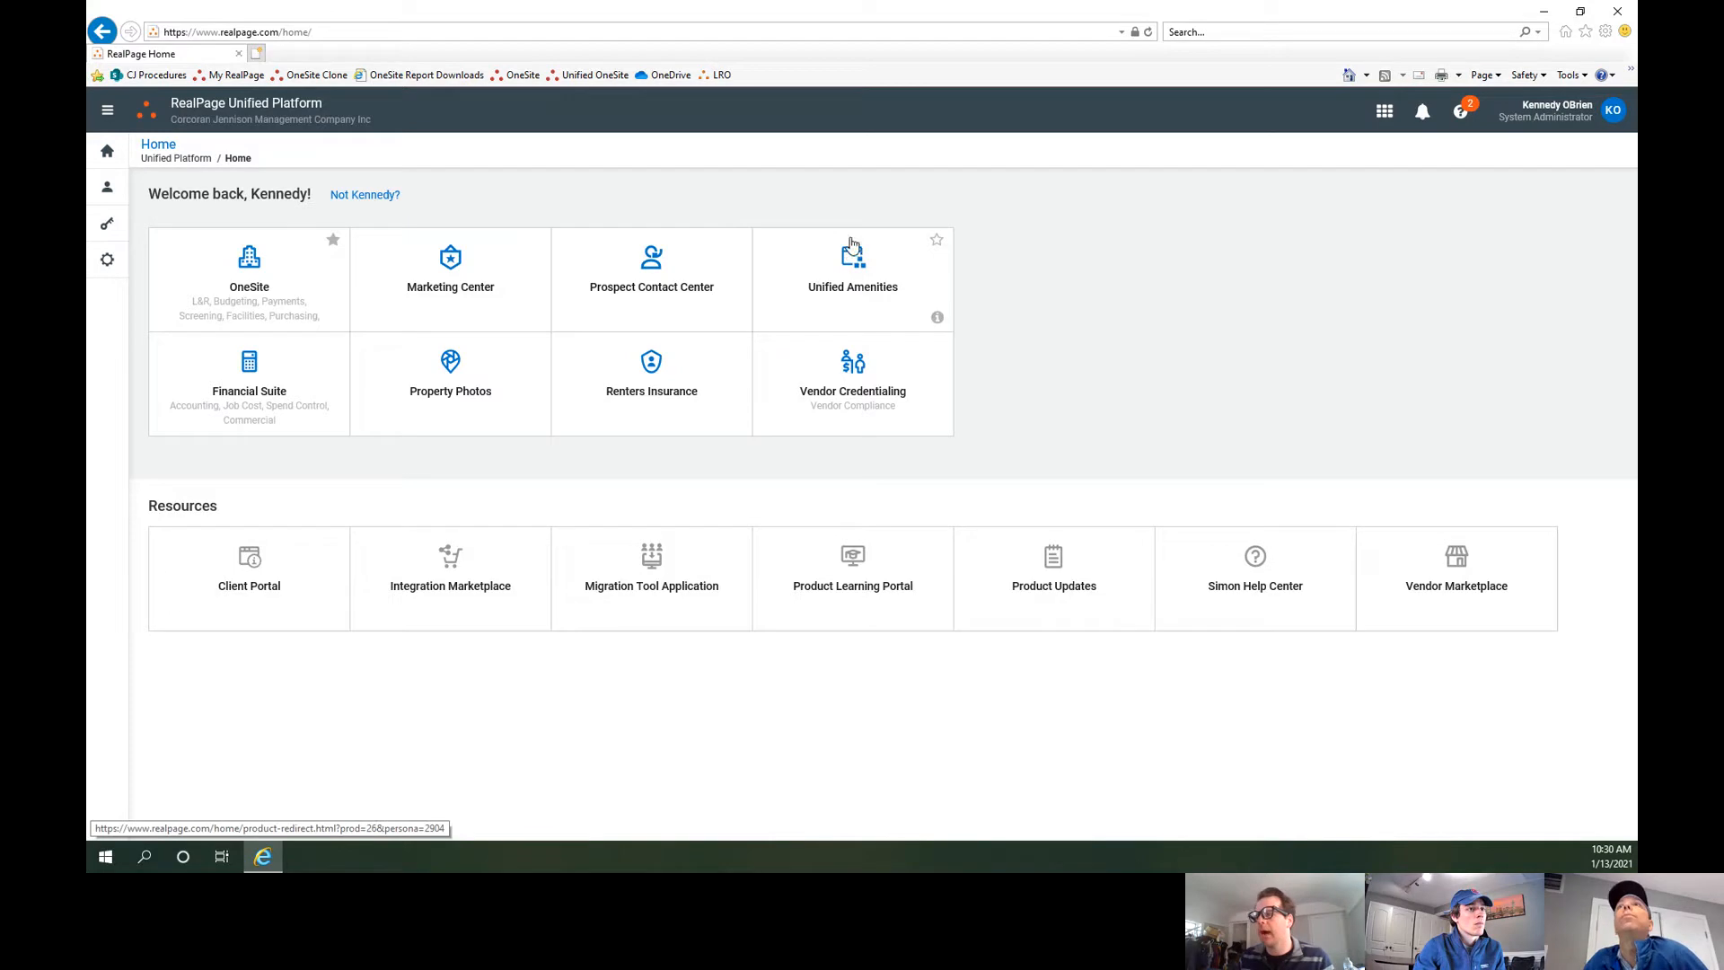
Step: Open Unified Amenities and look through the company-wide list of floor plan and unit amenities
{"action": "left_click", "coordinate": [812, 280]}
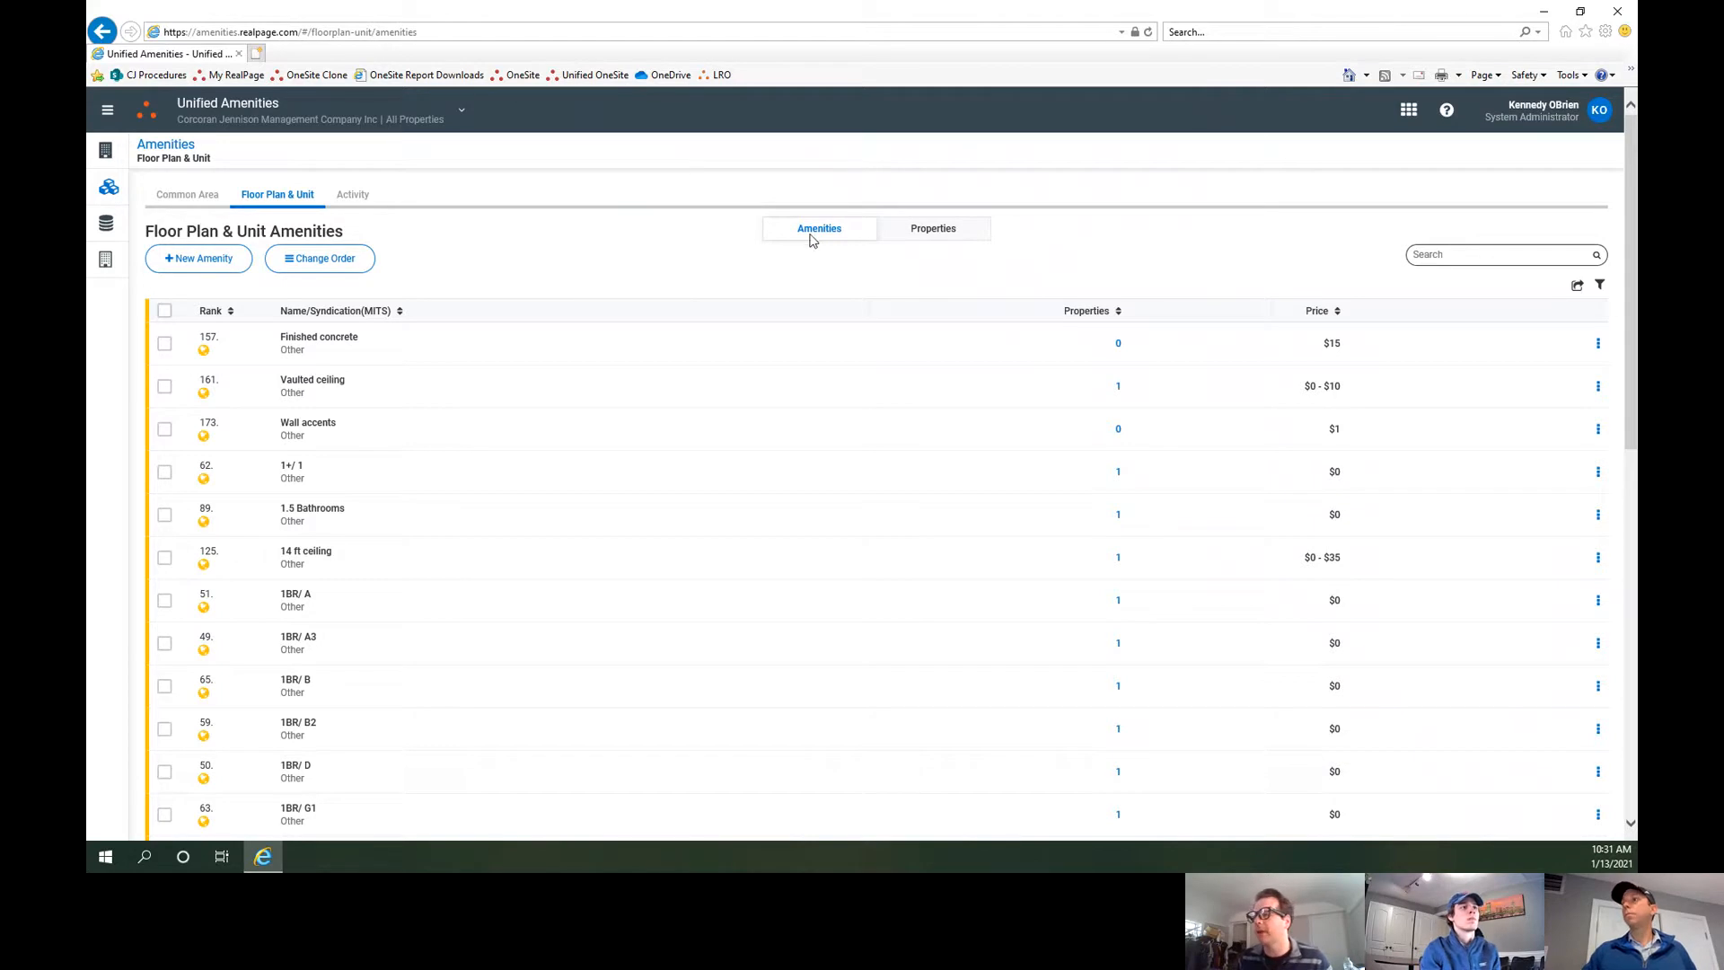
{"action": "scroll", "coordinate": [388, 453], "scroll_direction": "down", "scroll_amount": 8}
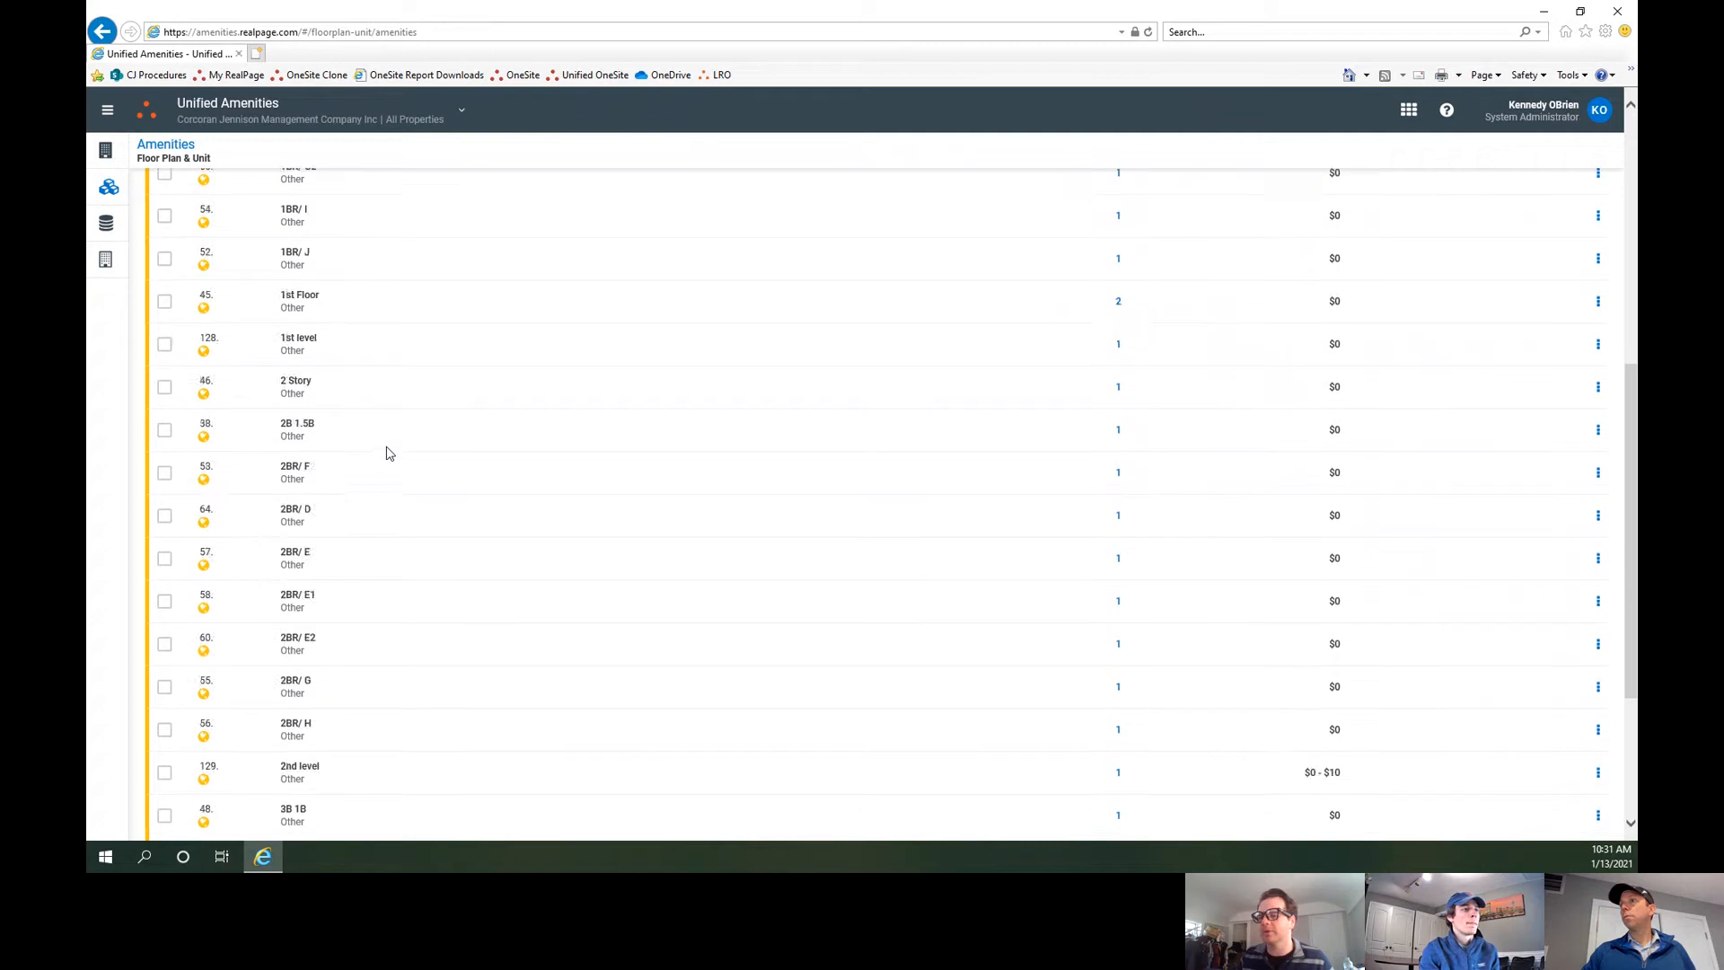
{"action": "scroll", "coordinate": [388, 454], "scroll_direction": "down", "scroll_amount": 2}
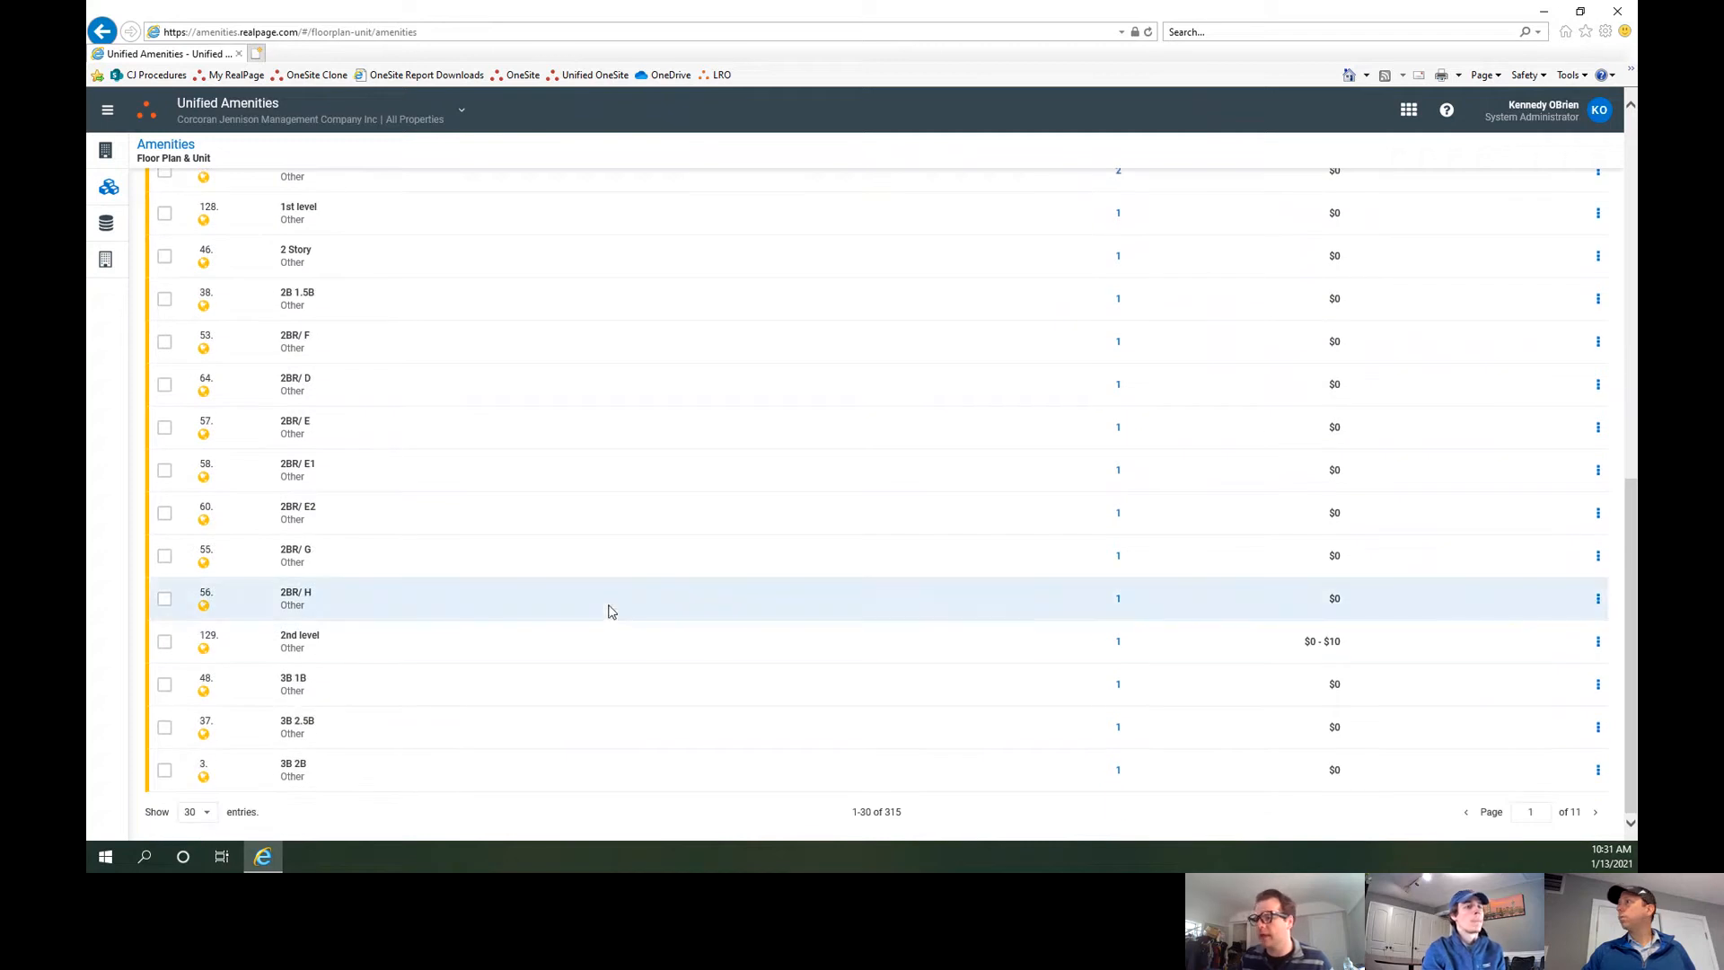
{"action": "triple_click", "coordinate": [897, 815]}
{"action": "left_click", "coordinate": [911, 813]}
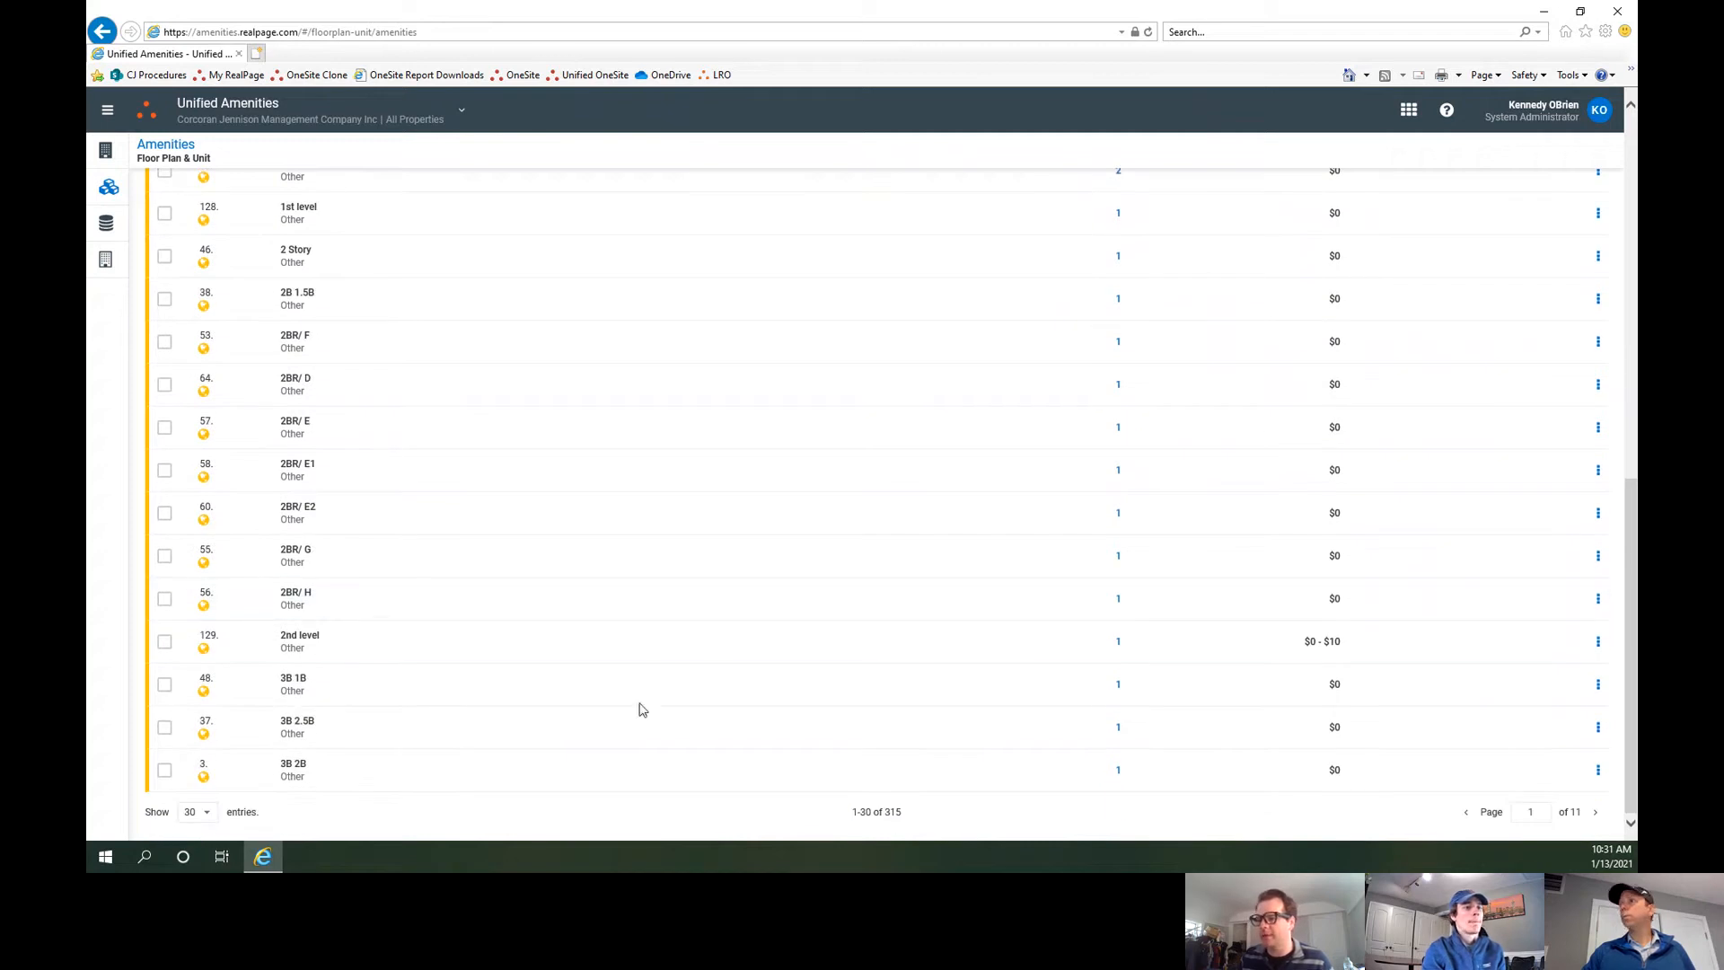
{"action": "scroll", "coordinate": [571, 669], "scroll_direction": "up", "scroll_amount": 10}
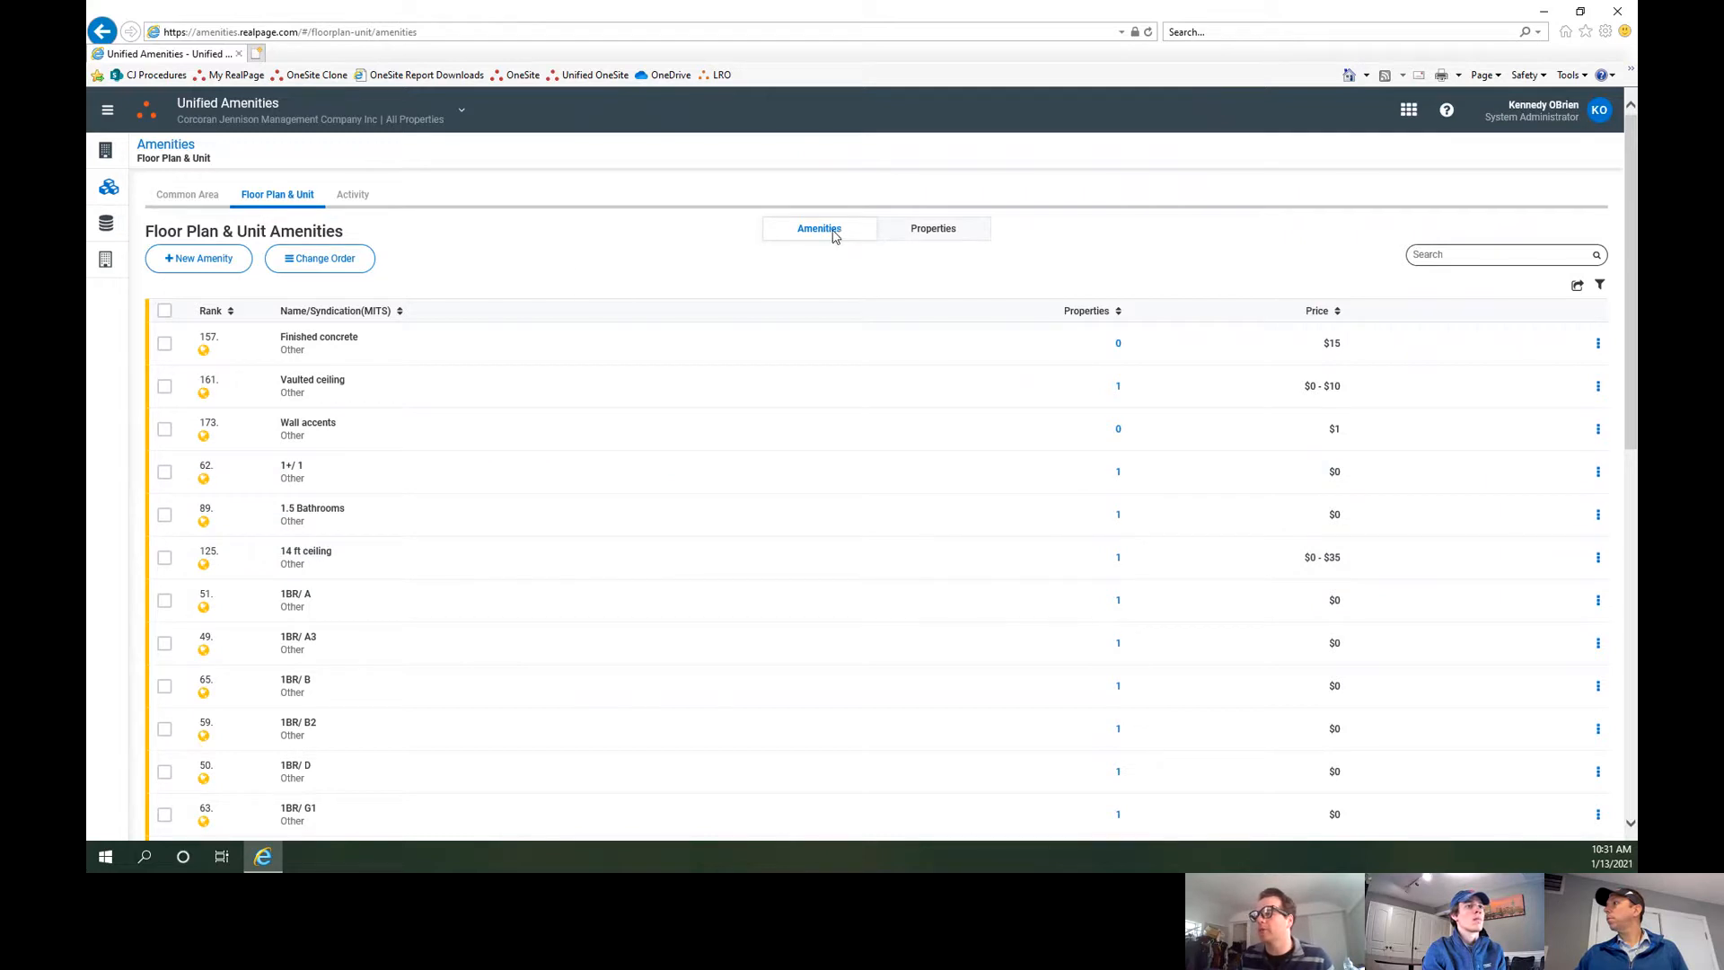
Step: Switch the floor plan and unit amenities to the property view and open the amenities of Harbor Point
{"action": "left_click", "coordinate": [929, 232]}
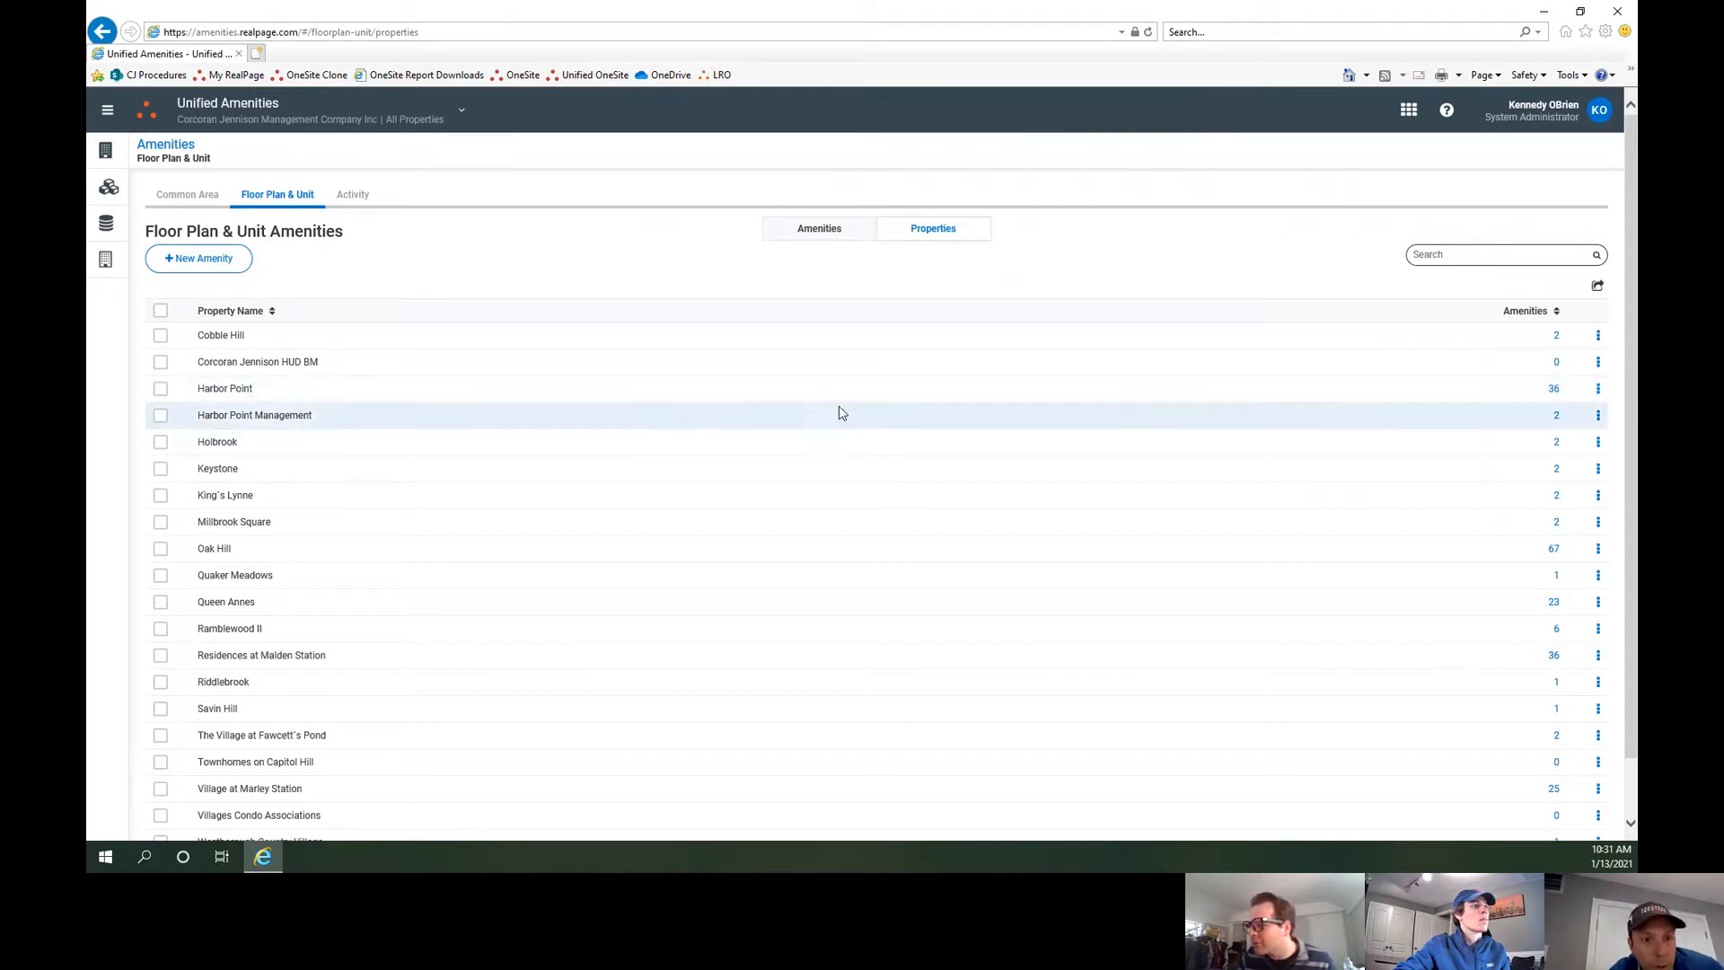
{"action": "left_click", "coordinate": [1598, 391]}
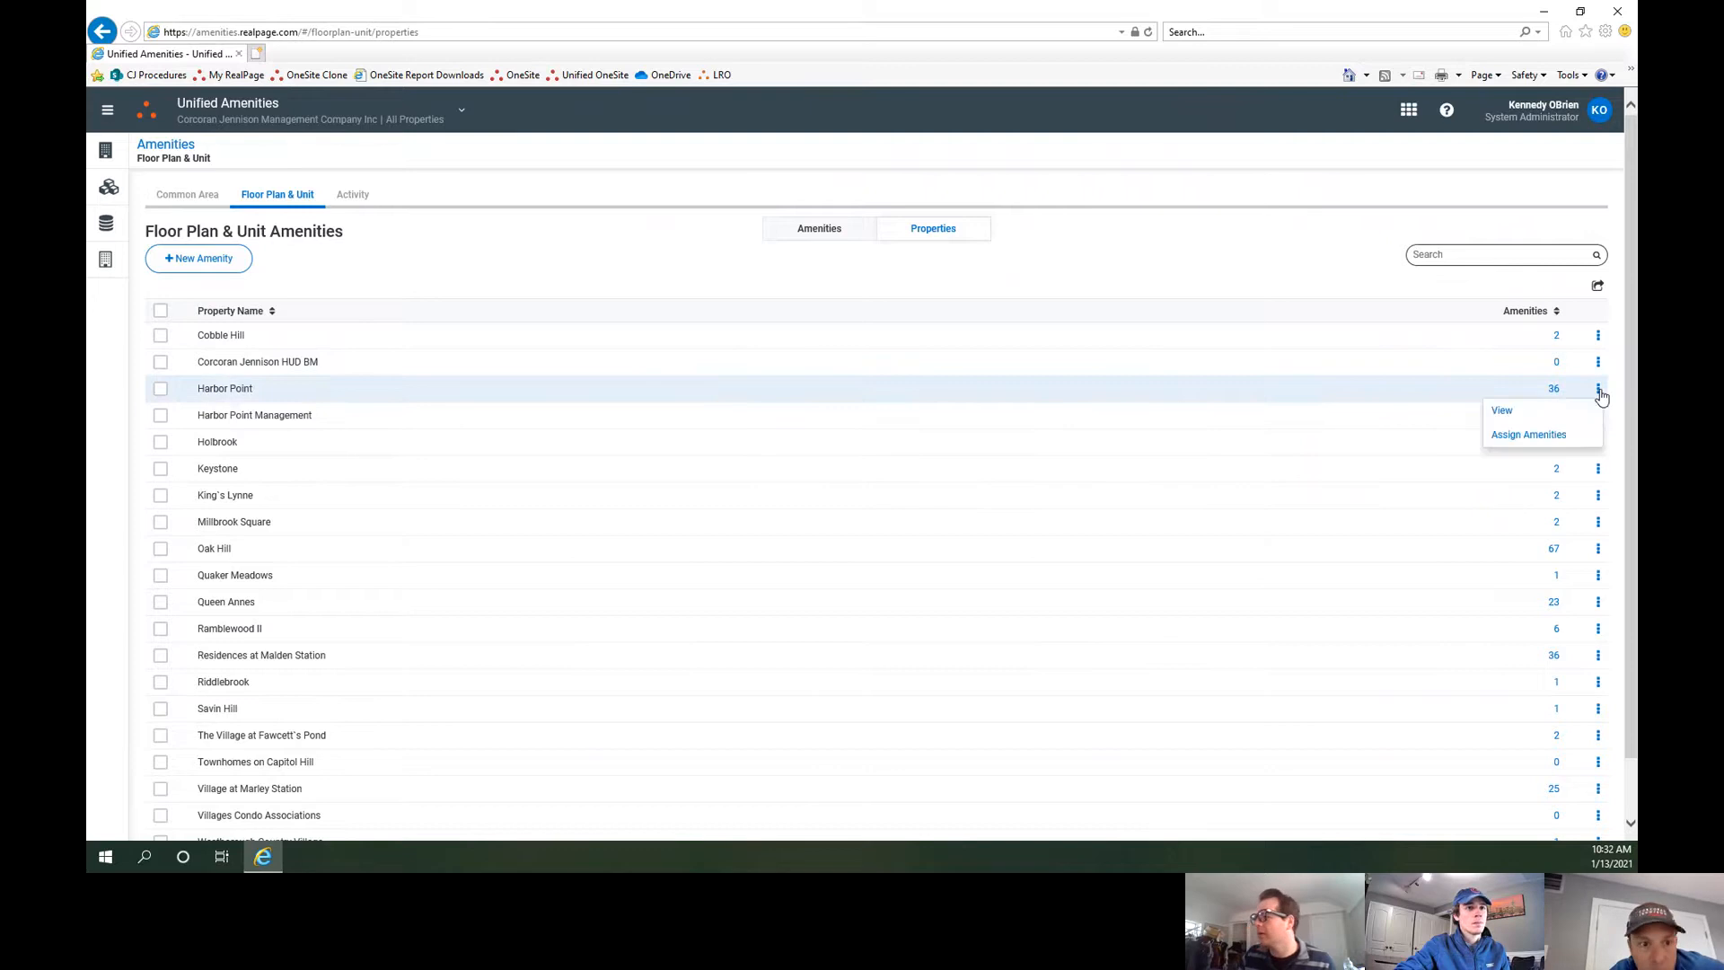
{"action": "left_click", "coordinate": [1513, 412]}
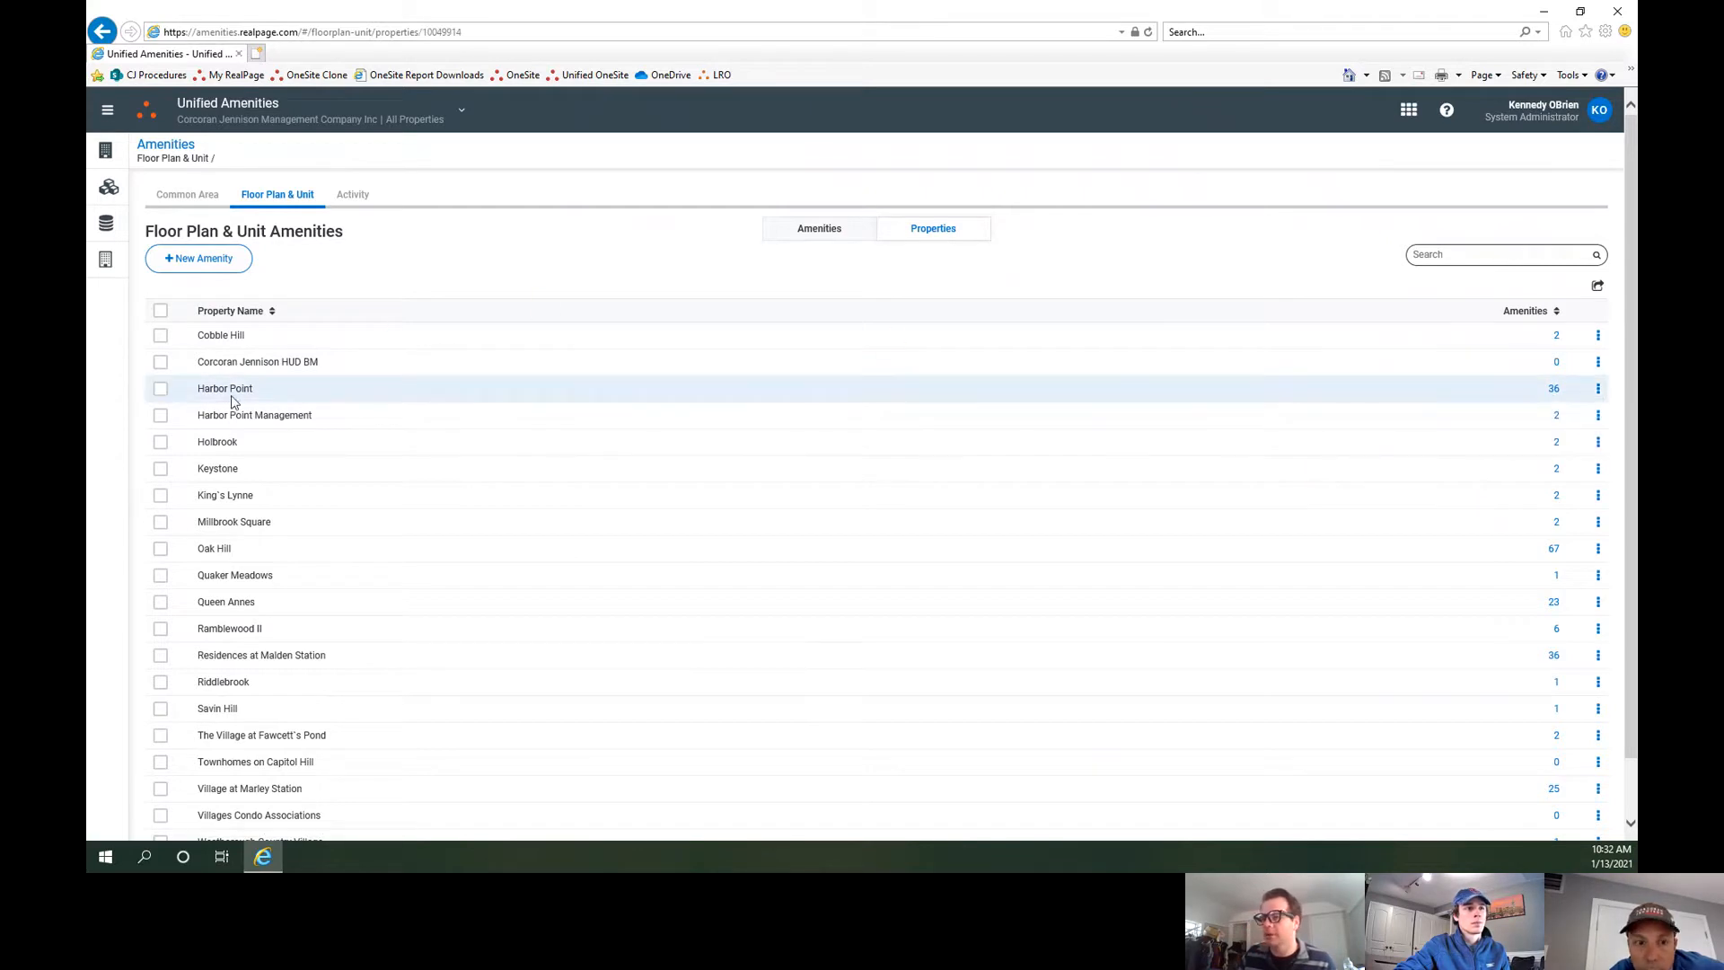
{"action": "left_click", "coordinate": [1599, 392]}
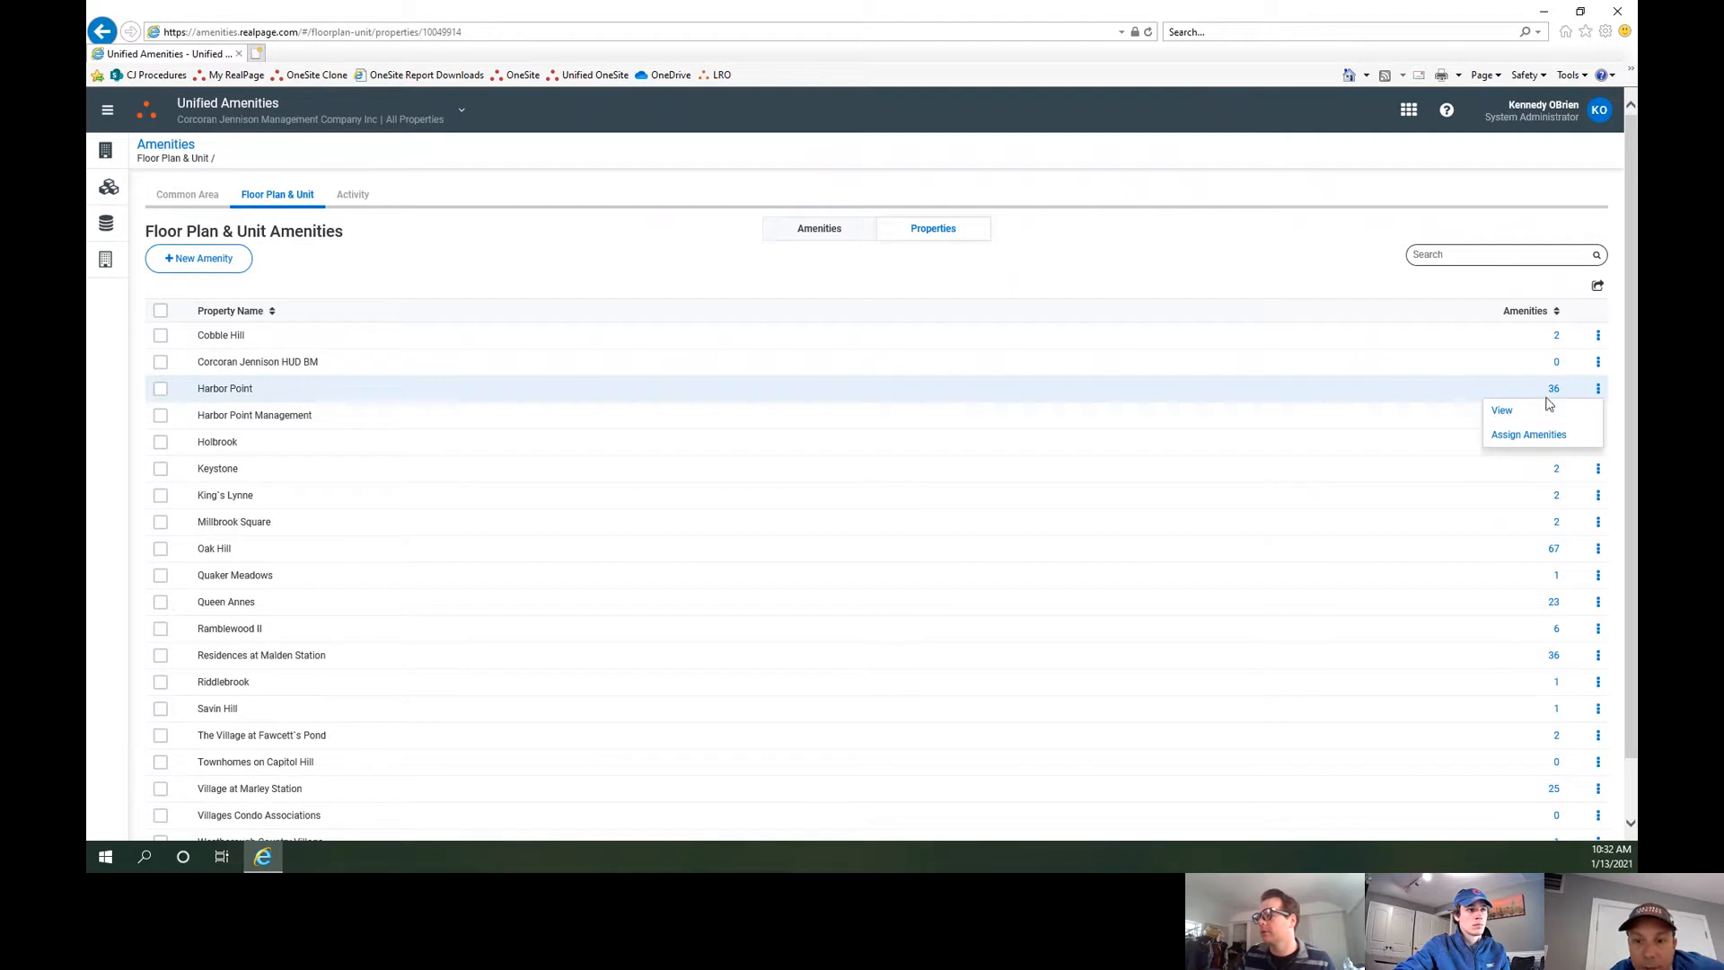
{"action": "left_click", "coordinate": [1502, 411]}
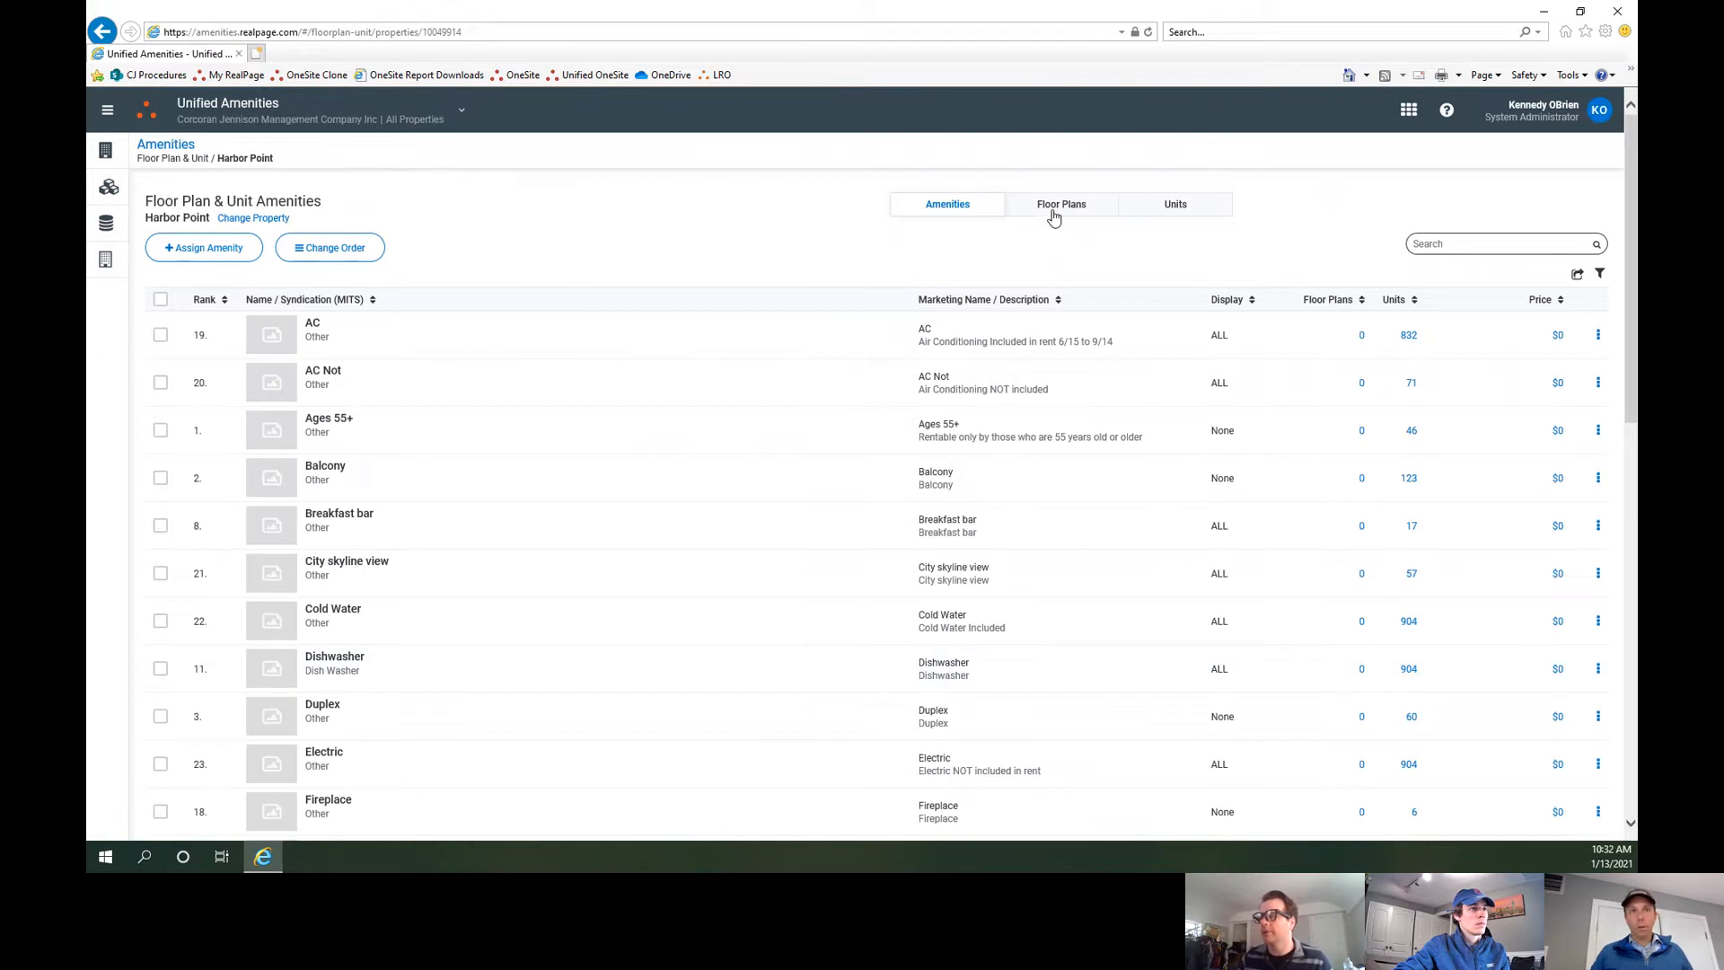
Step: View Harbor Point's floor plans, then show its list of units and look through it
{"action": "left_click", "coordinate": [1177, 212]}
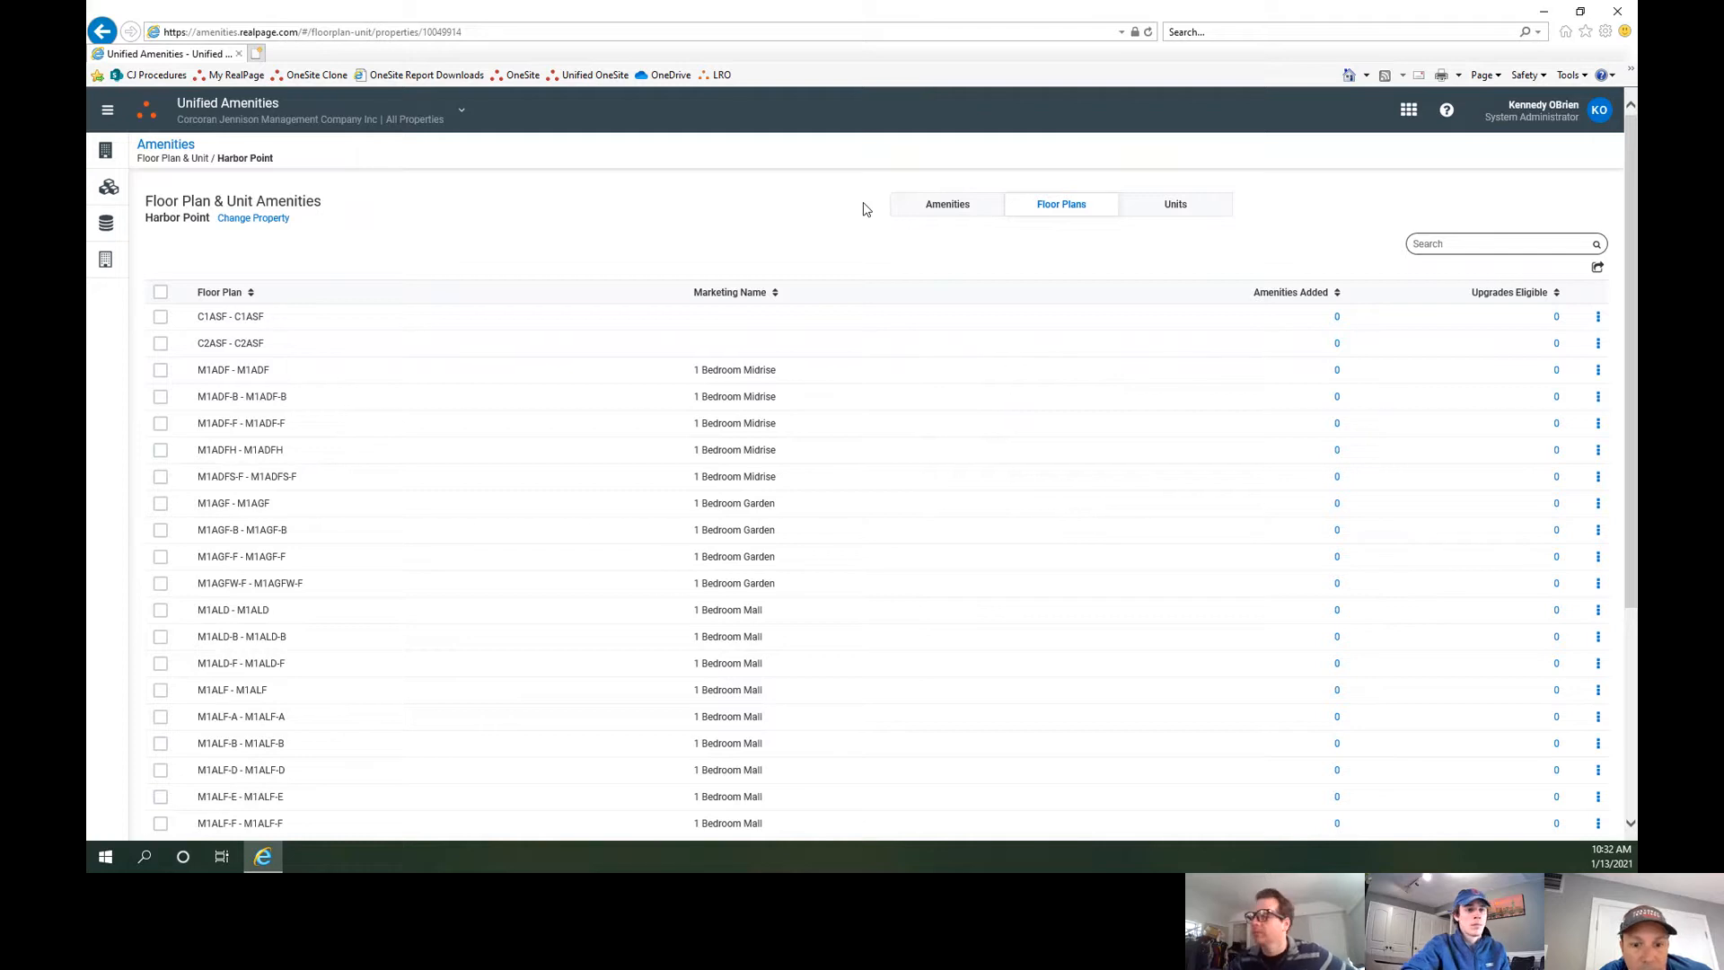
{"action": "left_click", "coordinate": [1161, 212]}
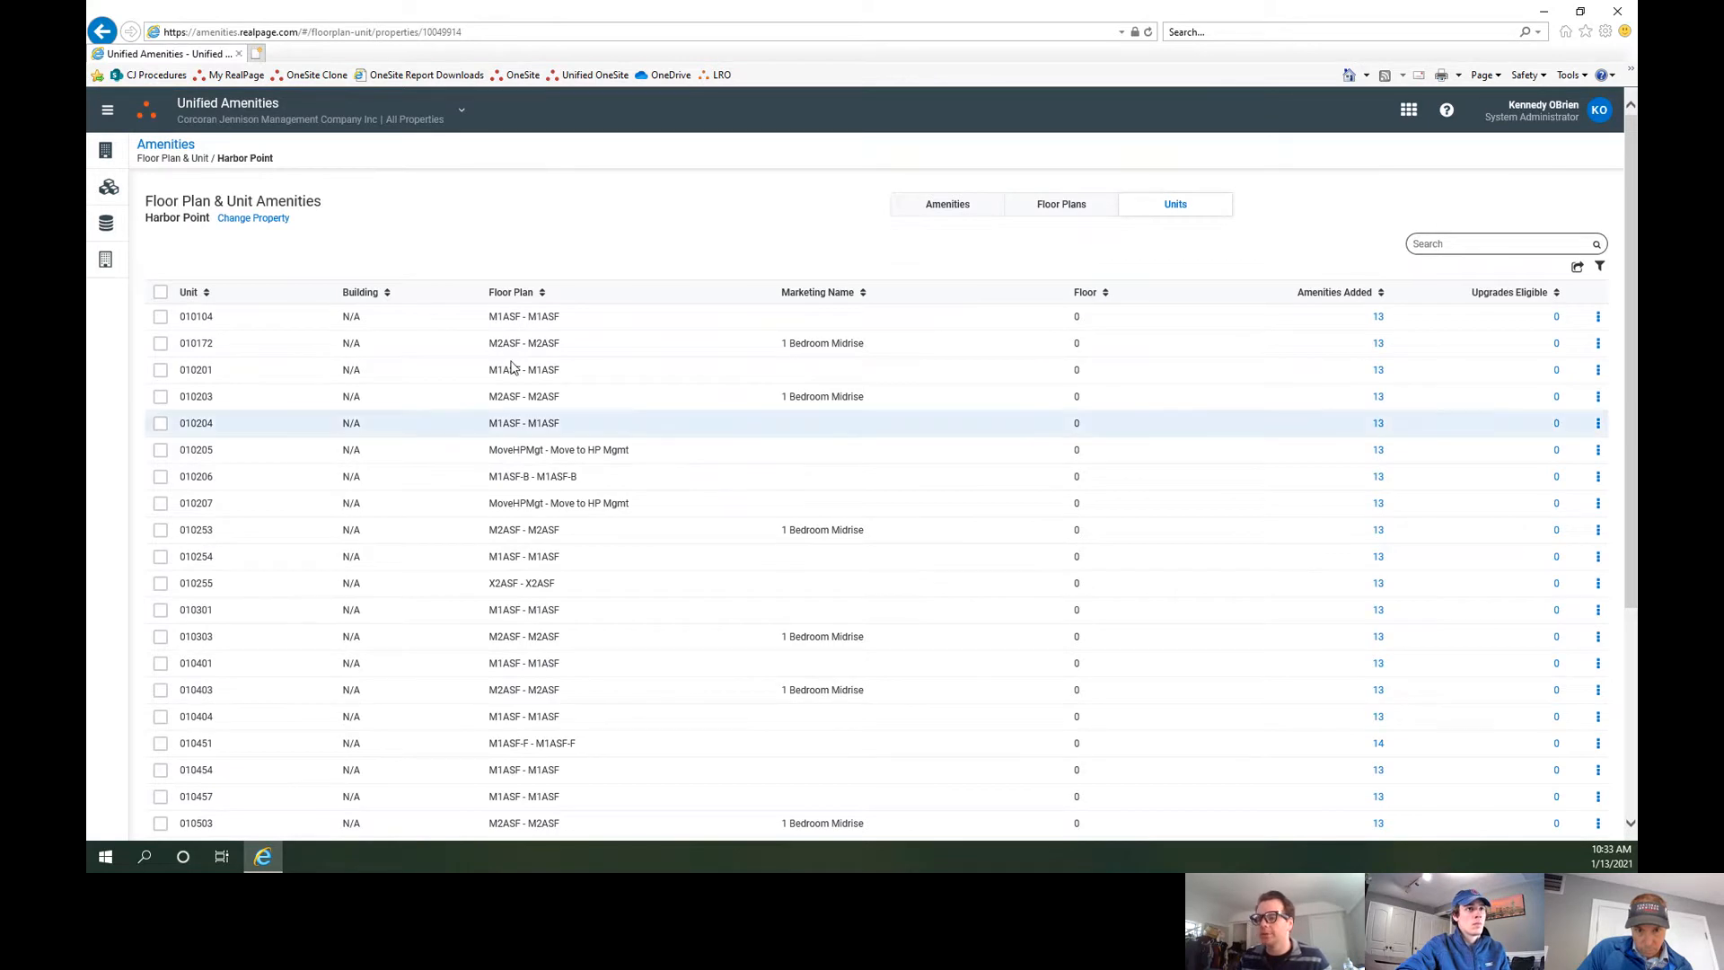
{"action": "scroll", "coordinate": [485, 408], "scroll_direction": "down", "scroll_amount": 3}
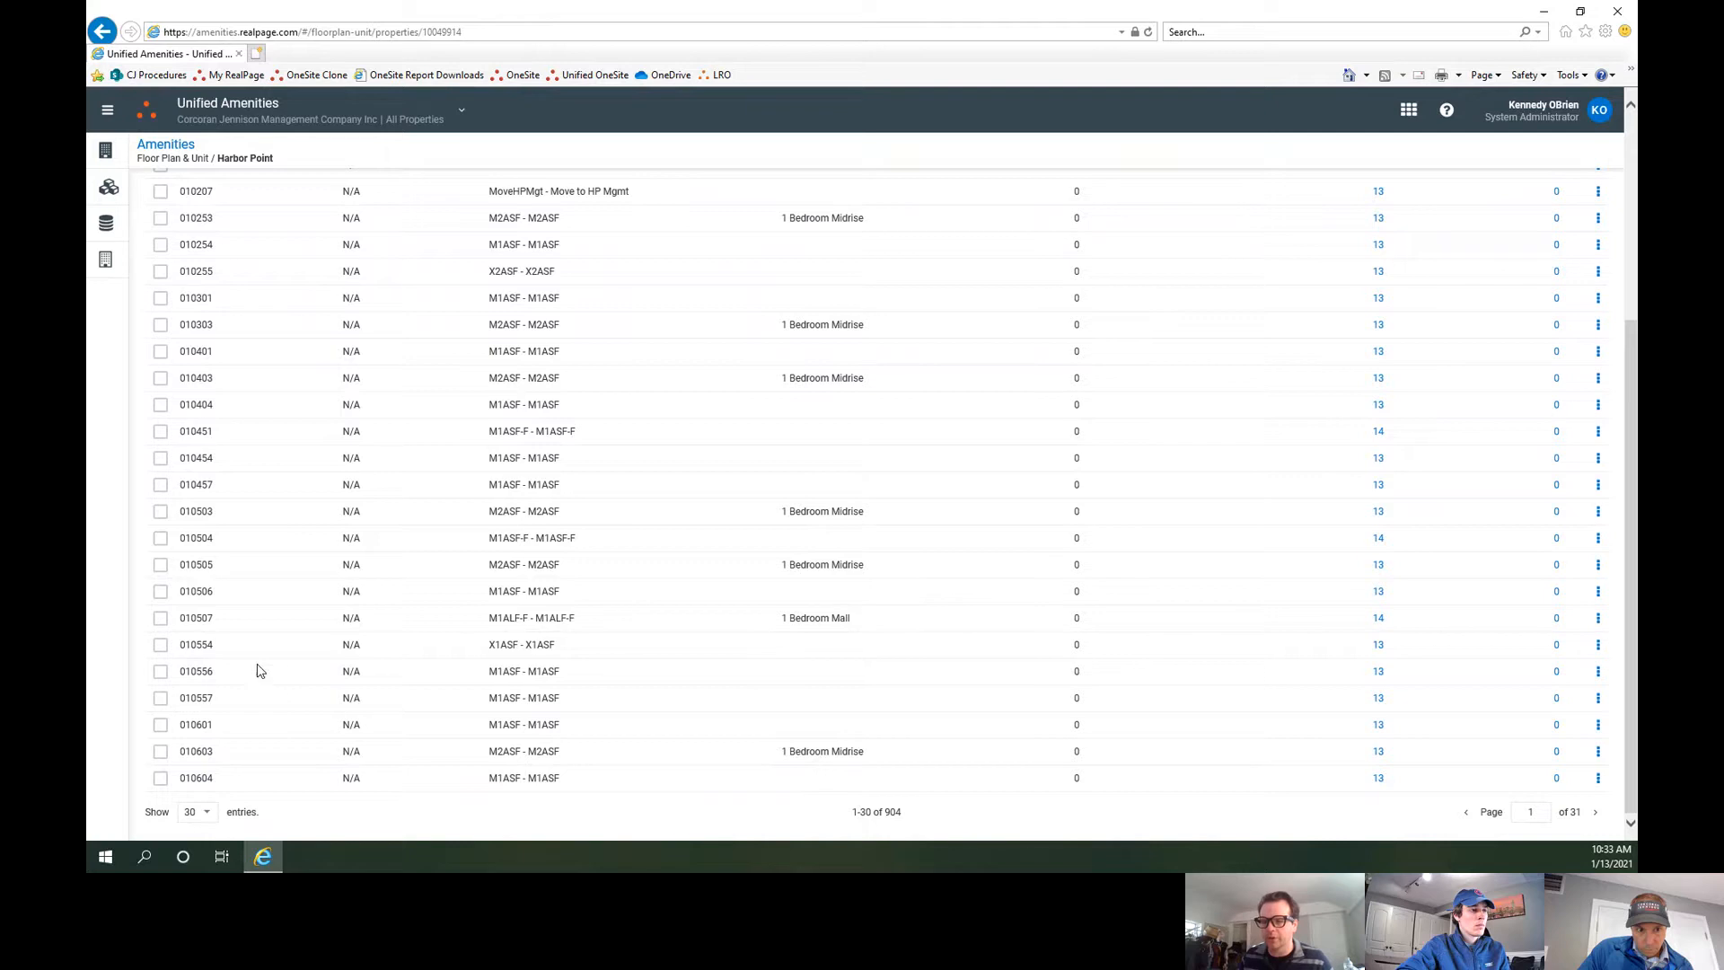
{"action": "scroll", "coordinate": [257, 670], "scroll_direction": "up", "scroll_amount": 3}
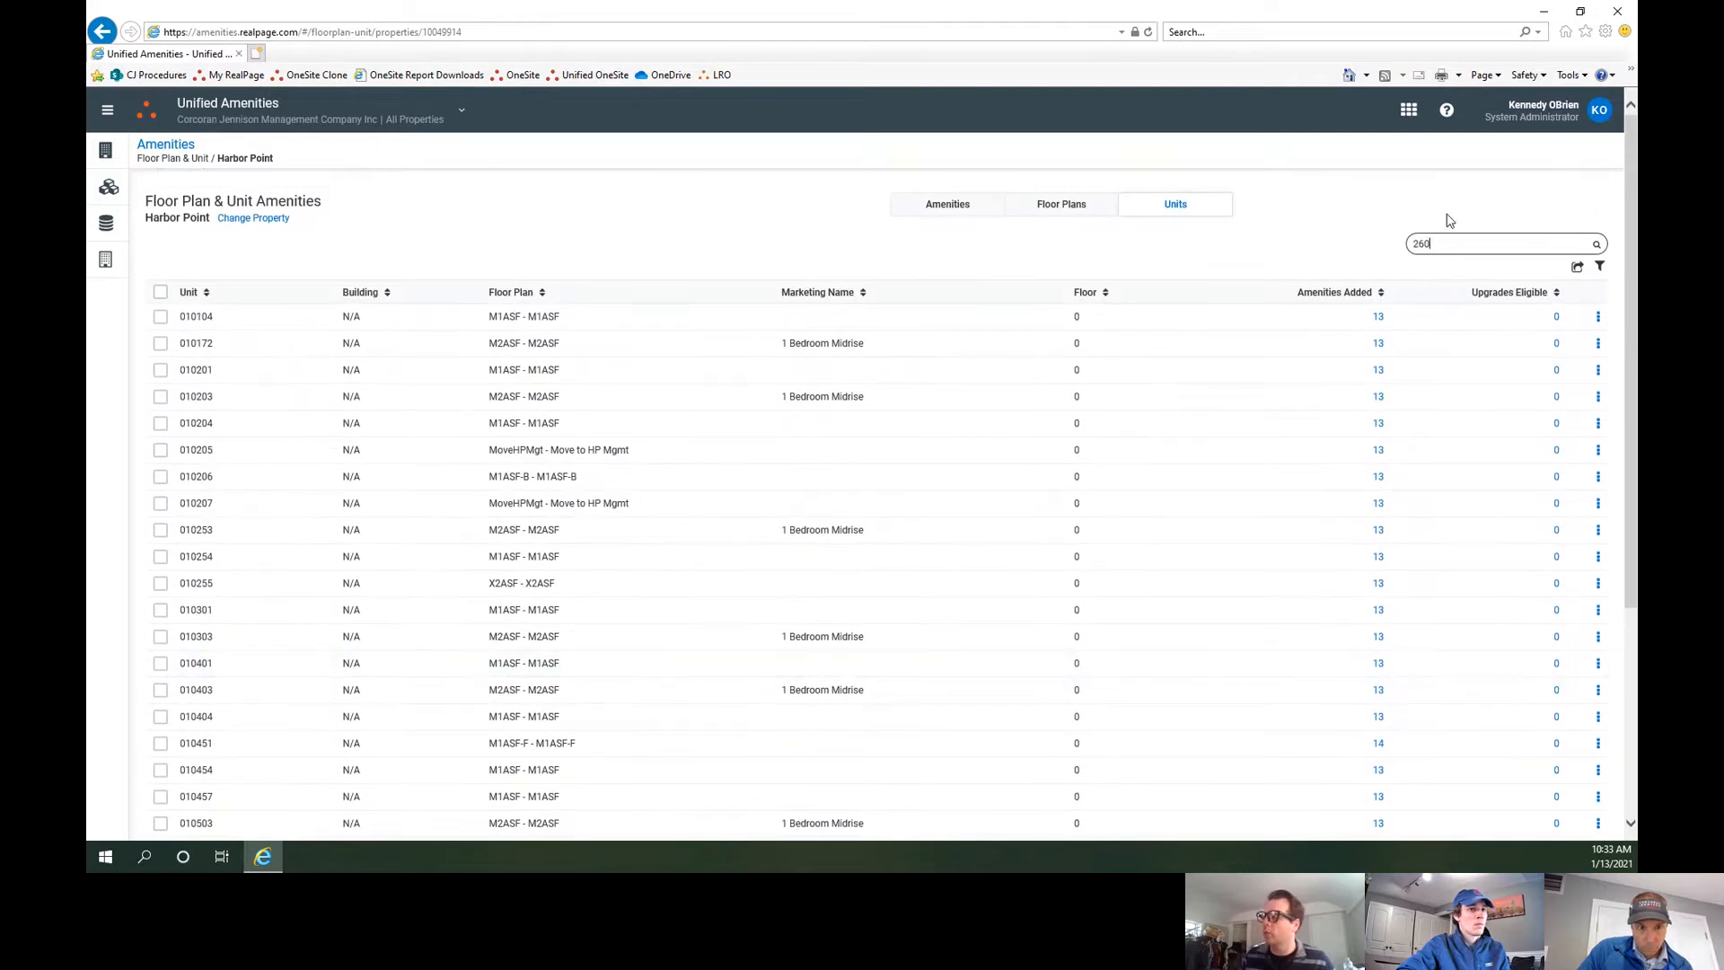
Step: Find unit 260304 among Harbor Point's units and open the amenity assignment for it
{"action": "type", "text": "10"}
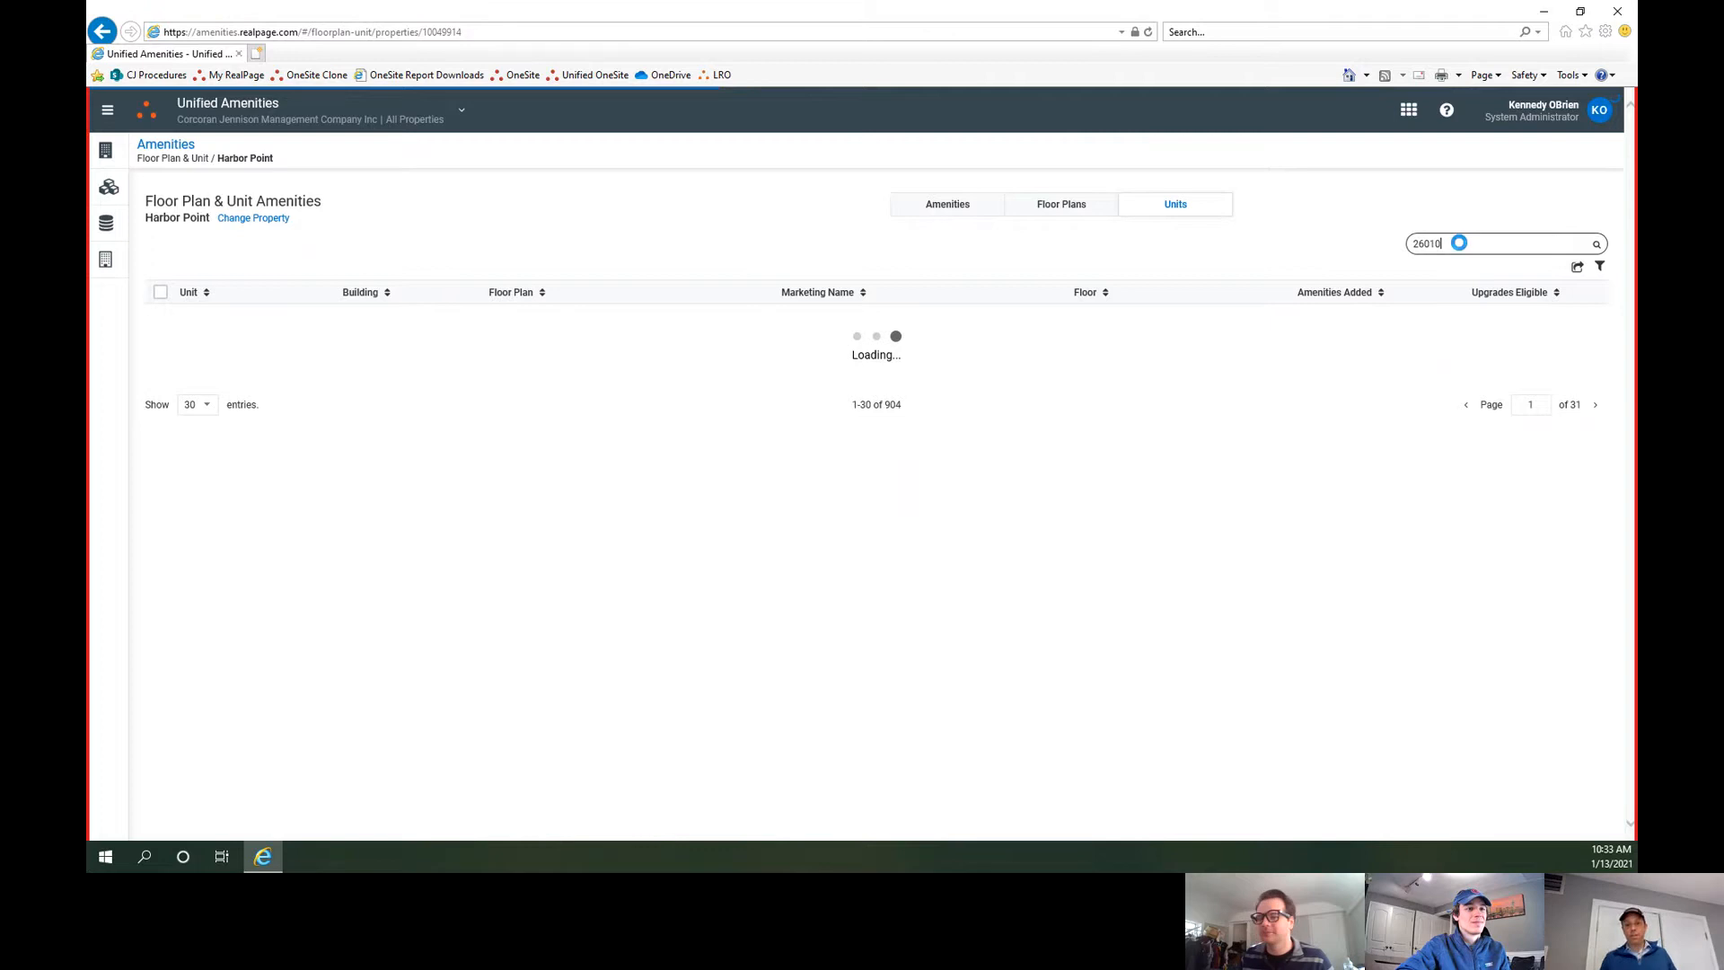
{"action": "type", "text": "5"}
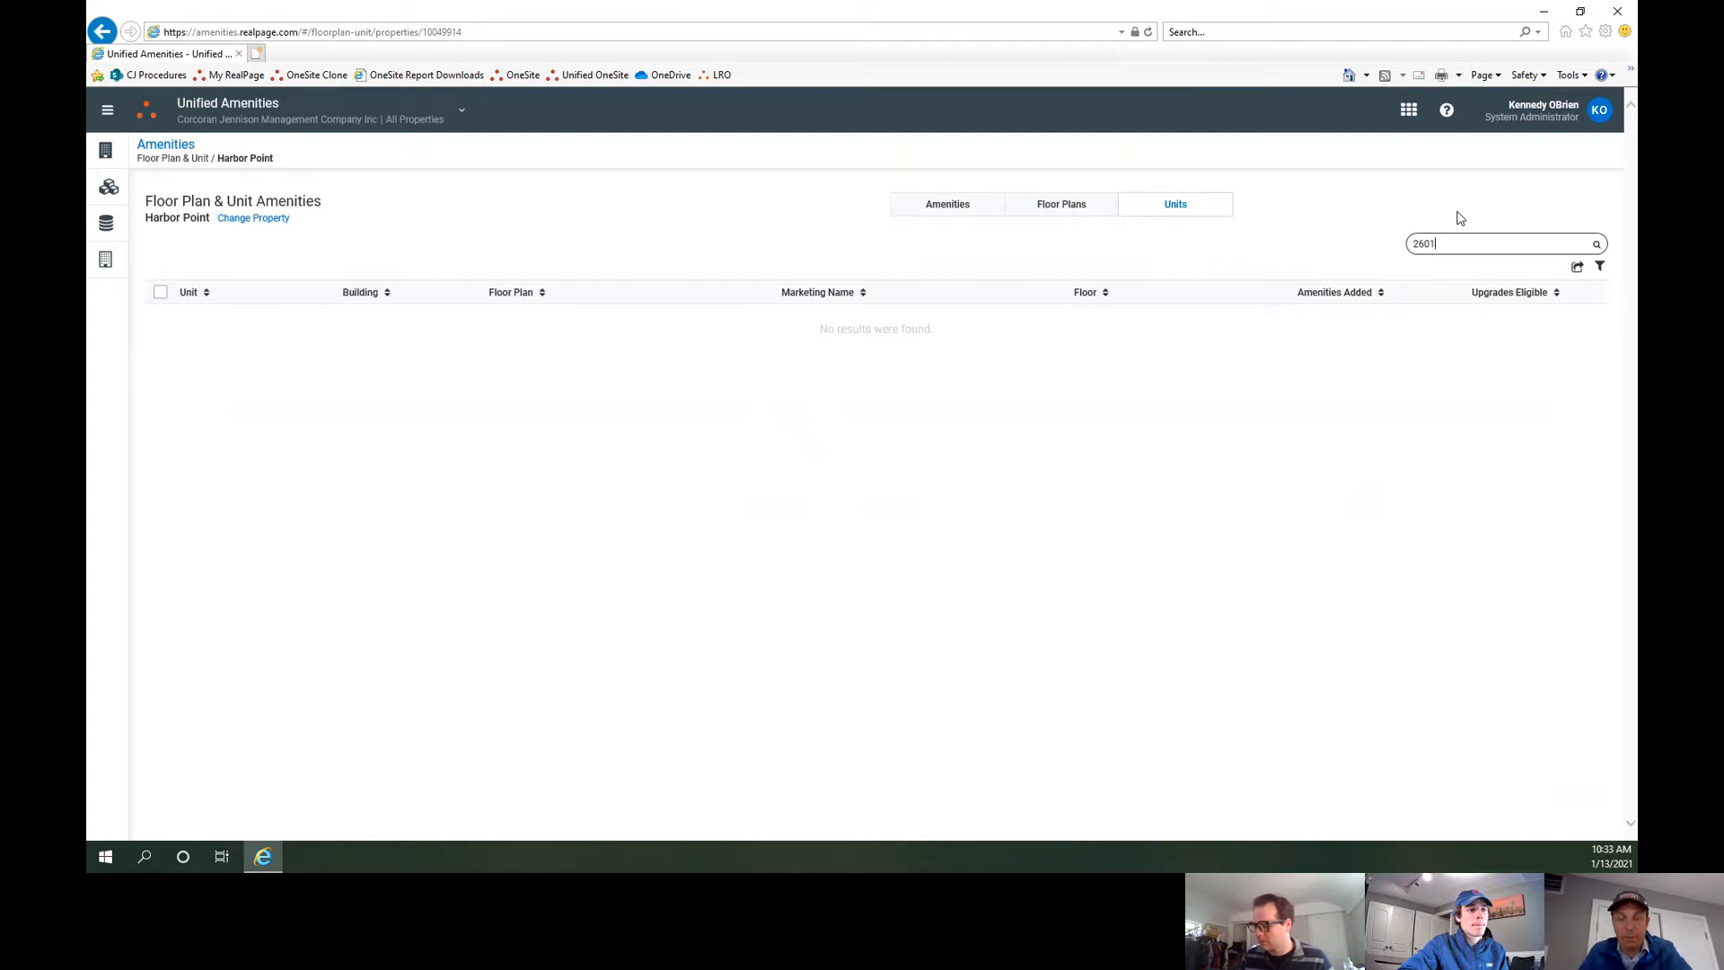
{"action": "type", "text": "304"}
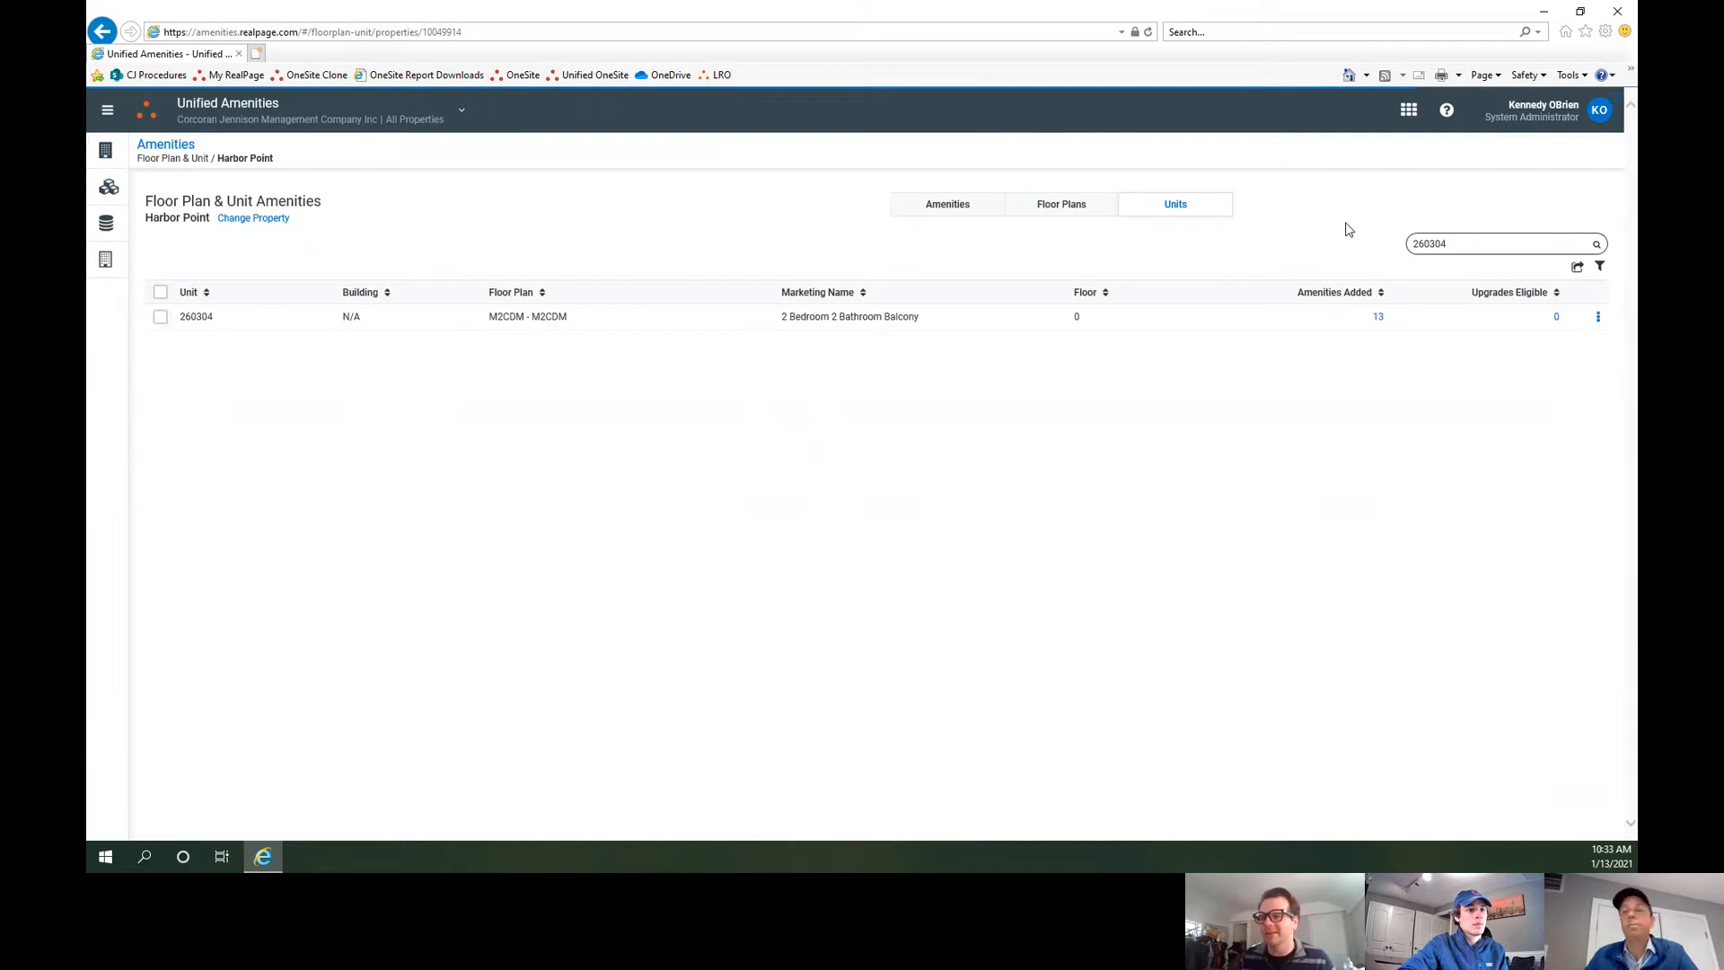
{"action": "left_click", "coordinate": [1461, 241]}
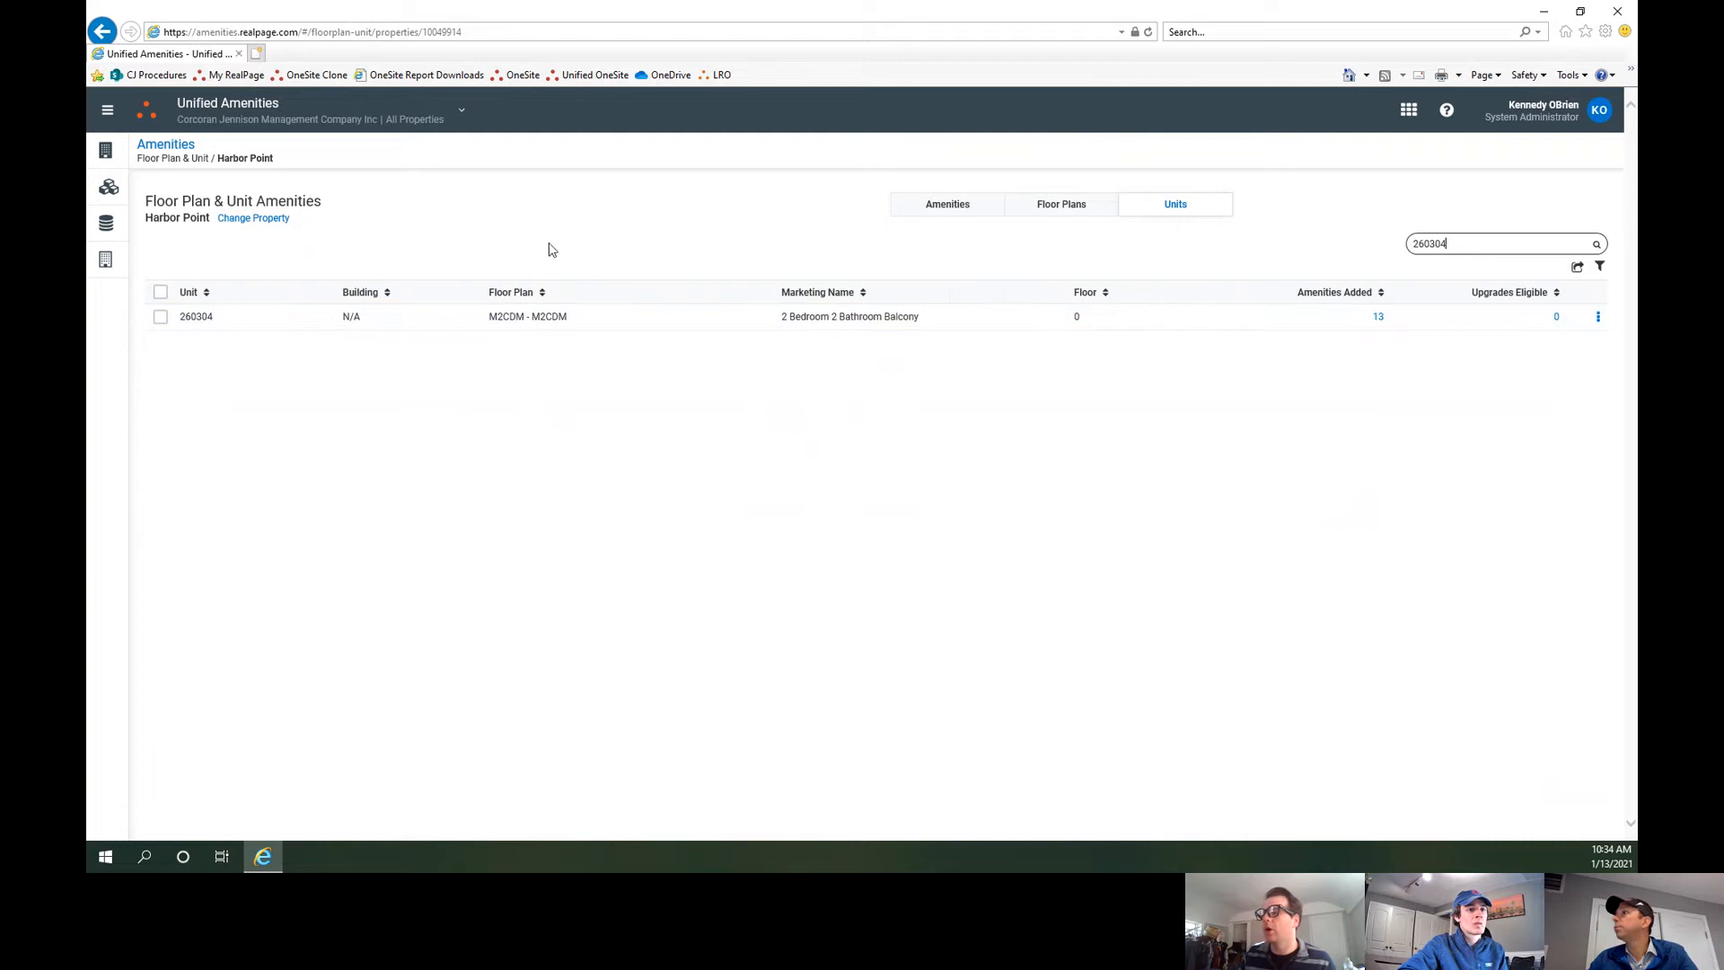
{"action": "left_click", "coordinate": [160, 316]}
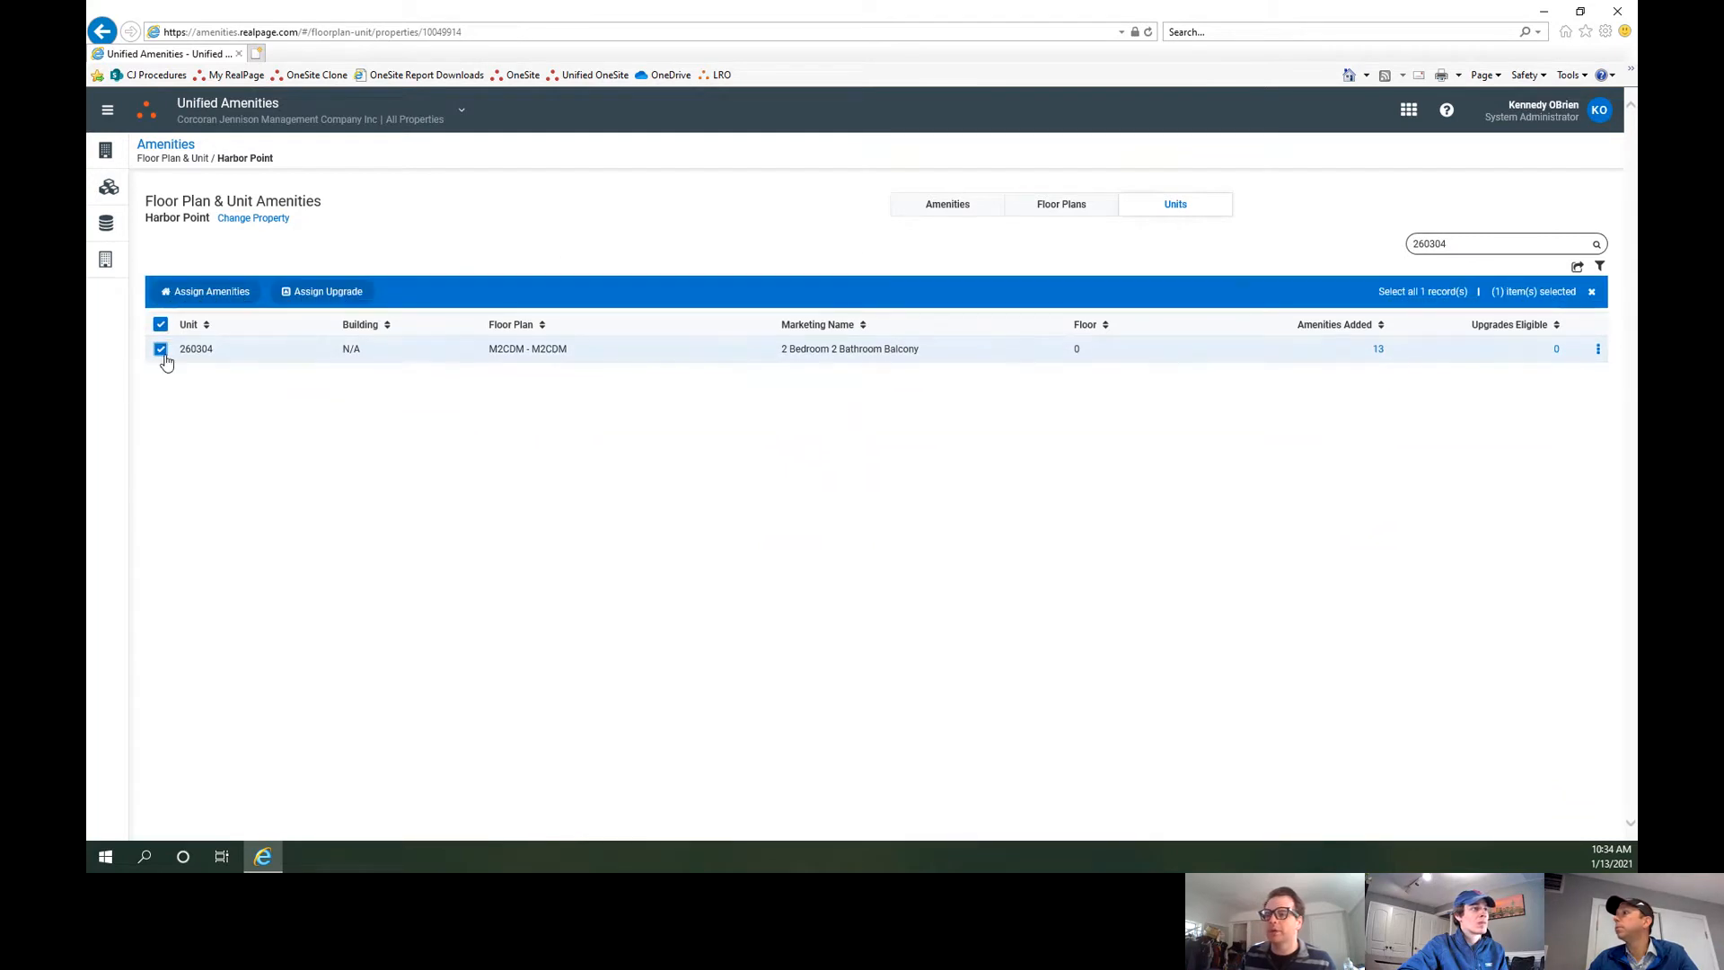
{"action": "left_click", "coordinate": [224, 296]}
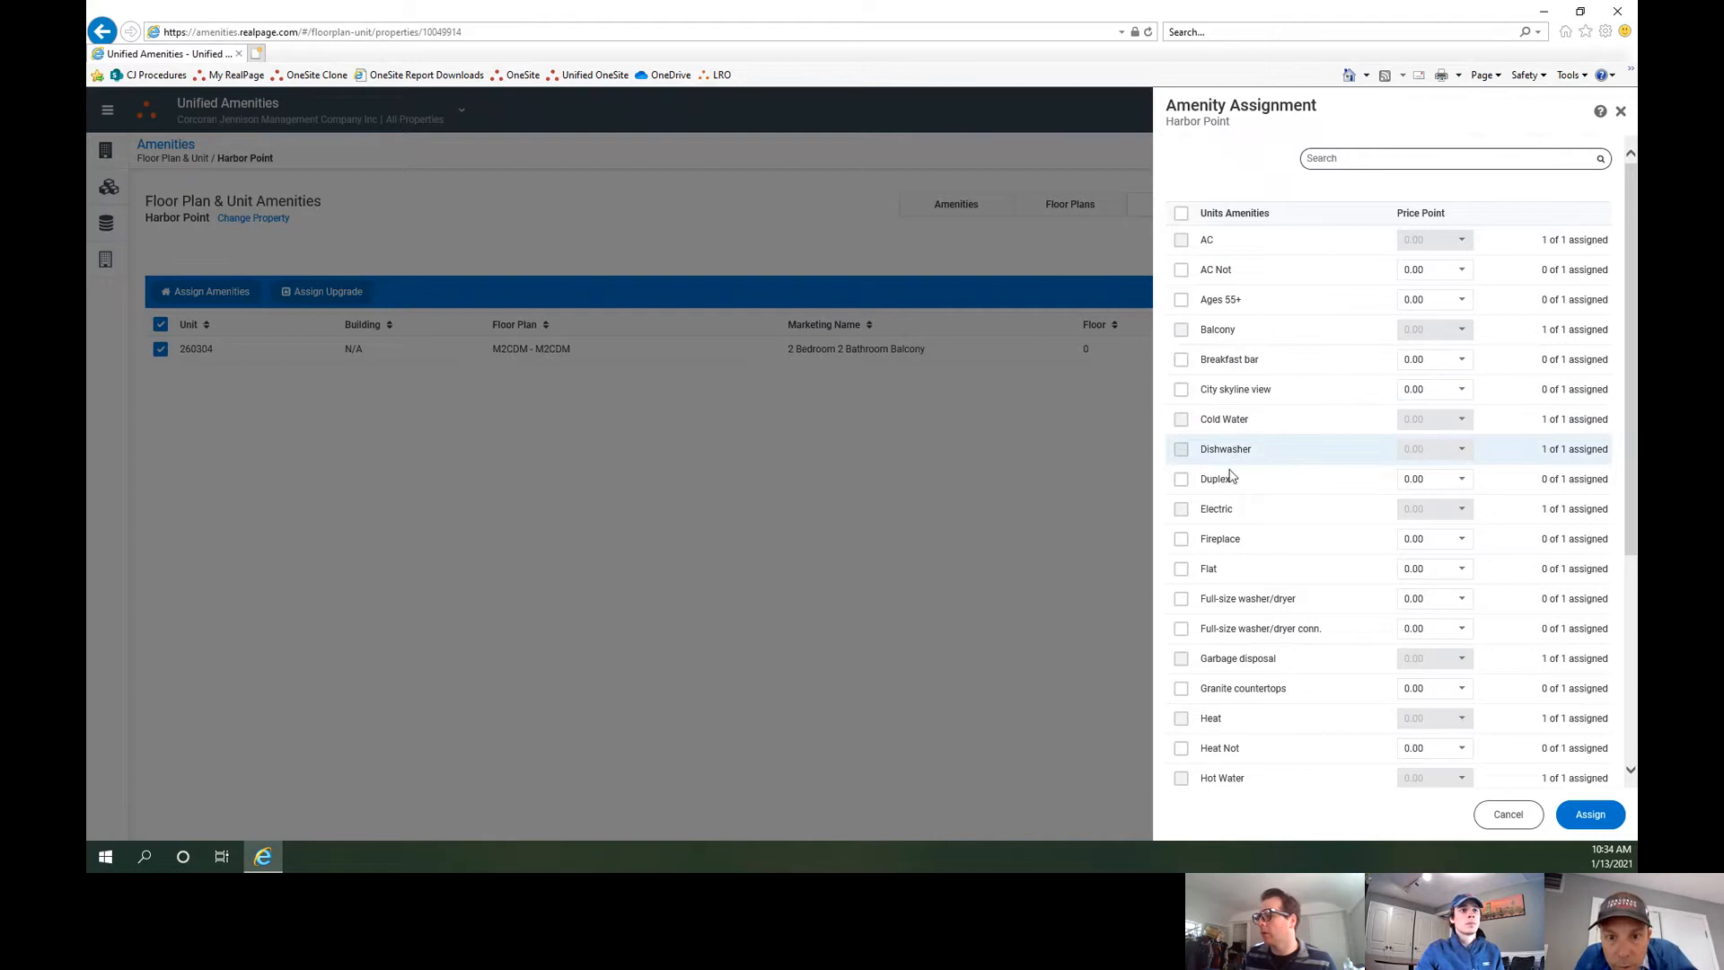
Step: Examine which amenities are already assigned to unit 260304 and which are still available
{"action": "scroll", "coordinate": [1235, 388], "scroll_direction": "down", "scroll_amount": 3}
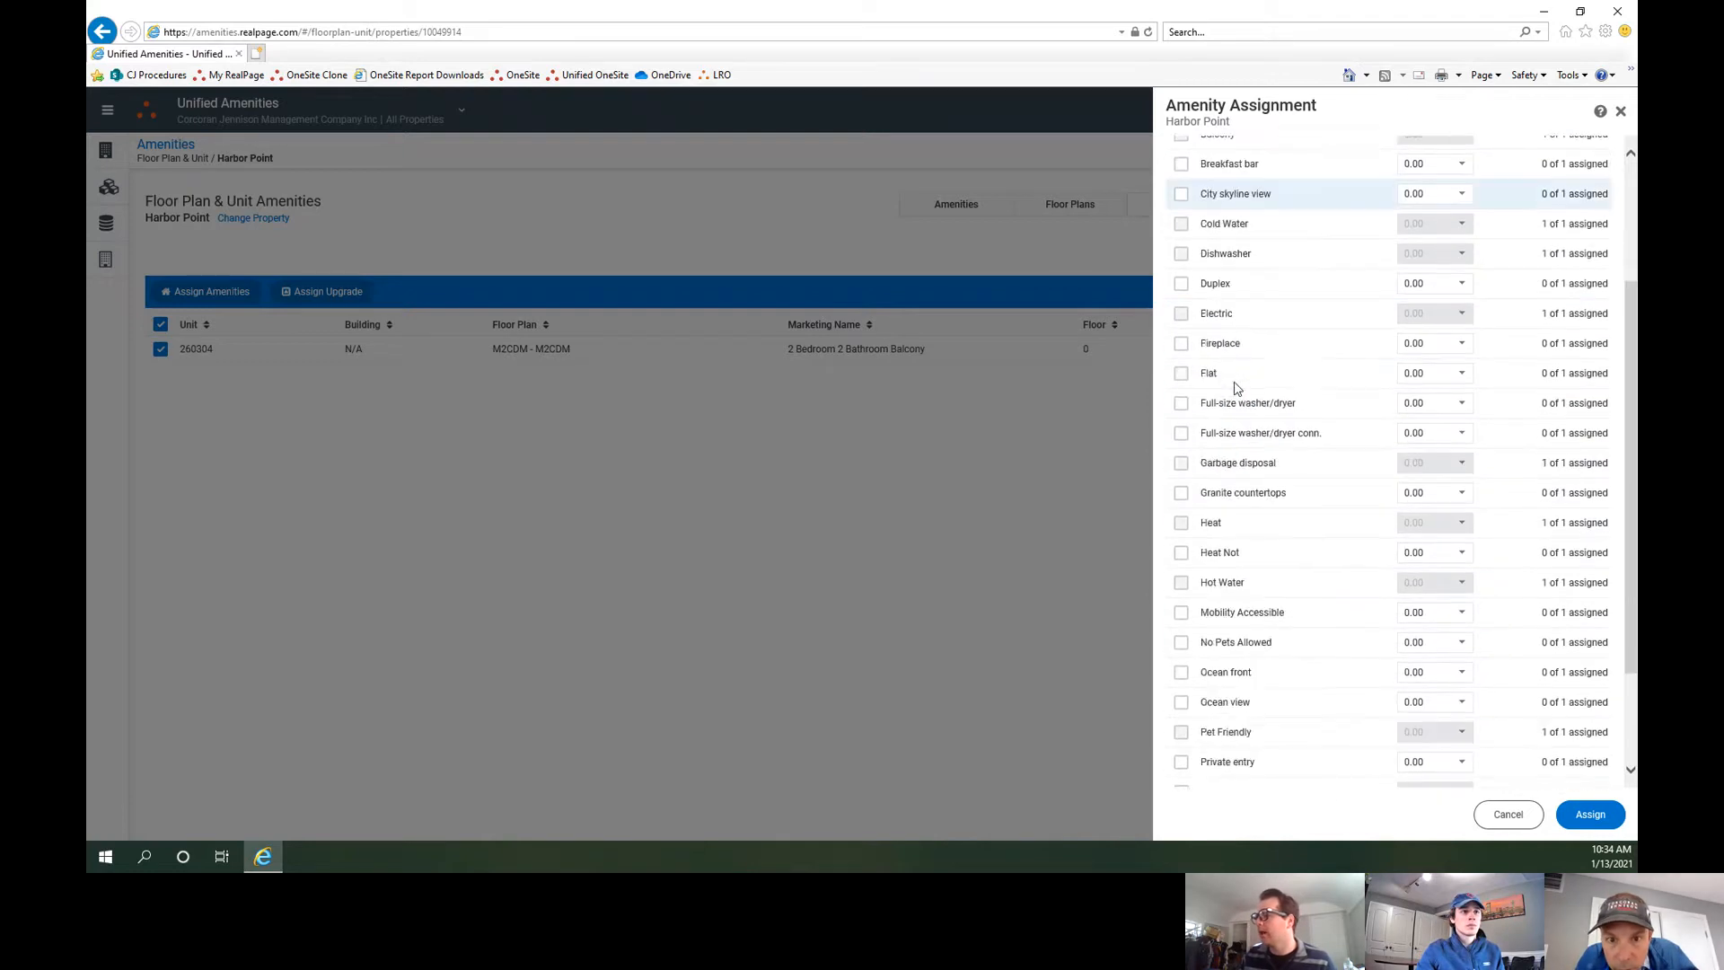
{"action": "scroll", "coordinate": [1235, 384], "scroll_direction": "up", "scroll_amount": 3}
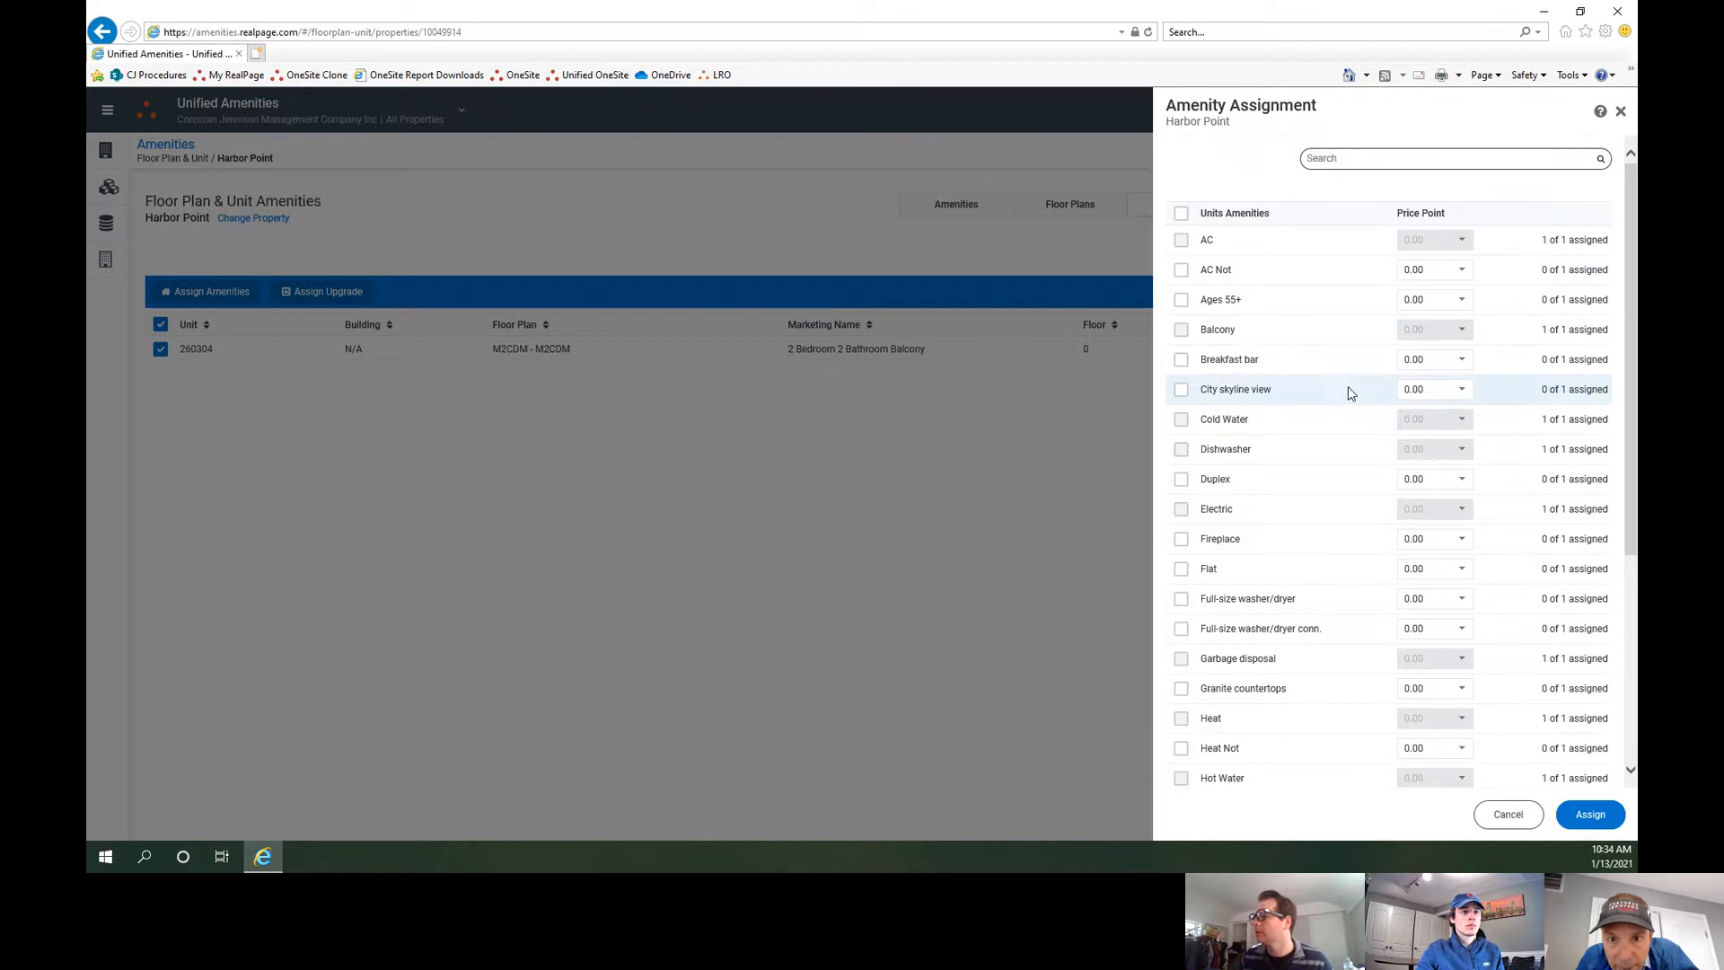
{"action": "scroll", "coordinate": [1346, 397], "scroll_direction": "down", "scroll_amount": 4}
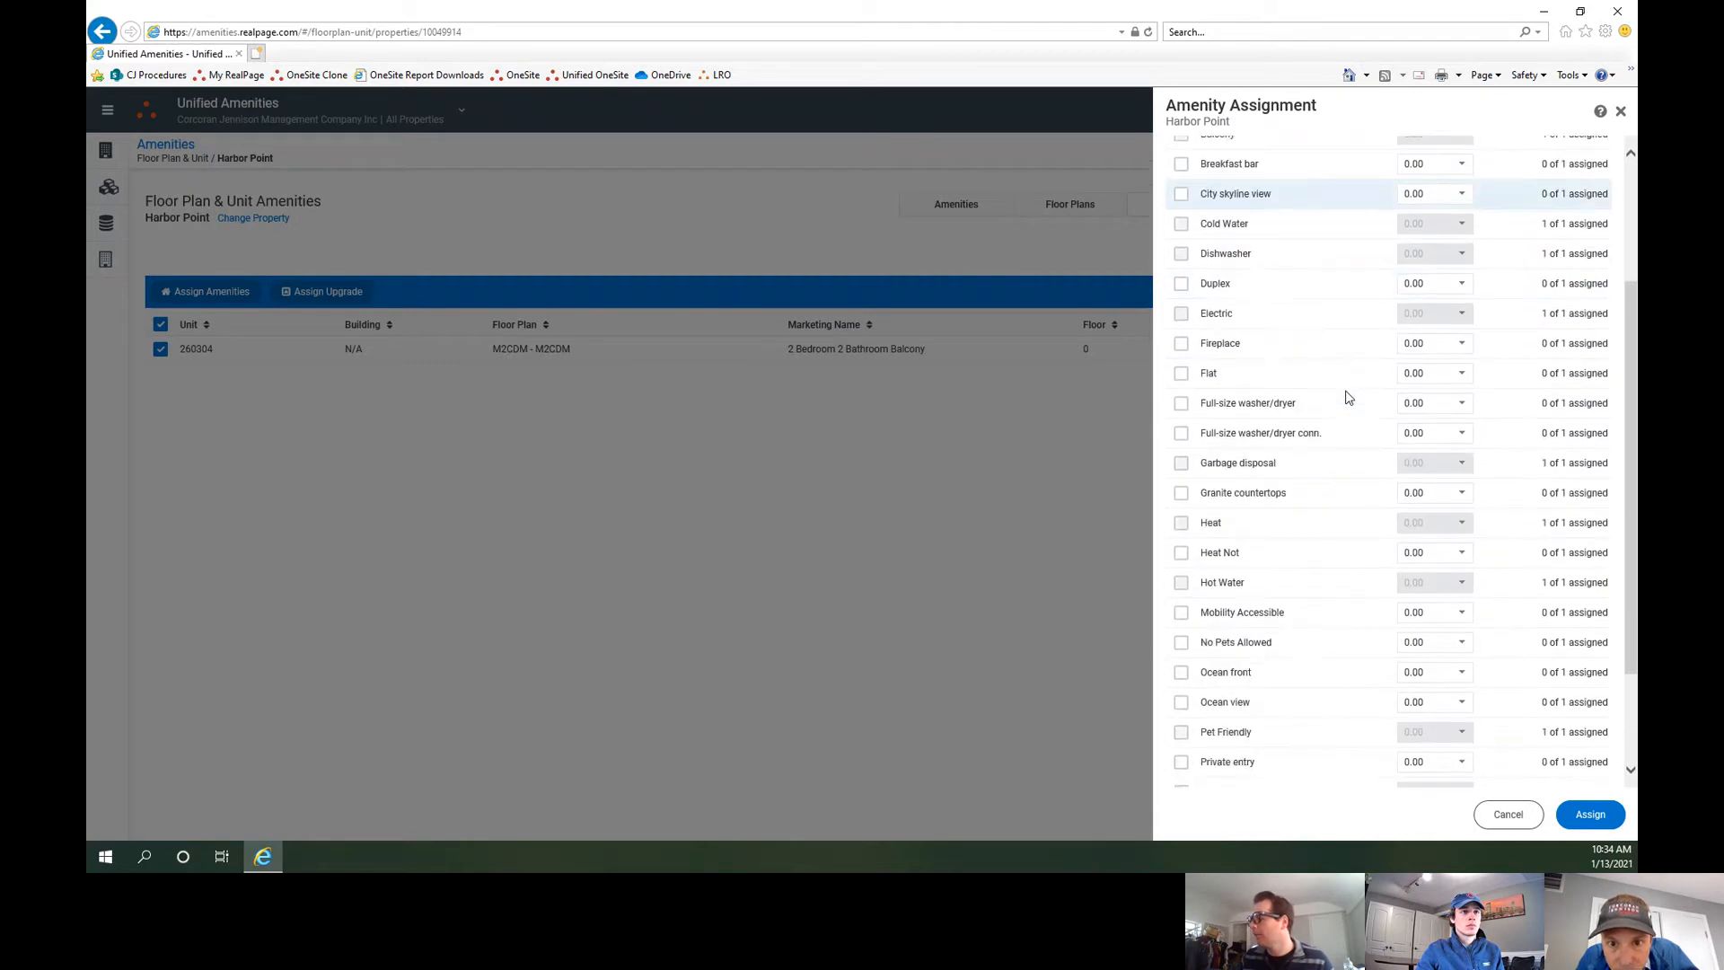
{"action": "scroll", "coordinate": [1347, 397], "scroll_direction": "up", "scroll_amount": 1}
{"action": "scroll", "coordinate": [1347, 397], "scroll_direction": "down", "scroll_amount": 1}
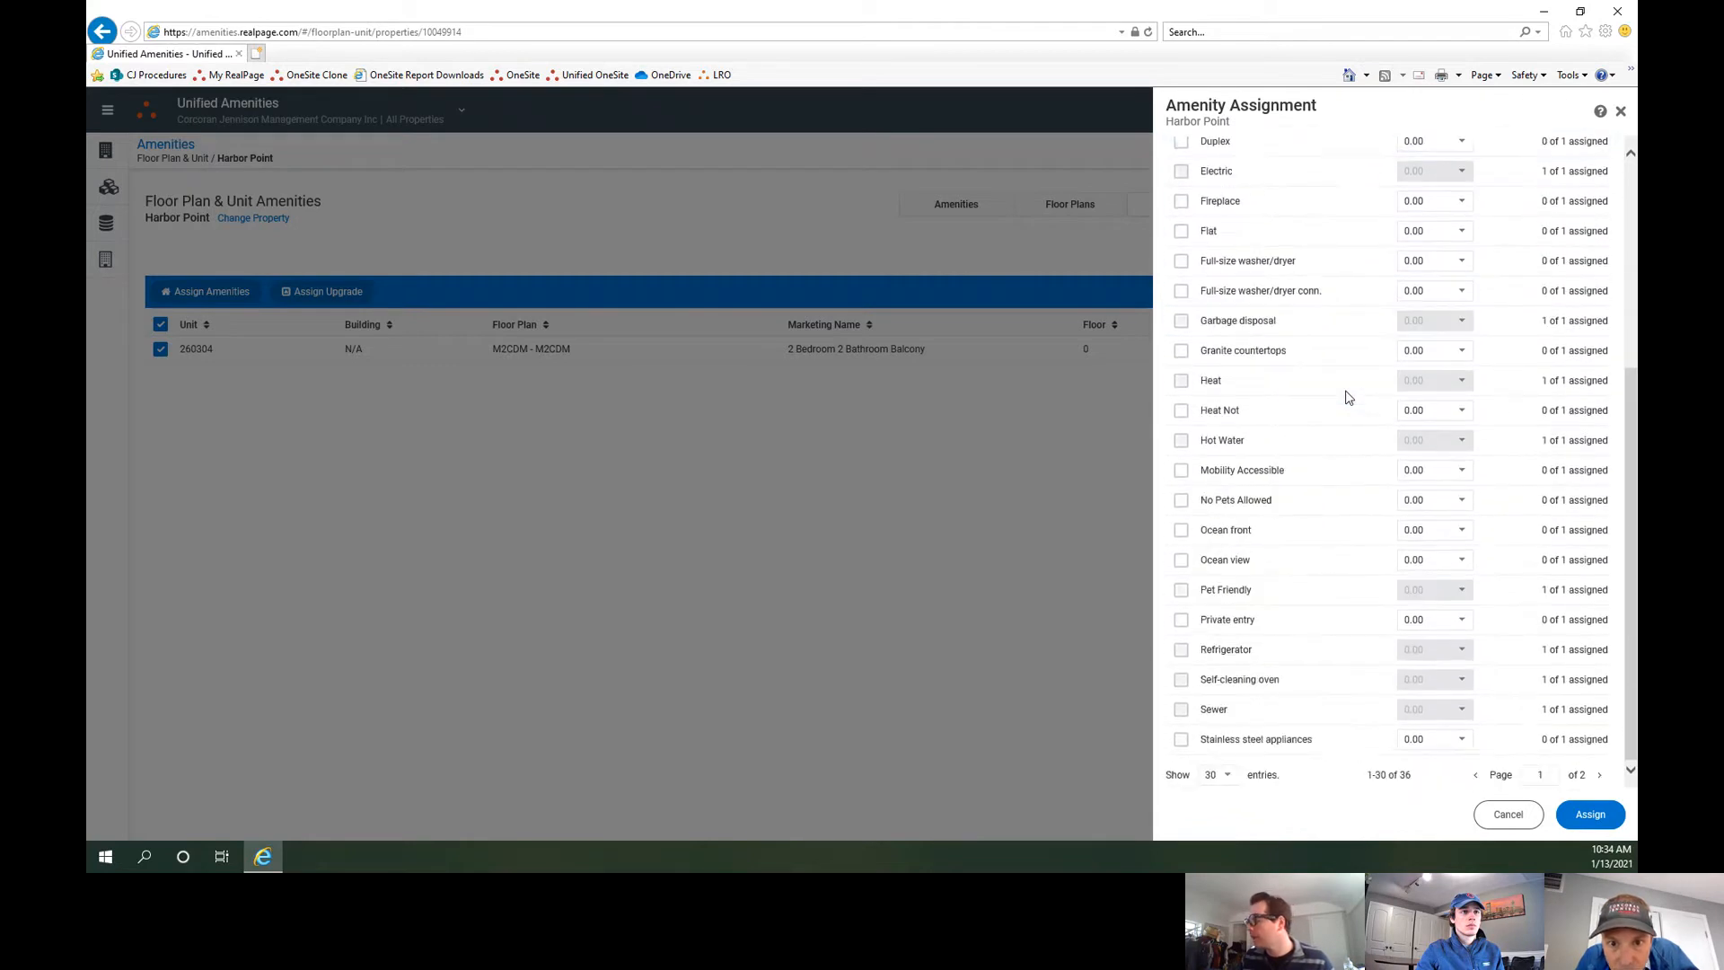
{"action": "scroll", "coordinate": [1347, 397], "scroll_direction": "up", "scroll_amount": 4}
{"action": "scroll", "coordinate": [1347, 397], "scroll_direction": "down", "scroll_amount": 4}
{"action": "scroll", "coordinate": [1347, 396], "scroll_direction": "up", "scroll_amount": 1}
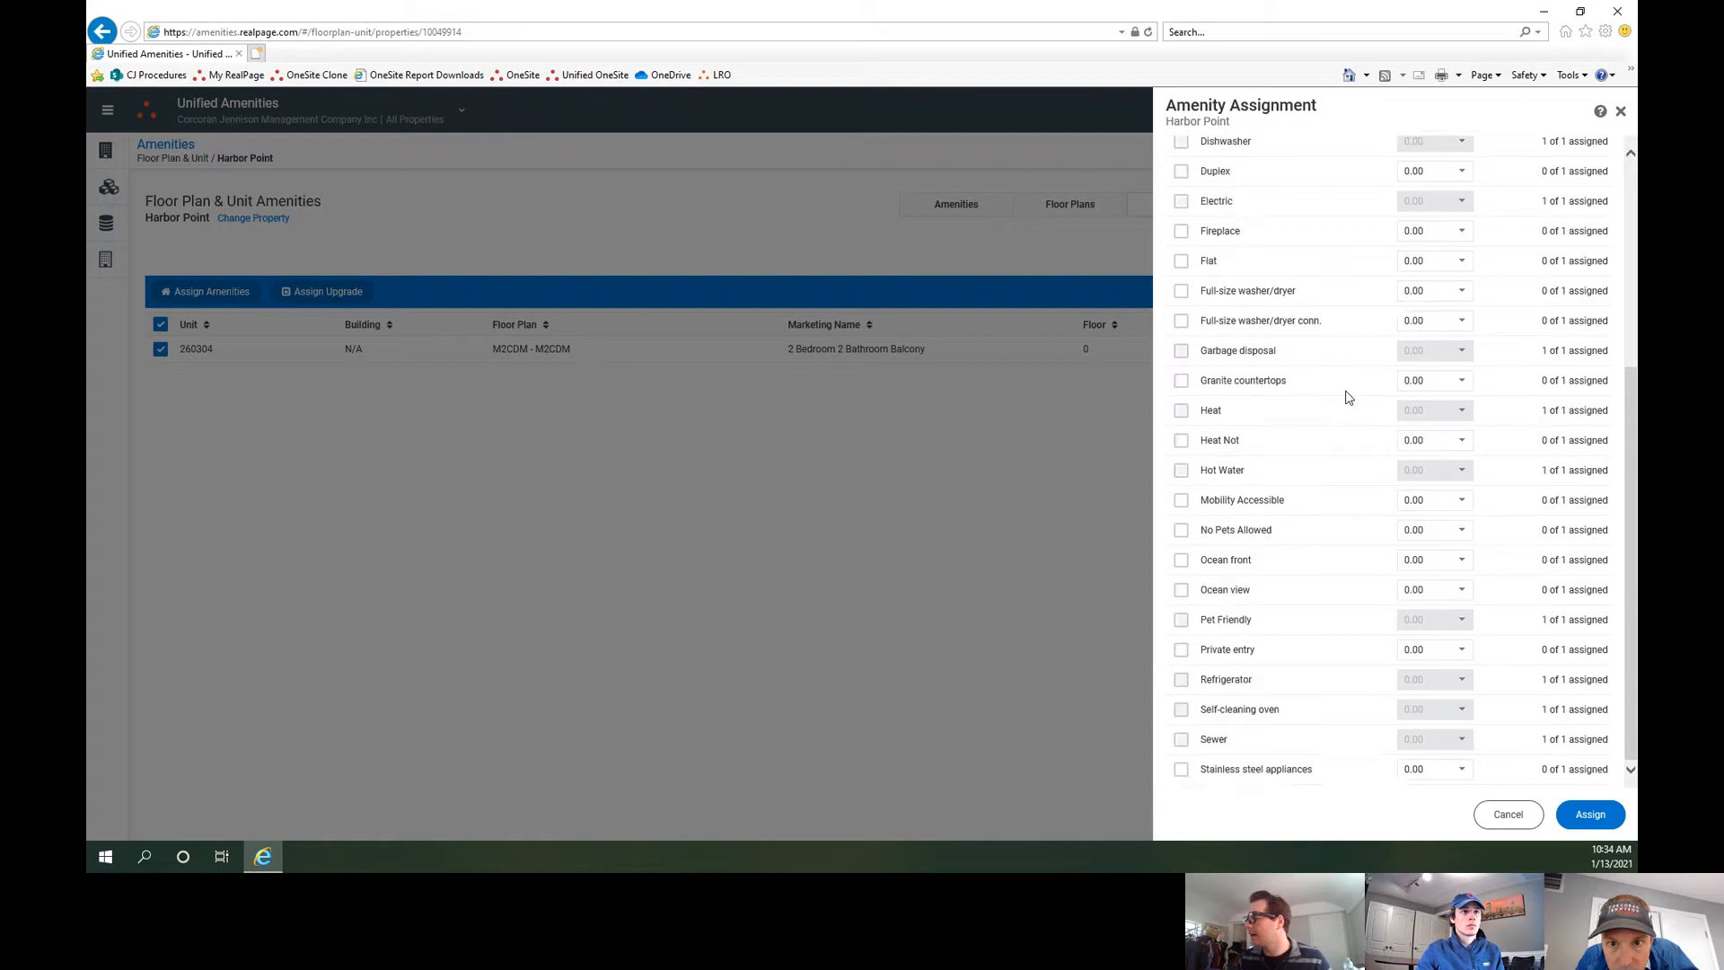
{"action": "scroll", "coordinate": [1347, 396], "scroll_direction": "up", "scroll_amount": 4}
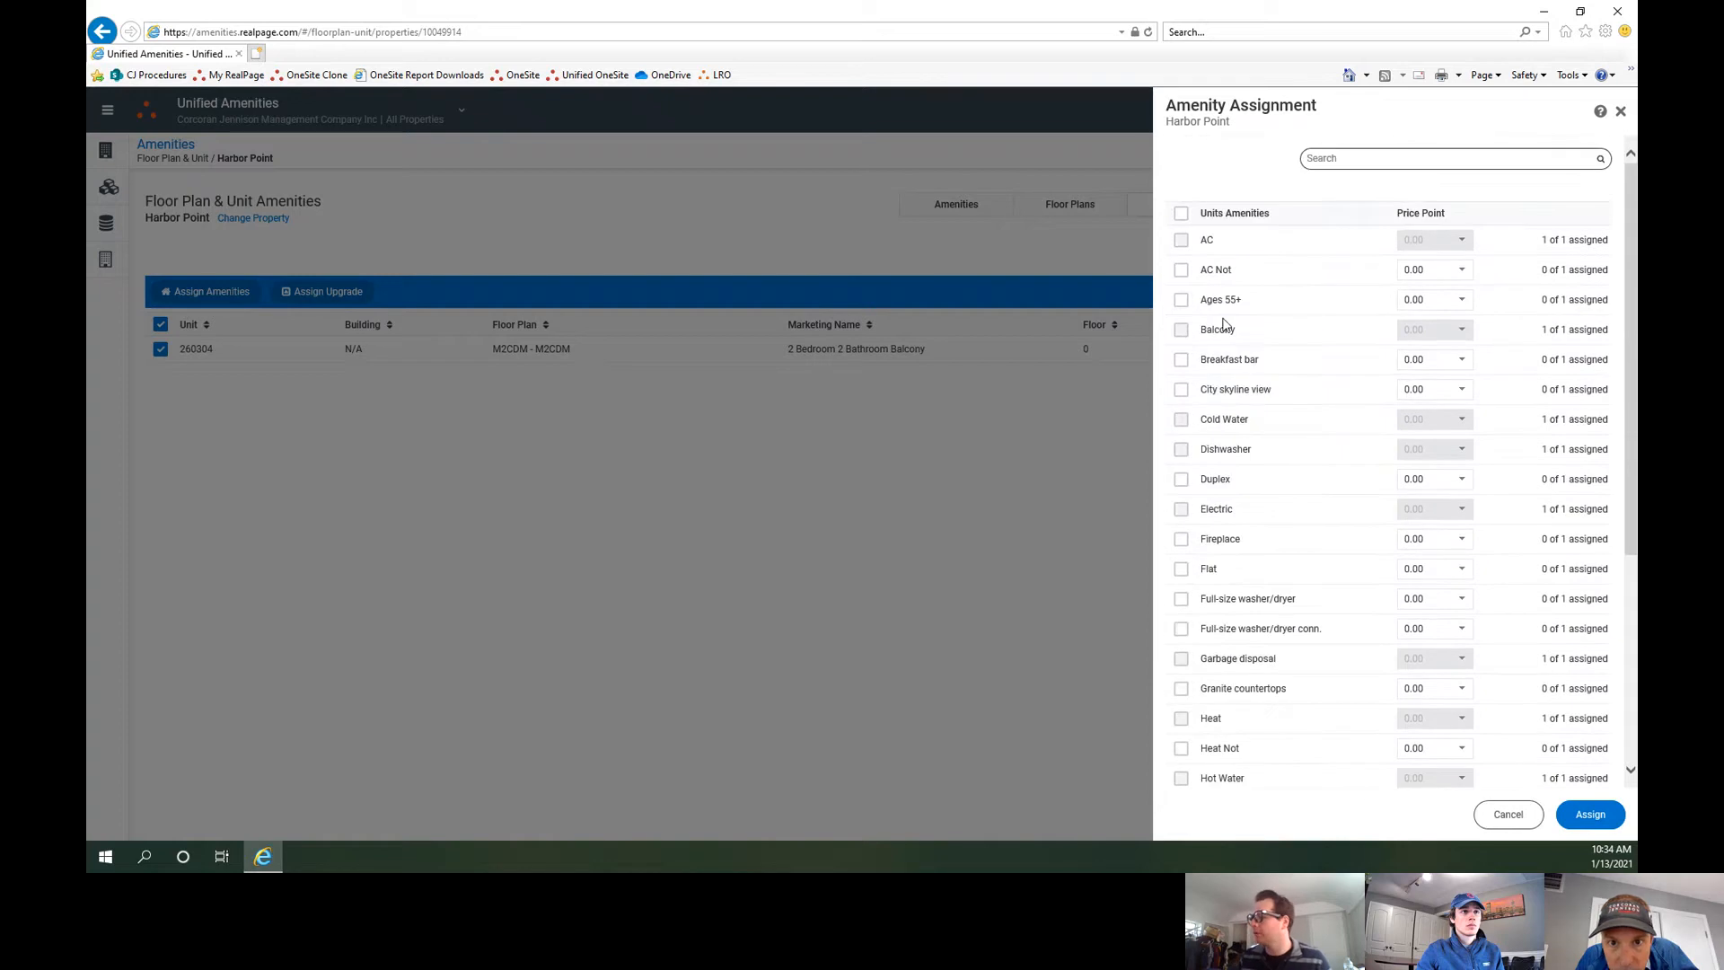
{"action": "scroll", "coordinate": [1217, 332], "scroll_direction": "down", "scroll_amount": 3}
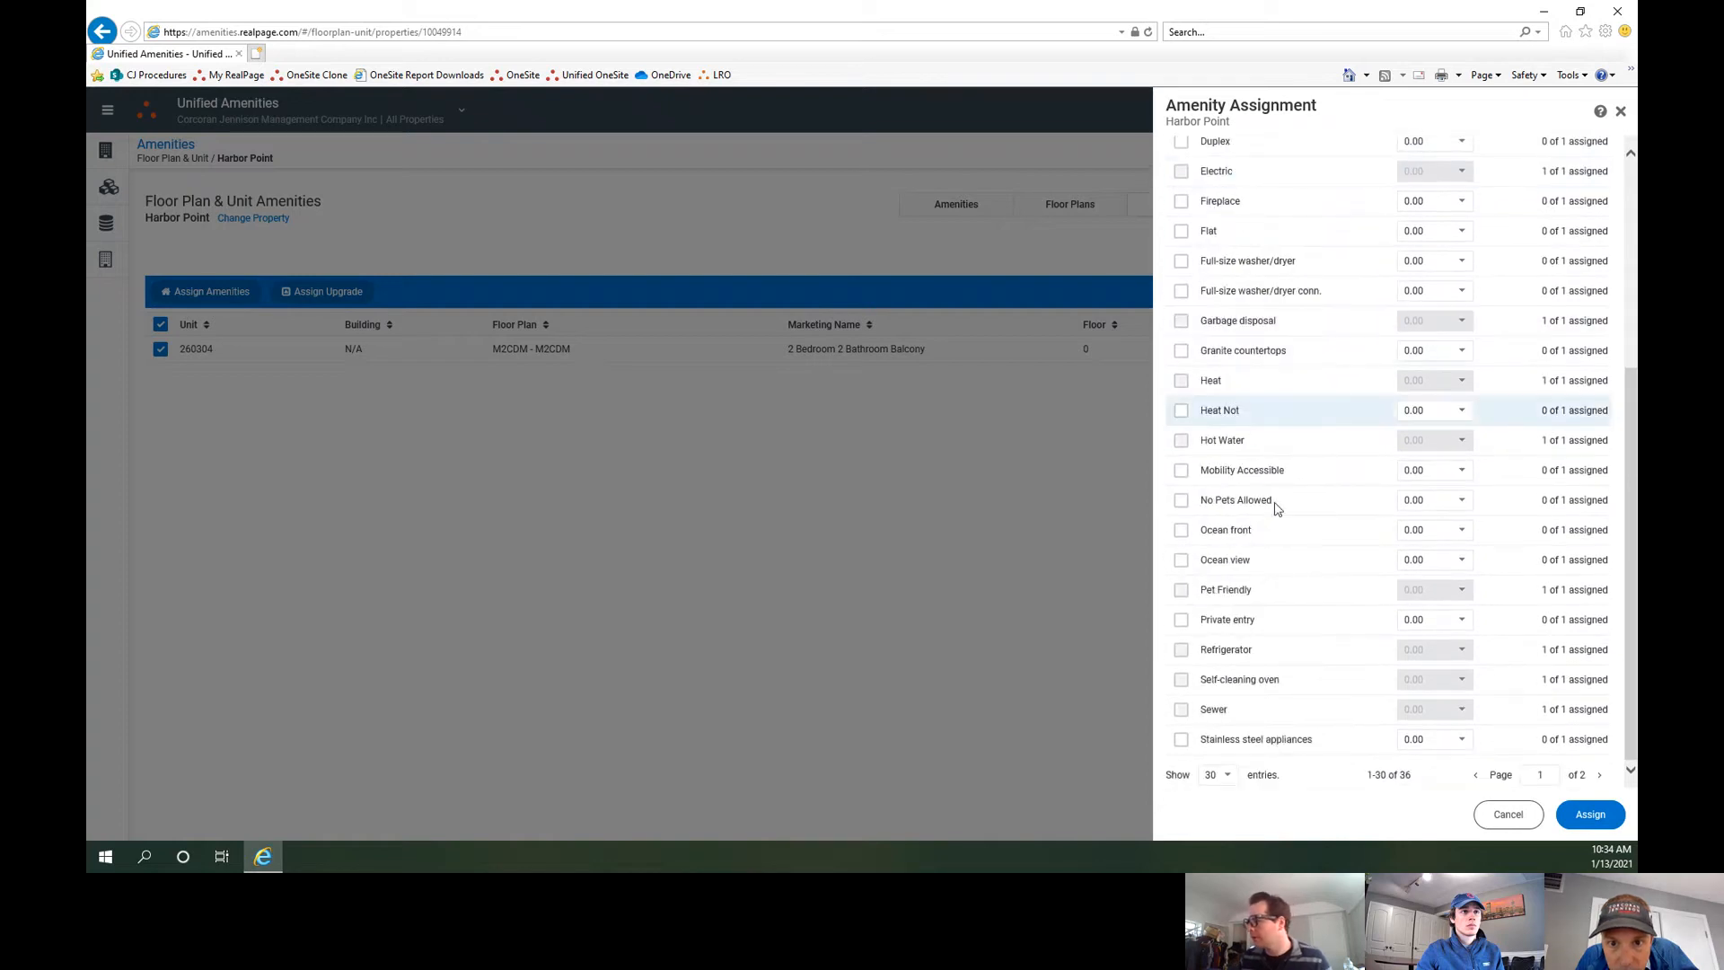
Step: Mark Wood-Style Vinyl Plank on the second page of unit 260304's amenities and return to look through the first page
{"action": "left_click", "coordinate": [1602, 775]}
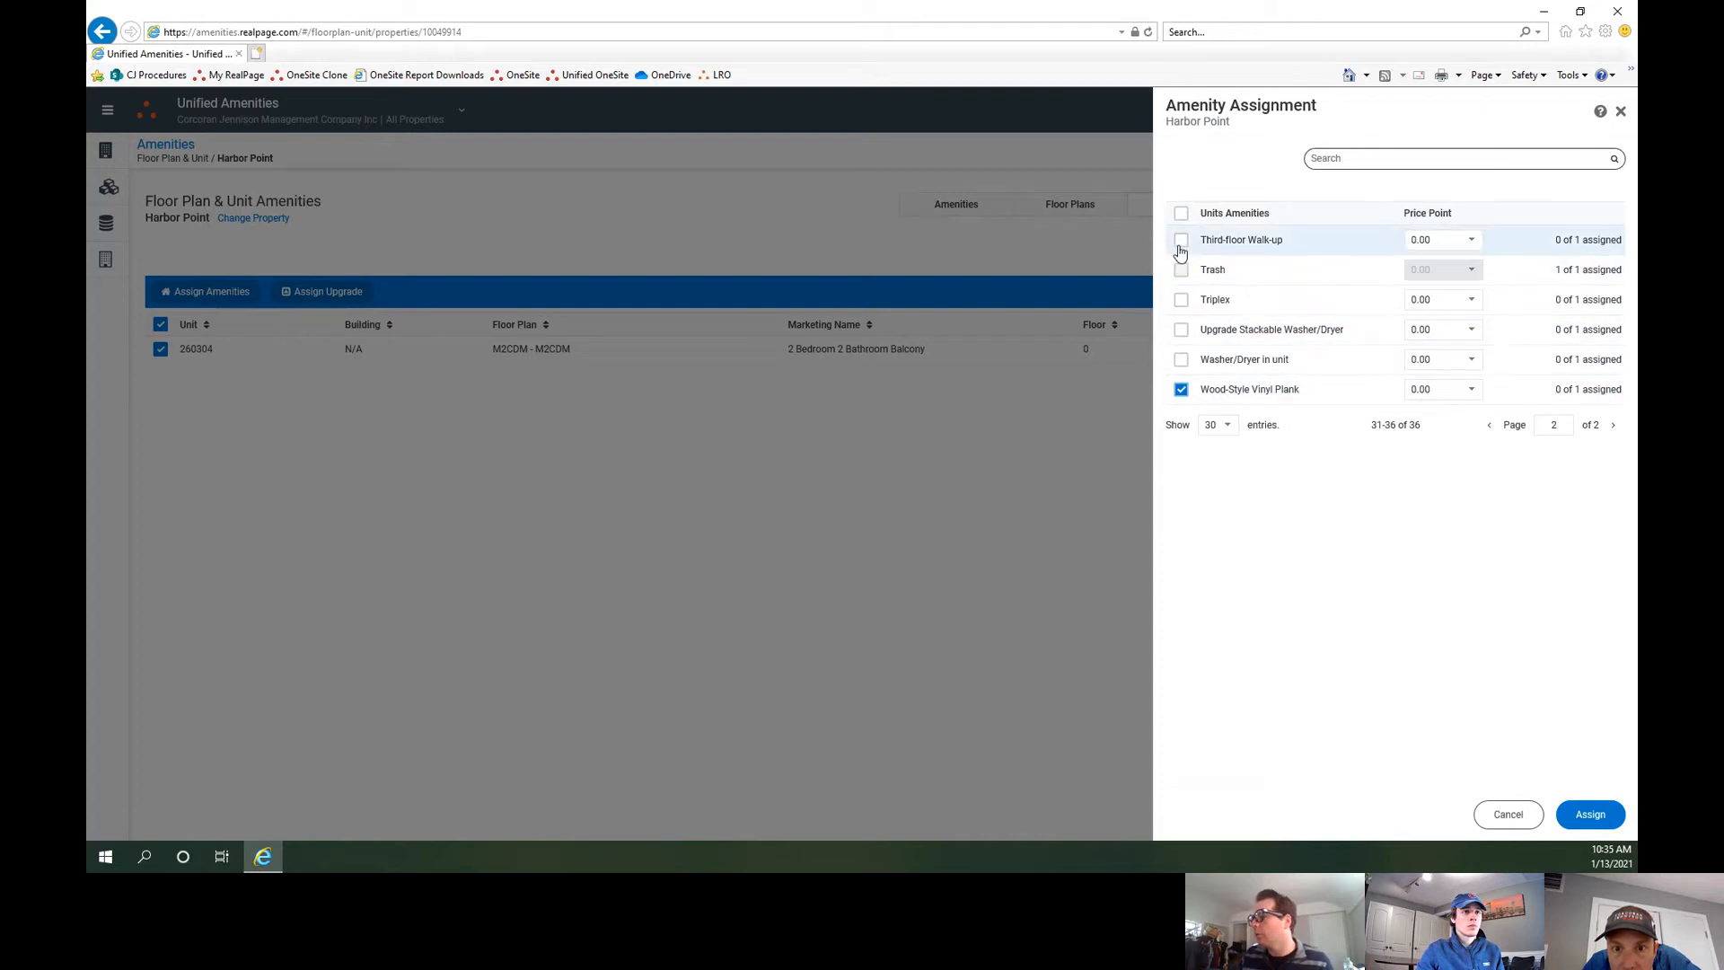
{"action": "left_click", "coordinate": [1492, 427]}
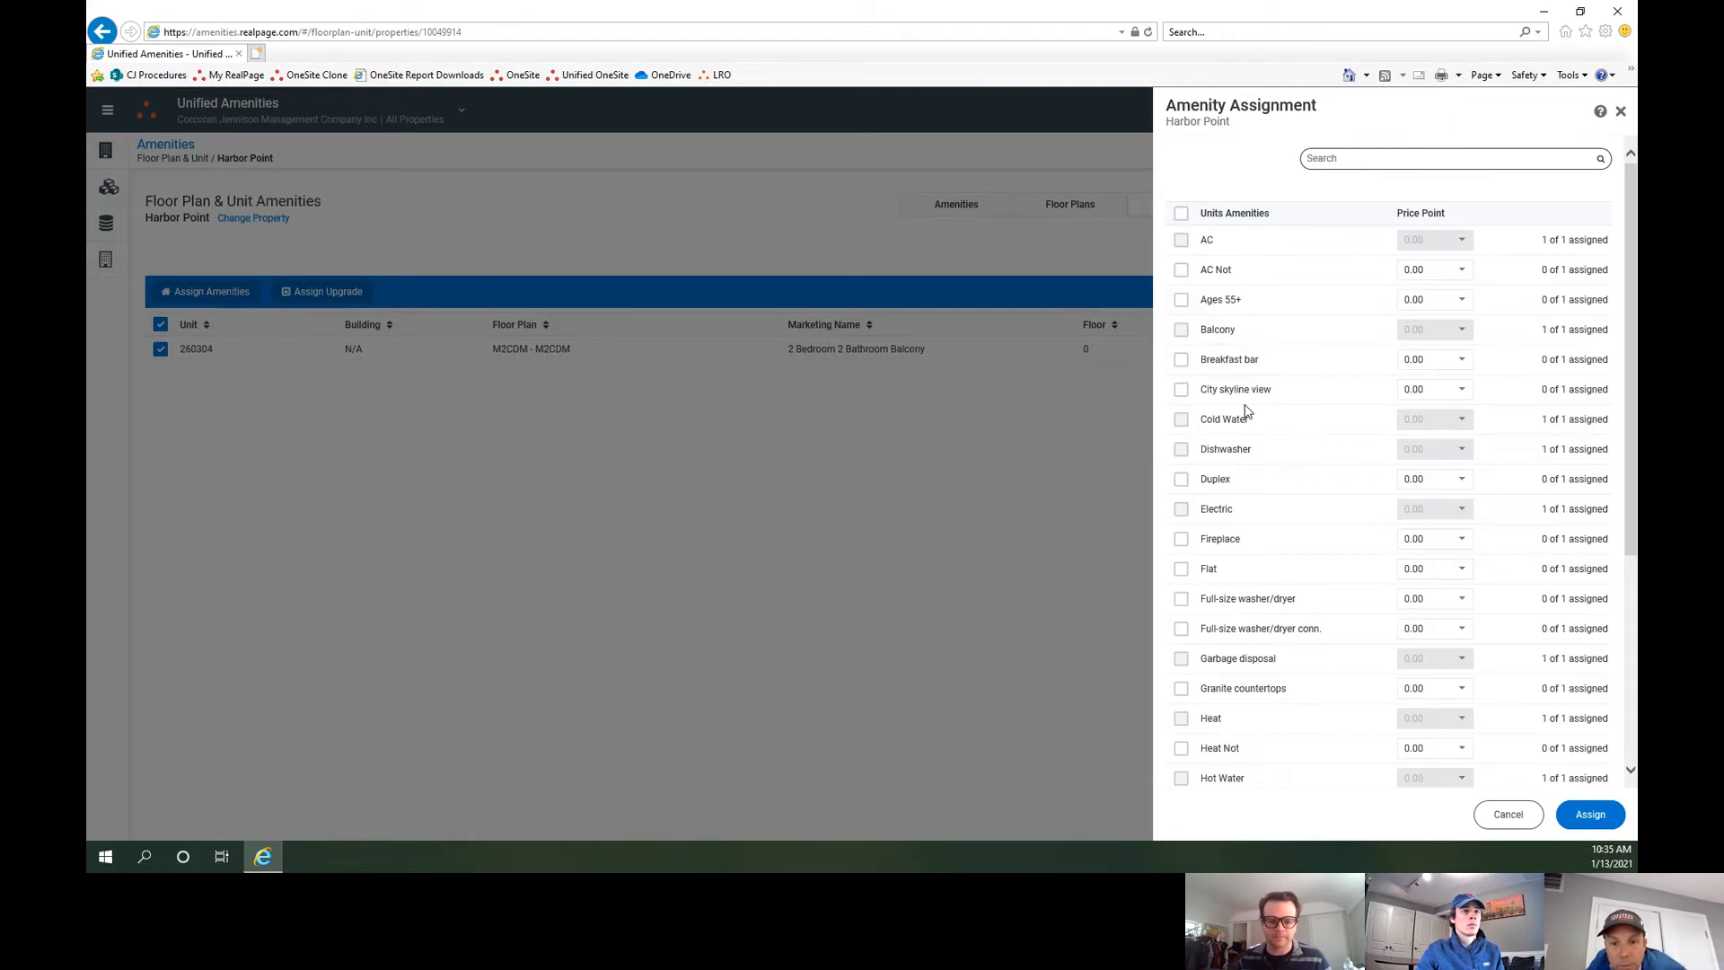
{"action": "scroll", "coordinate": [1239, 445], "scroll_direction": "down", "scroll_amount": 4}
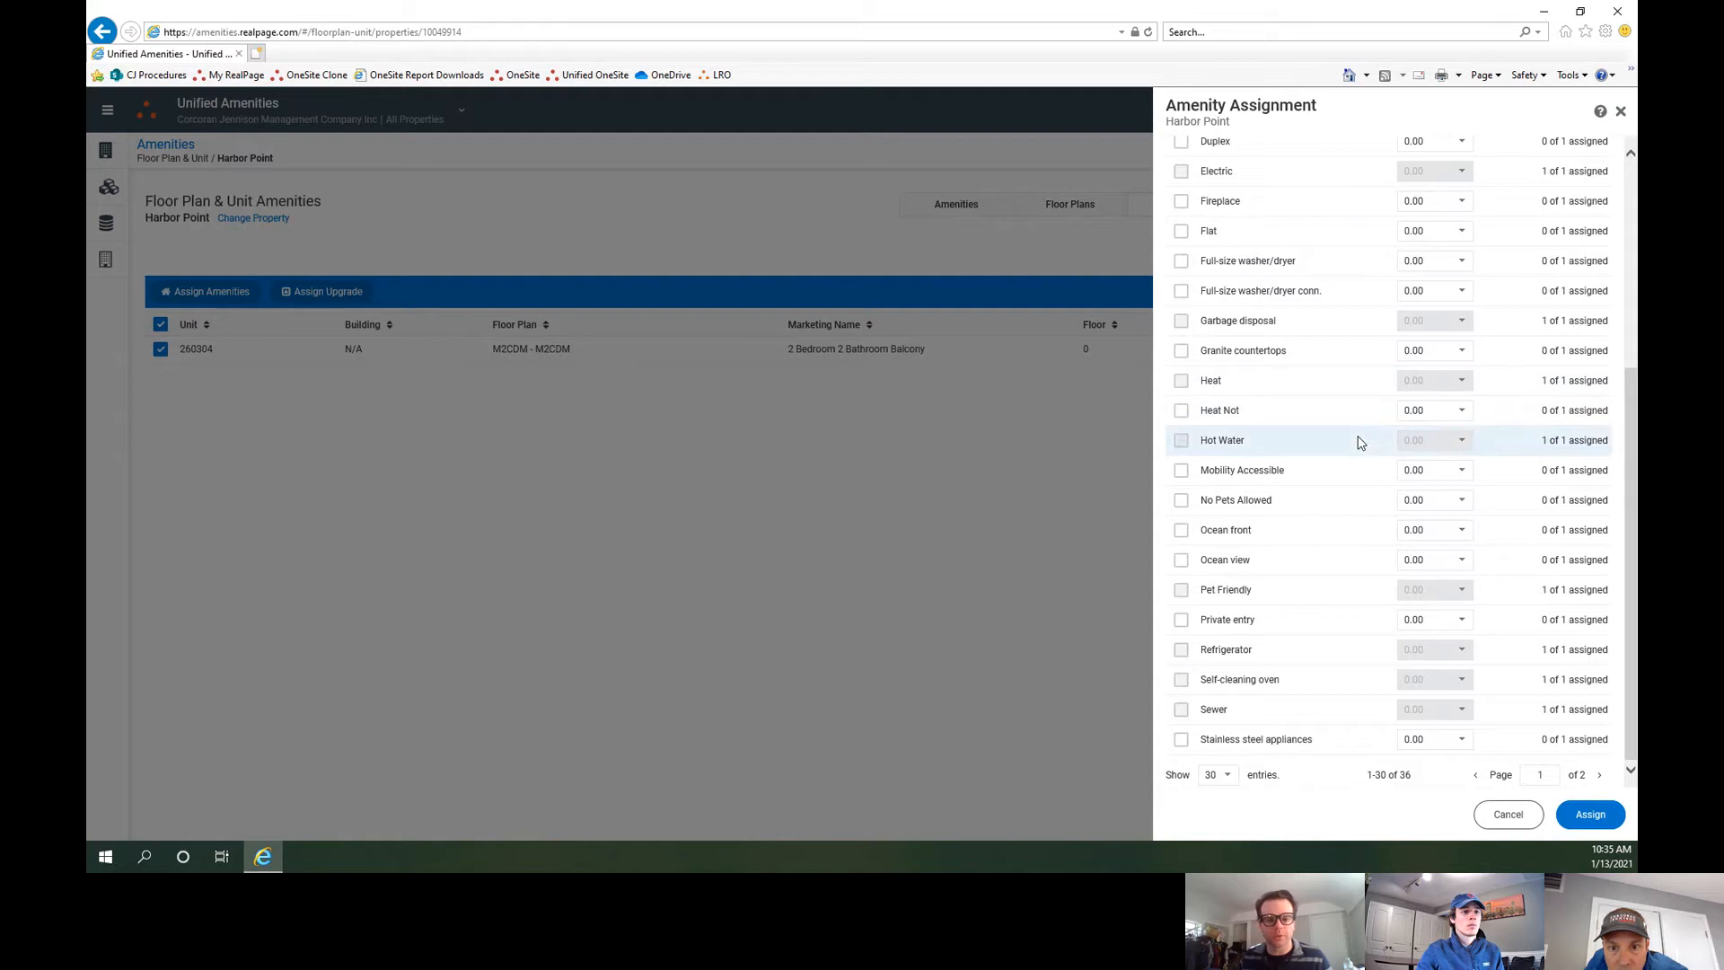
{"action": "scroll", "coordinate": [1359, 514], "scroll_direction": "up", "scroll_amount": 4}
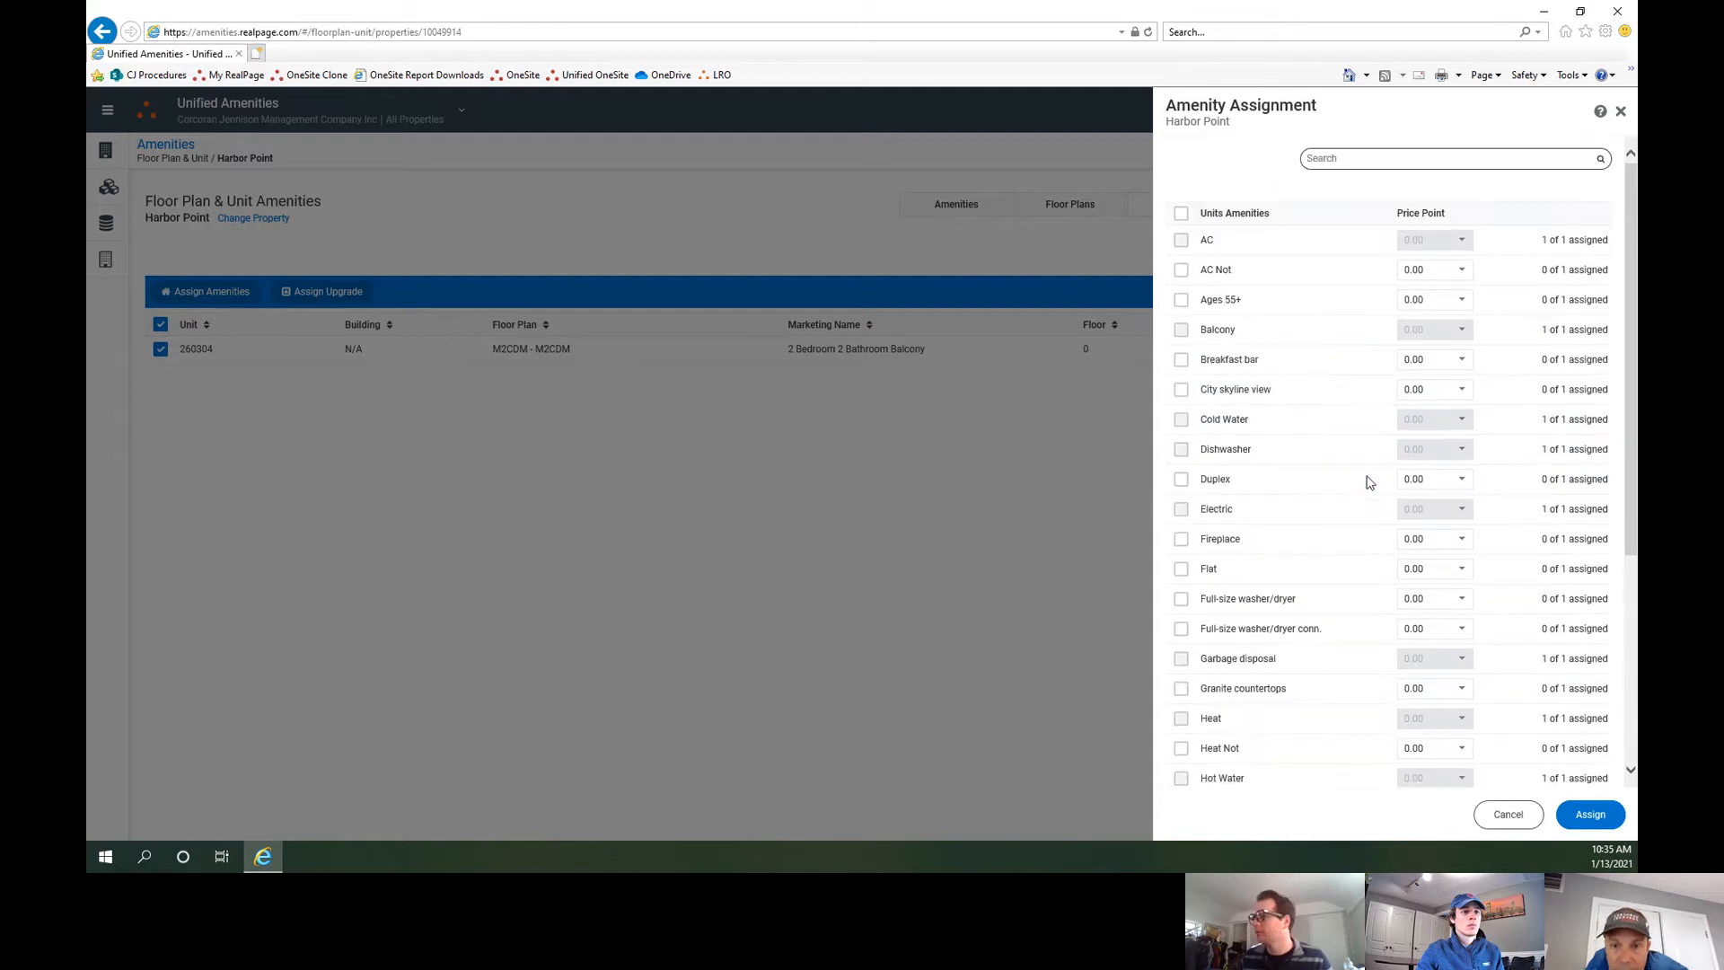
{"action": "scroll", "coordinate": [1352, 386], "scroll_direction": "down", "scroll_amount": 3}
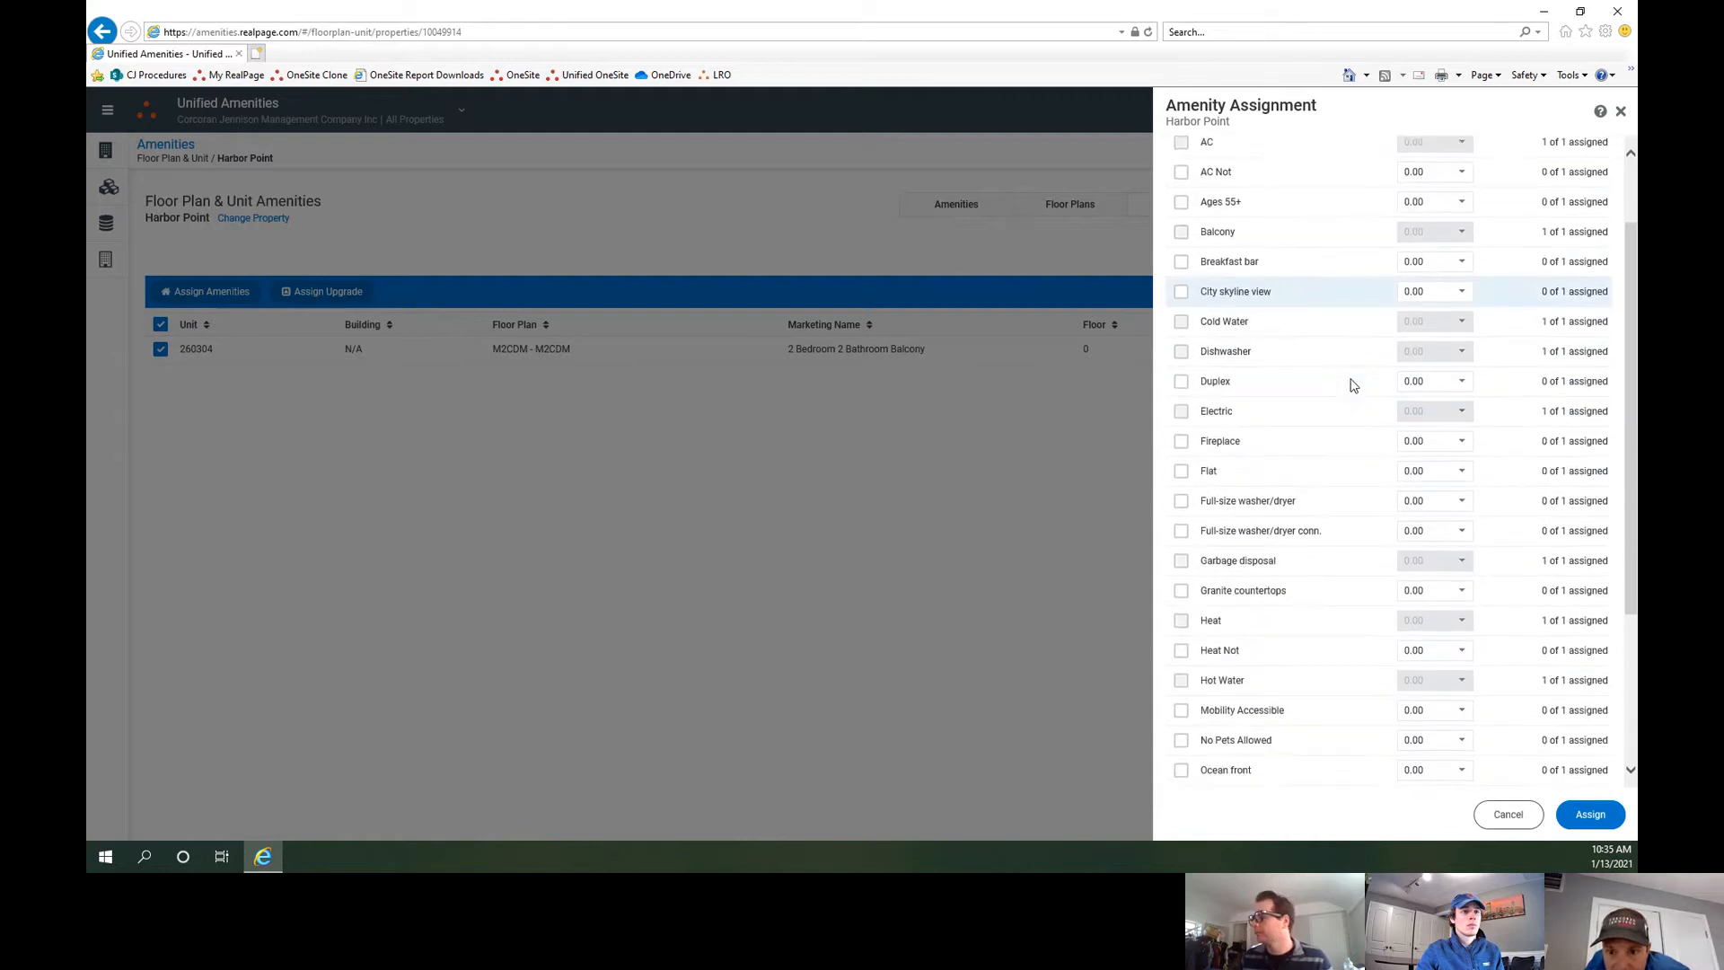
{"action": "scroll", "coordinate": [1353, 386], "scroll_direction": "down", "scroll_amount": 1}
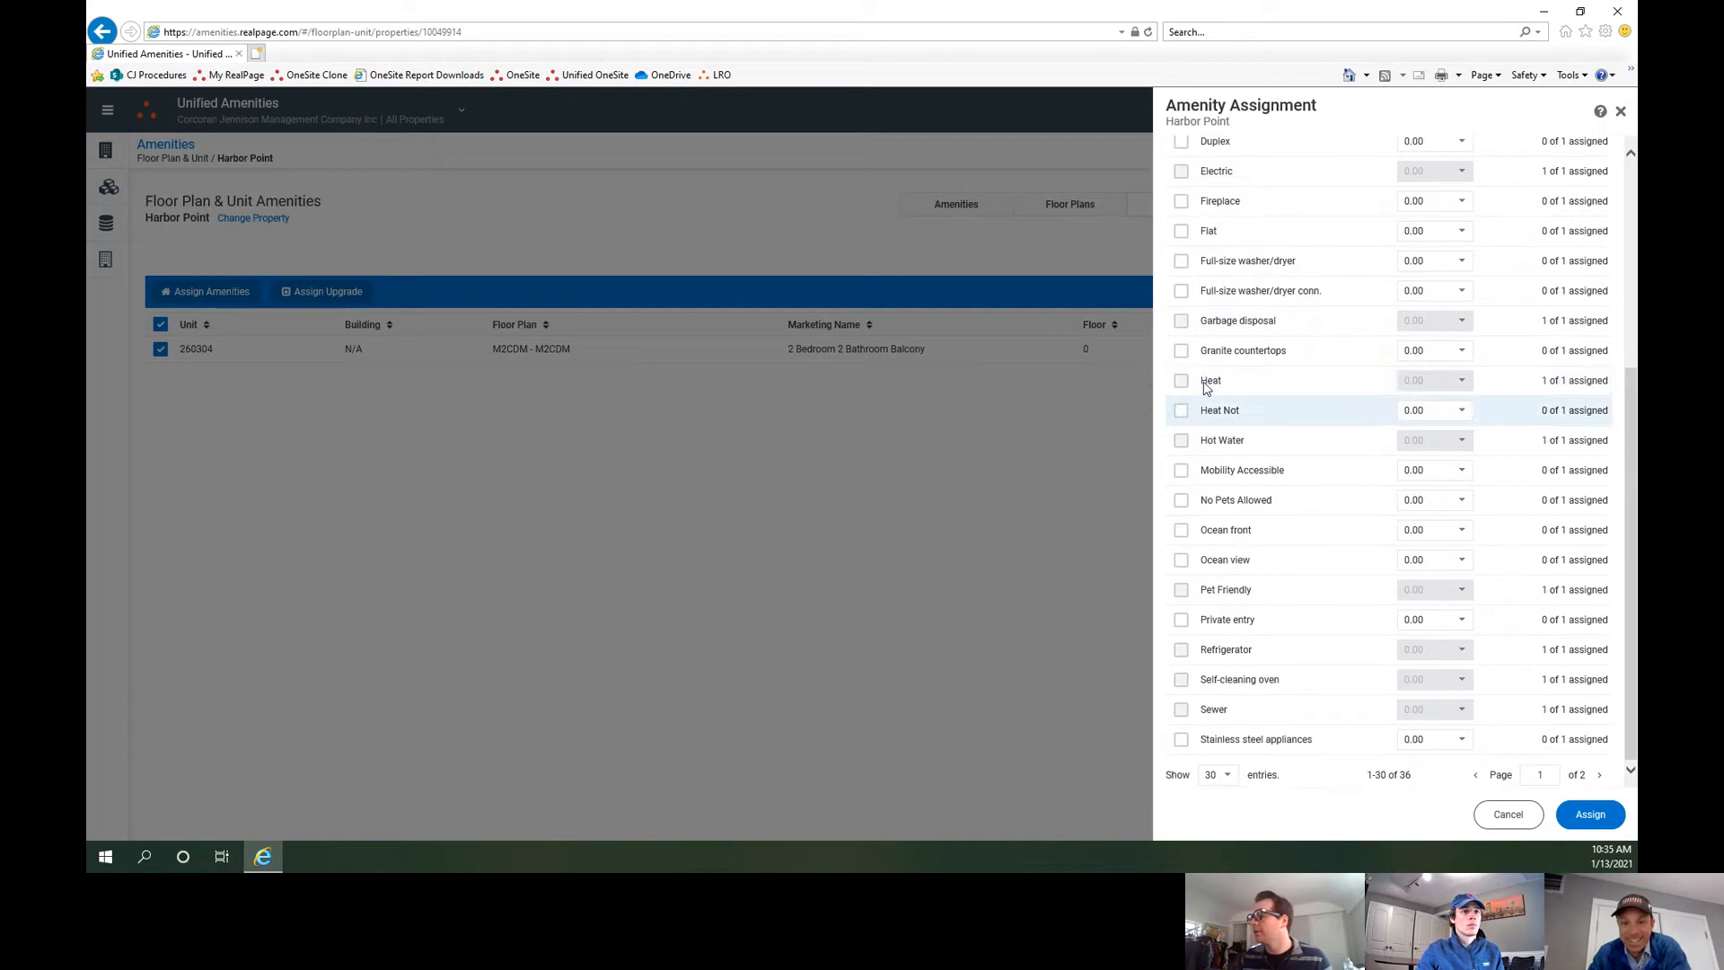
Step: Try marking Granite countertops and No Pets Allowed for the unit, and clear both selections again
{"action": "left_click", "coordinate": [1181, 351]}
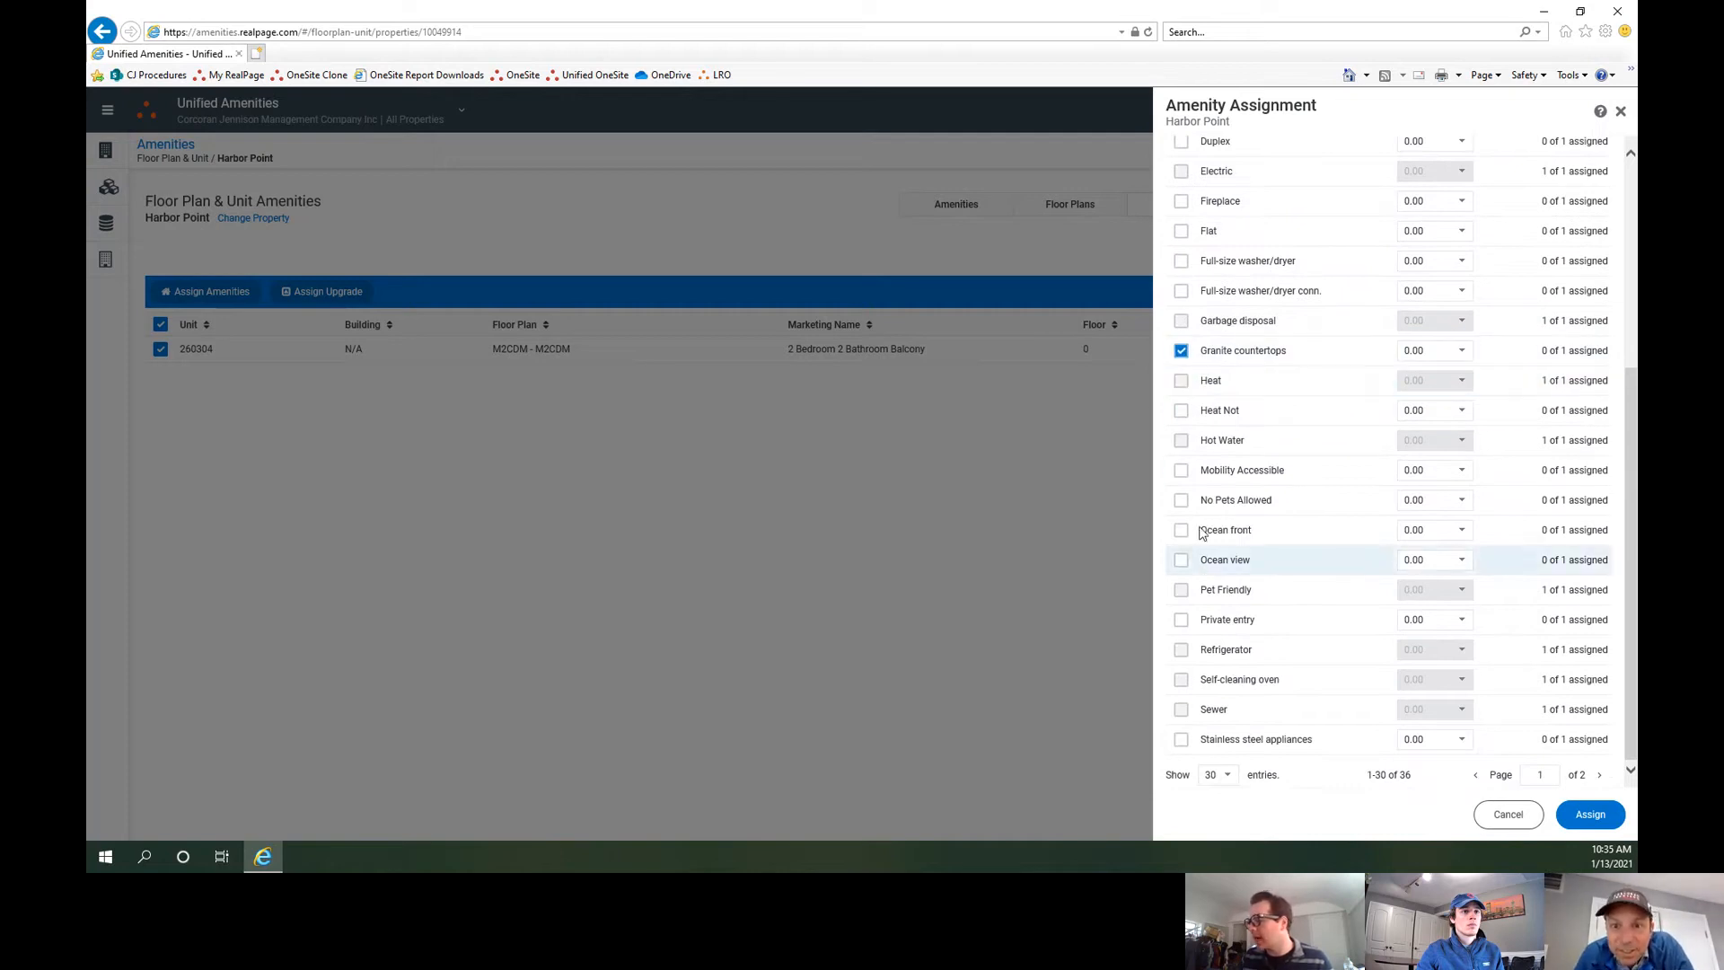
{"action": "left_click", "coordinate": [1182, 503]}
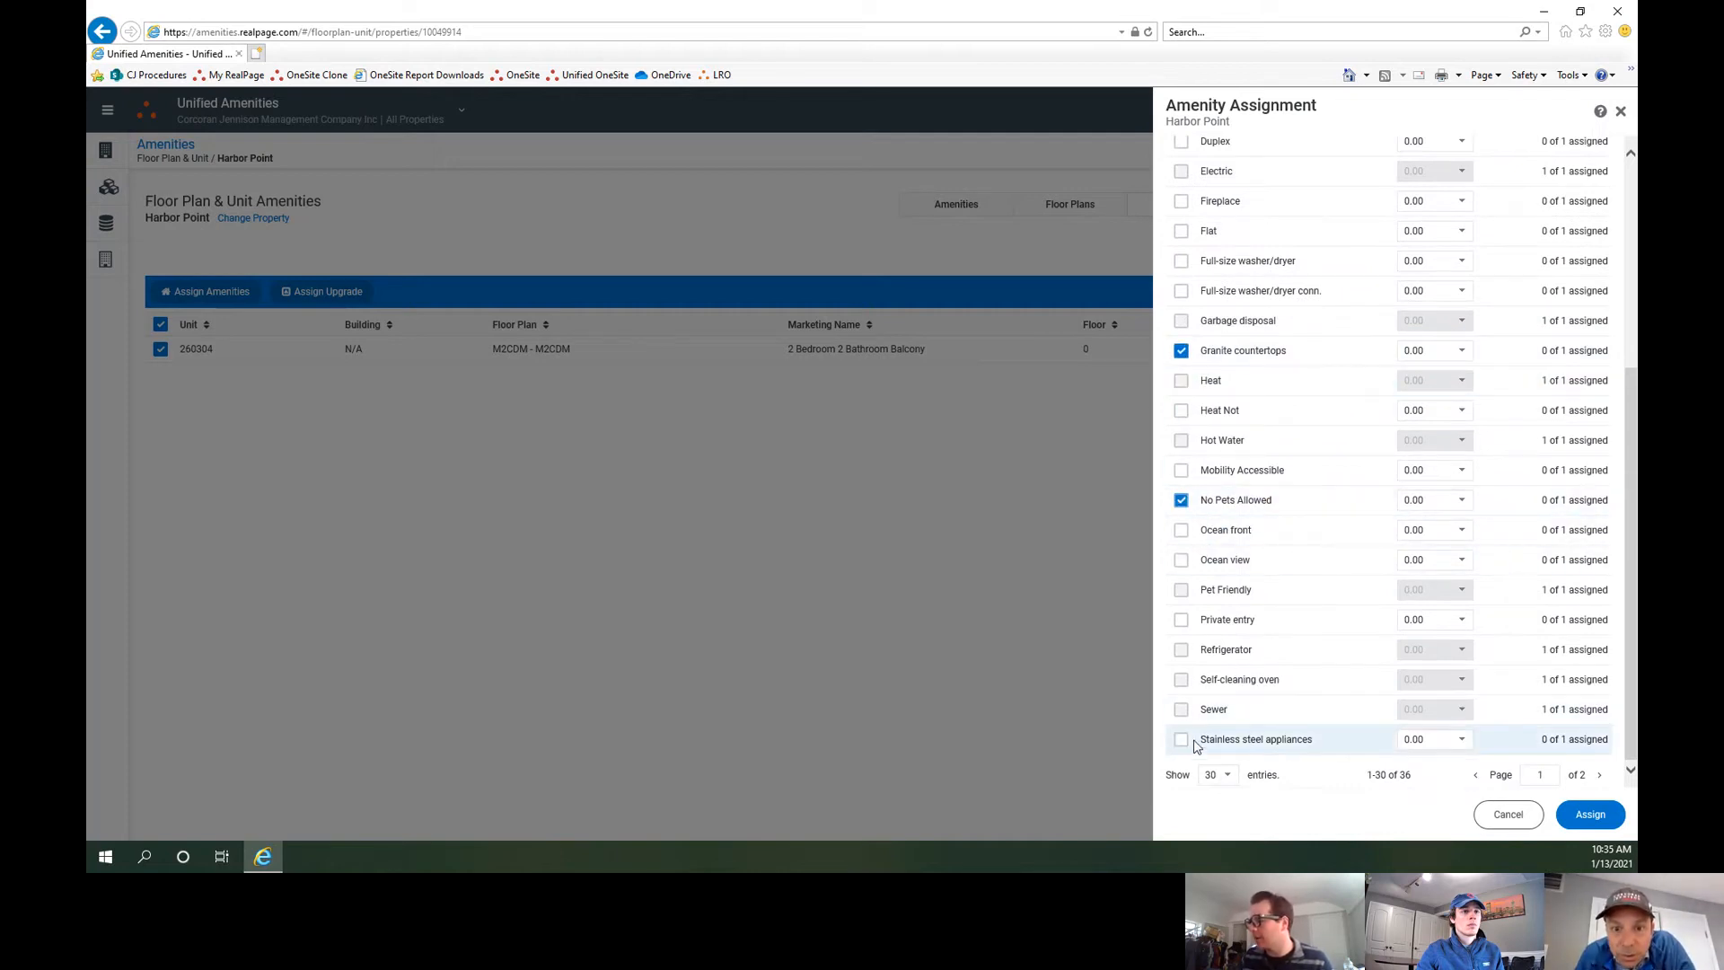
{"action": "left_click", "coordinate": [1181, 503]}
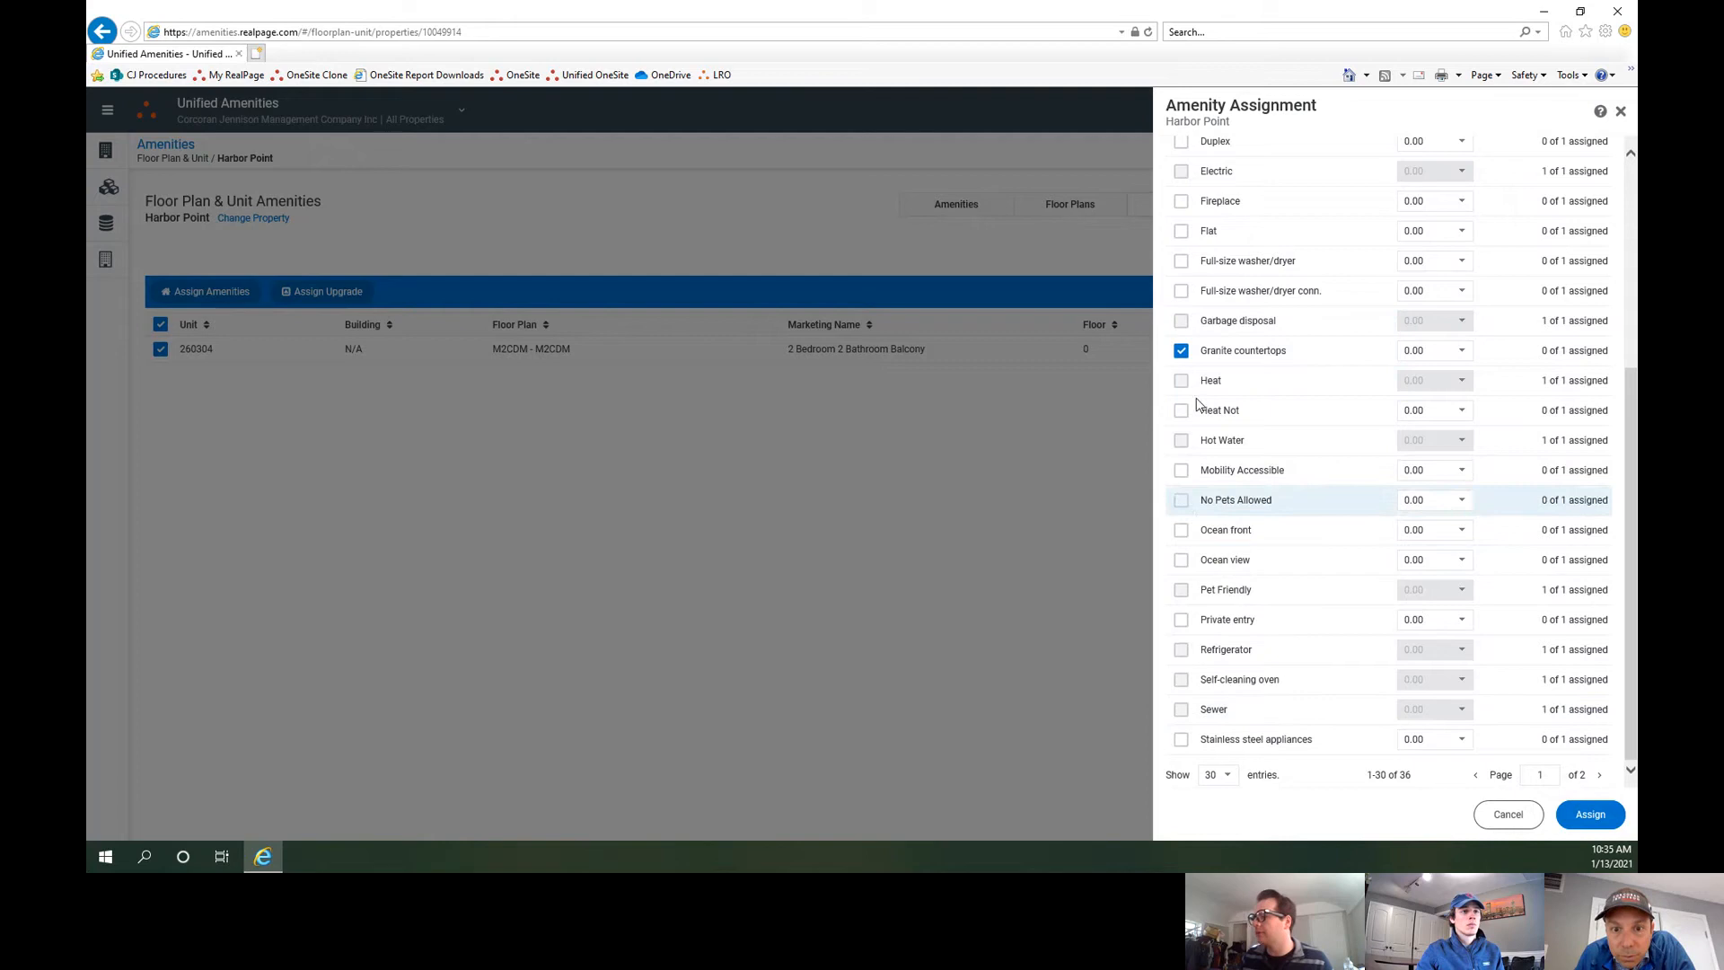
{"action": "left_click", "coordinate": [1179, 350]}
{"action": "scroll", "coordinate": [1214, 282], "scroll_direction": "up", "scroll_amount": 5}
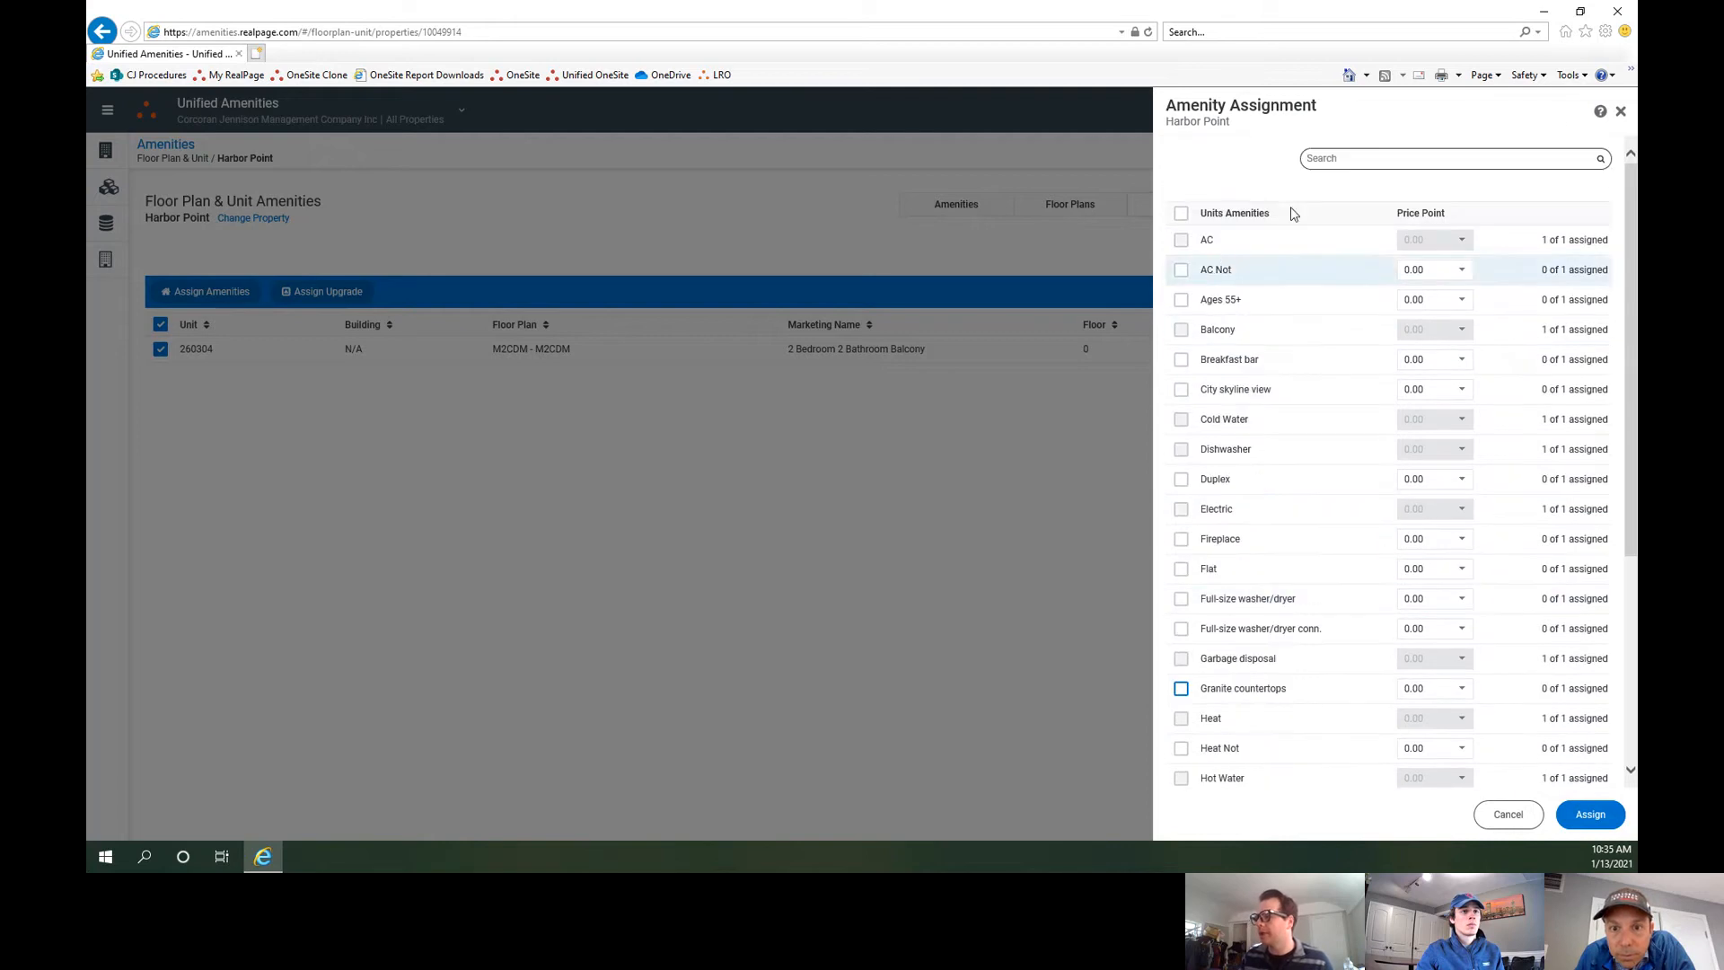
Step: Check the price point choices for the AC Not amenity
{"action": "left_click", "coordinate": [1459, 268]}
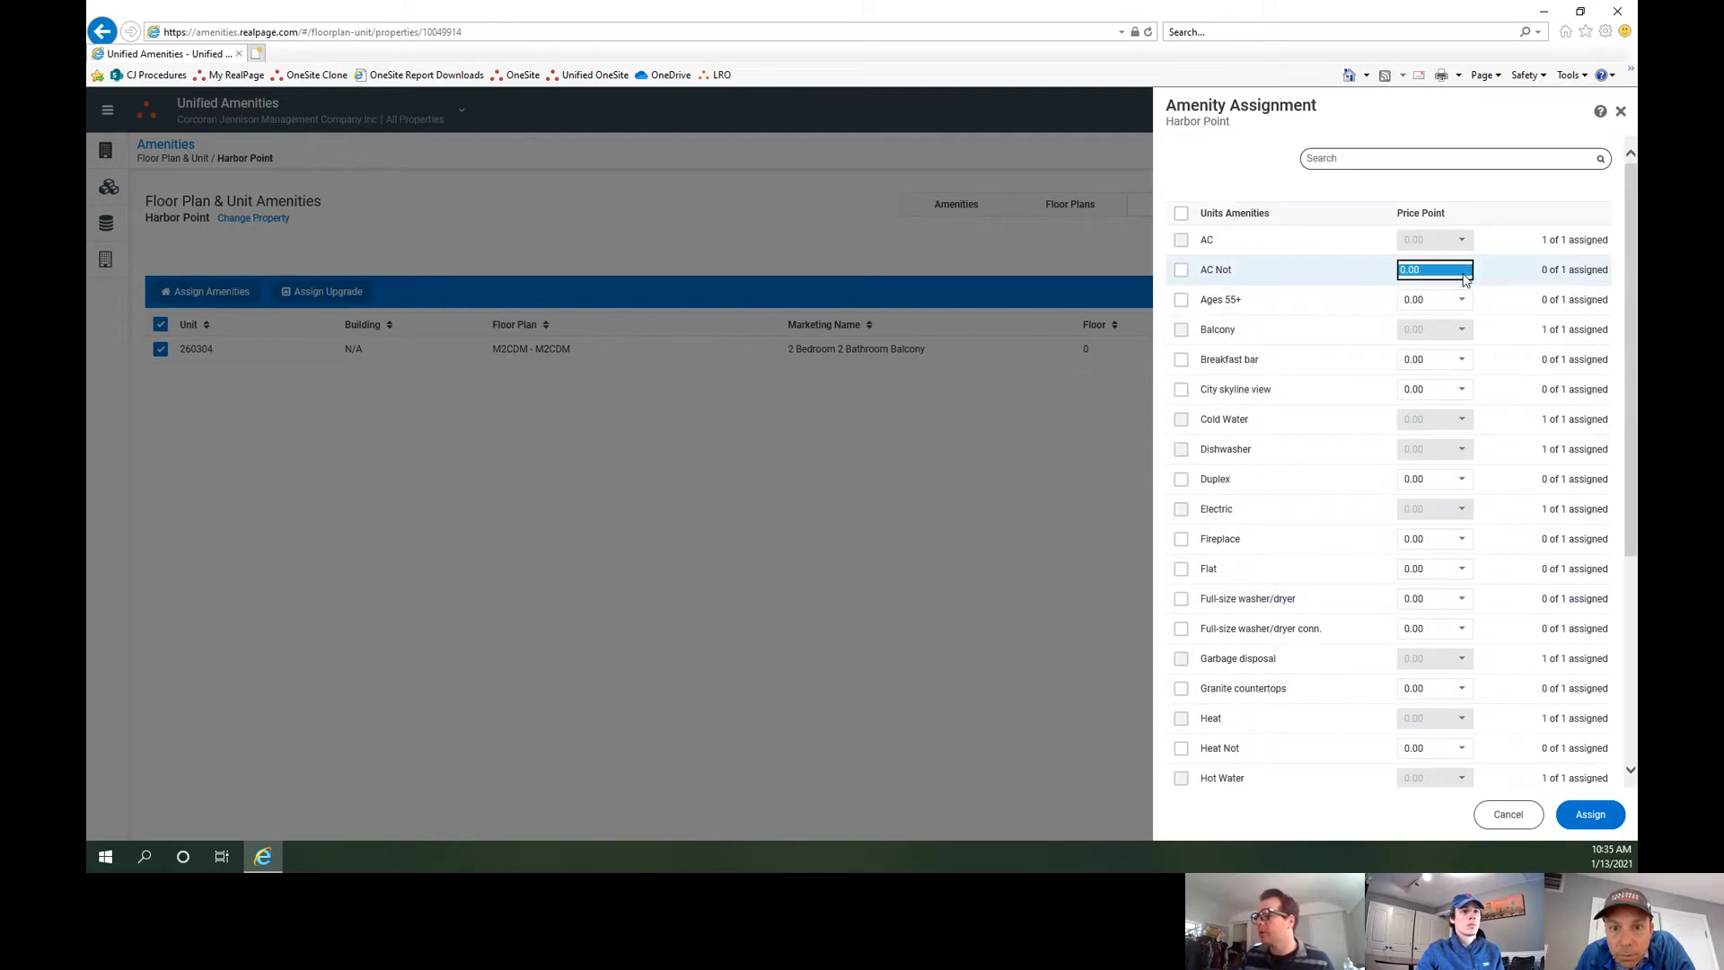
{"action": "left_click", "coordinate": [1383, 190]}
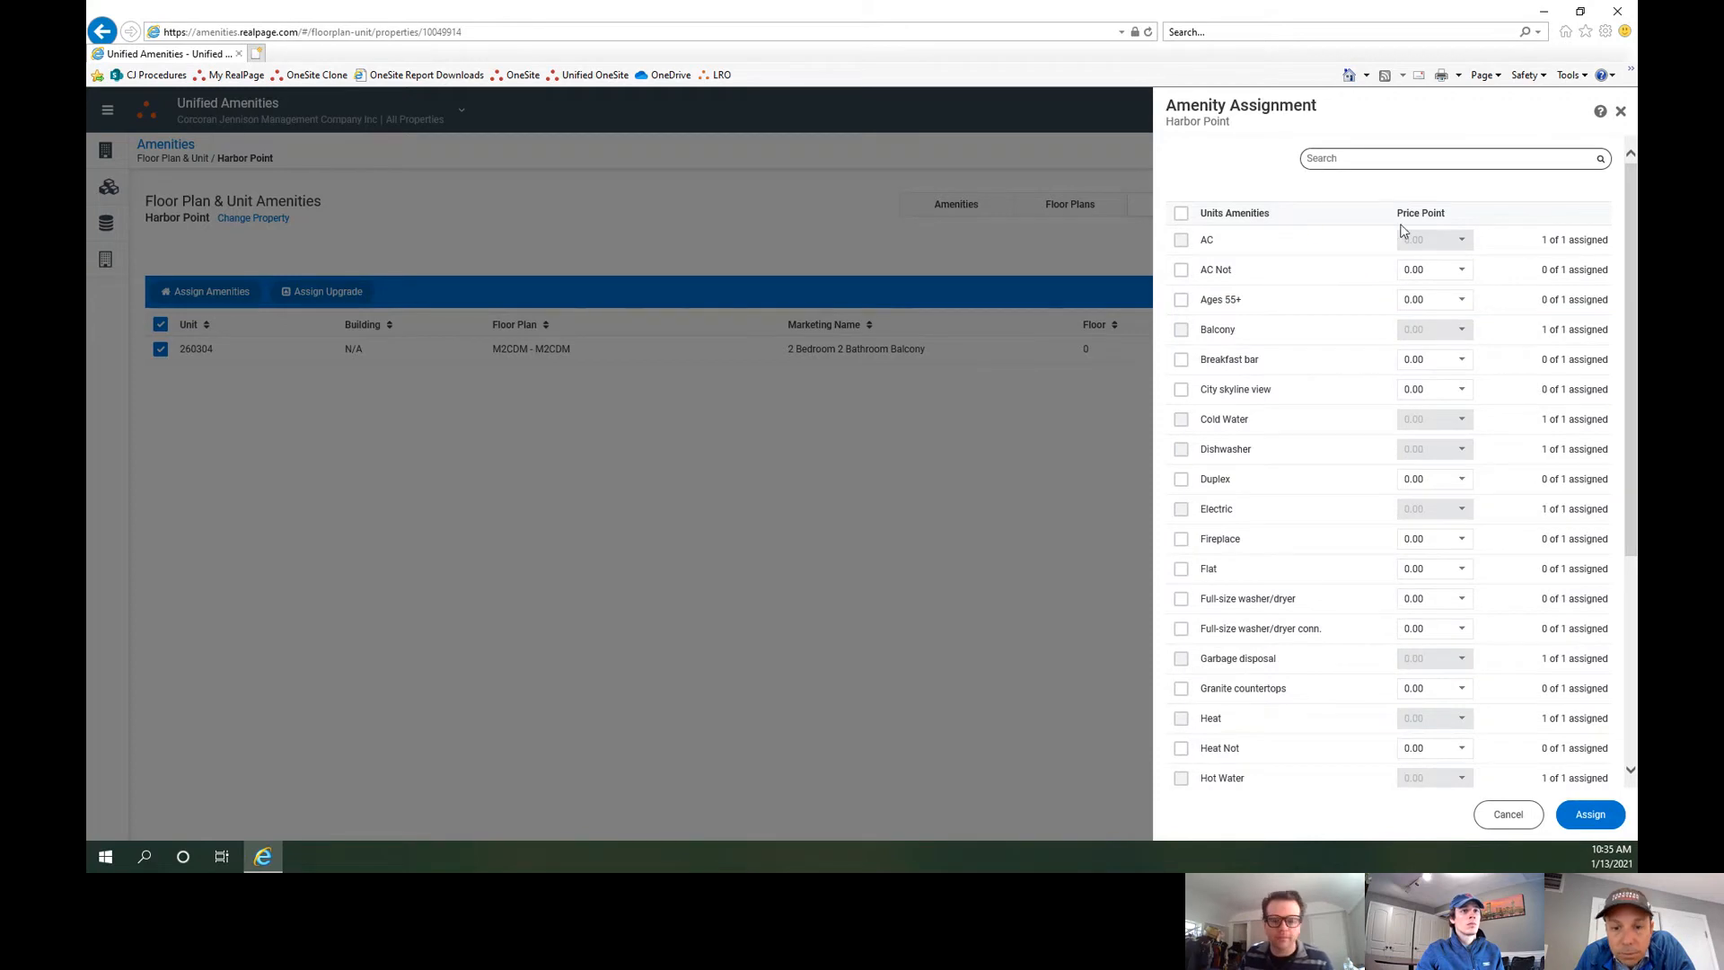
Step: Clear the Wood-Style Vinyl Plank selection on the second page and cancel the unit's amenity assignment
{"action": "scroll", "coordinate": [1408, 327], "scroll_direction": "down", "scroll_amount": 1}
{"action": "scroll", "coordinate": [1407, 326], "scroll_direction": "down", "scroll_amount": 3}
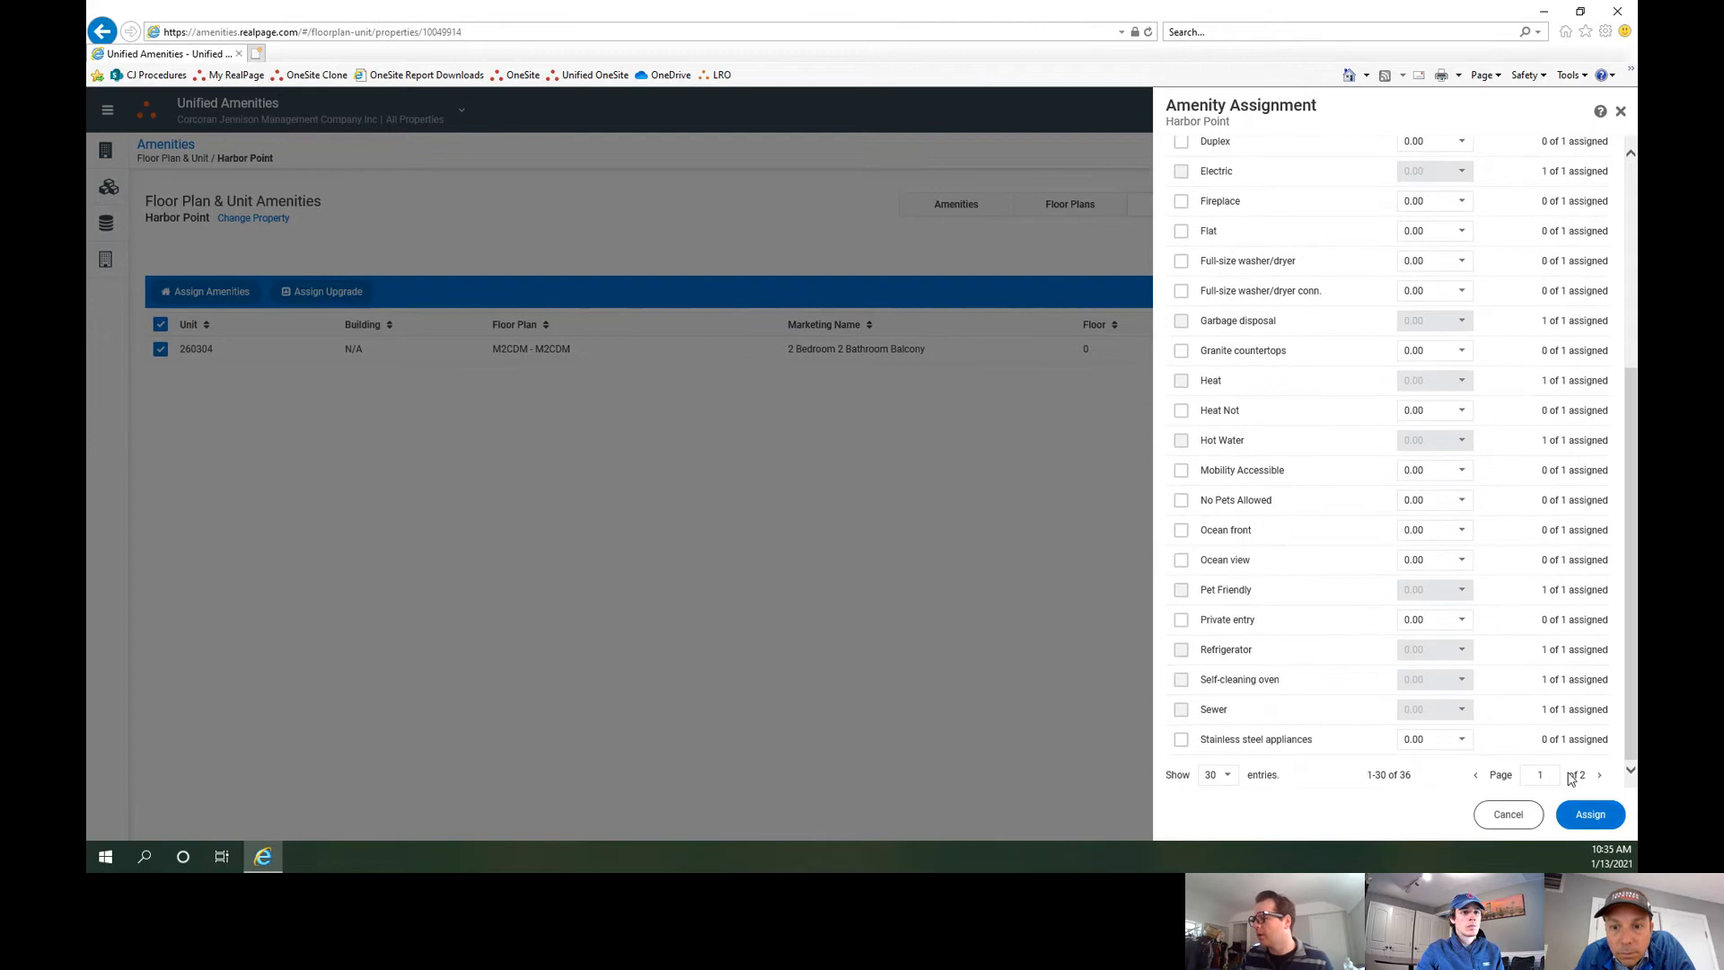
{"action": "left_click", "coordinate": [1596, 776]}
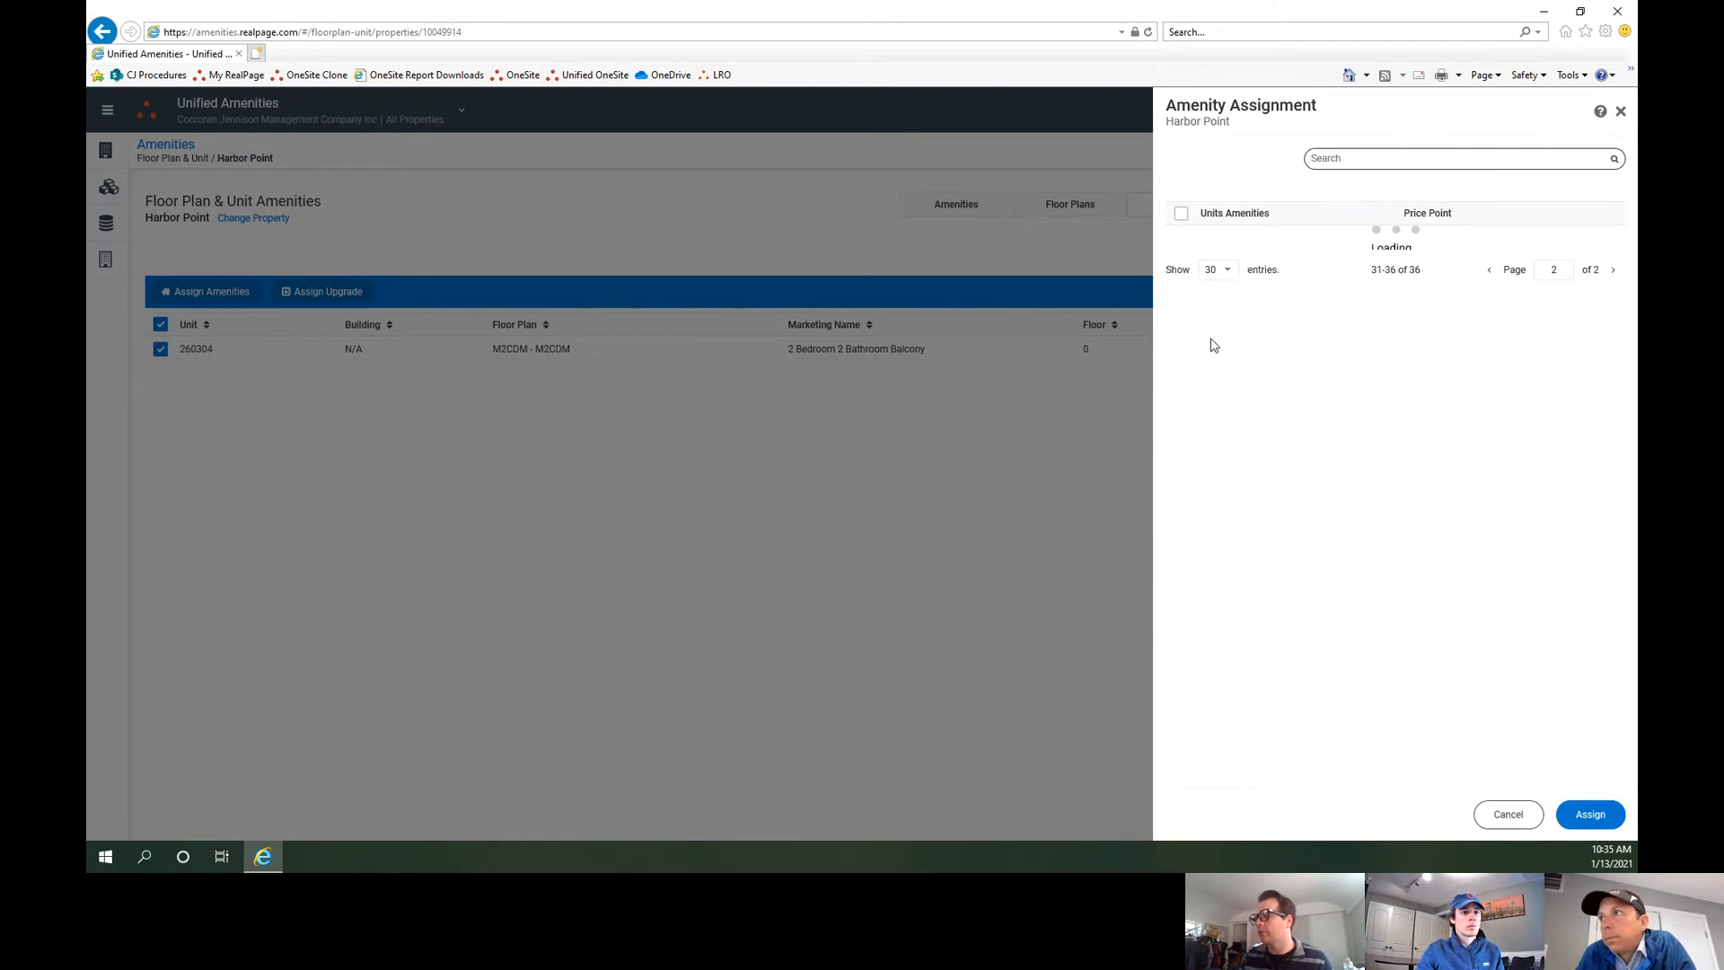
{"action": "left_click", "coordinate": [1180, 390]}
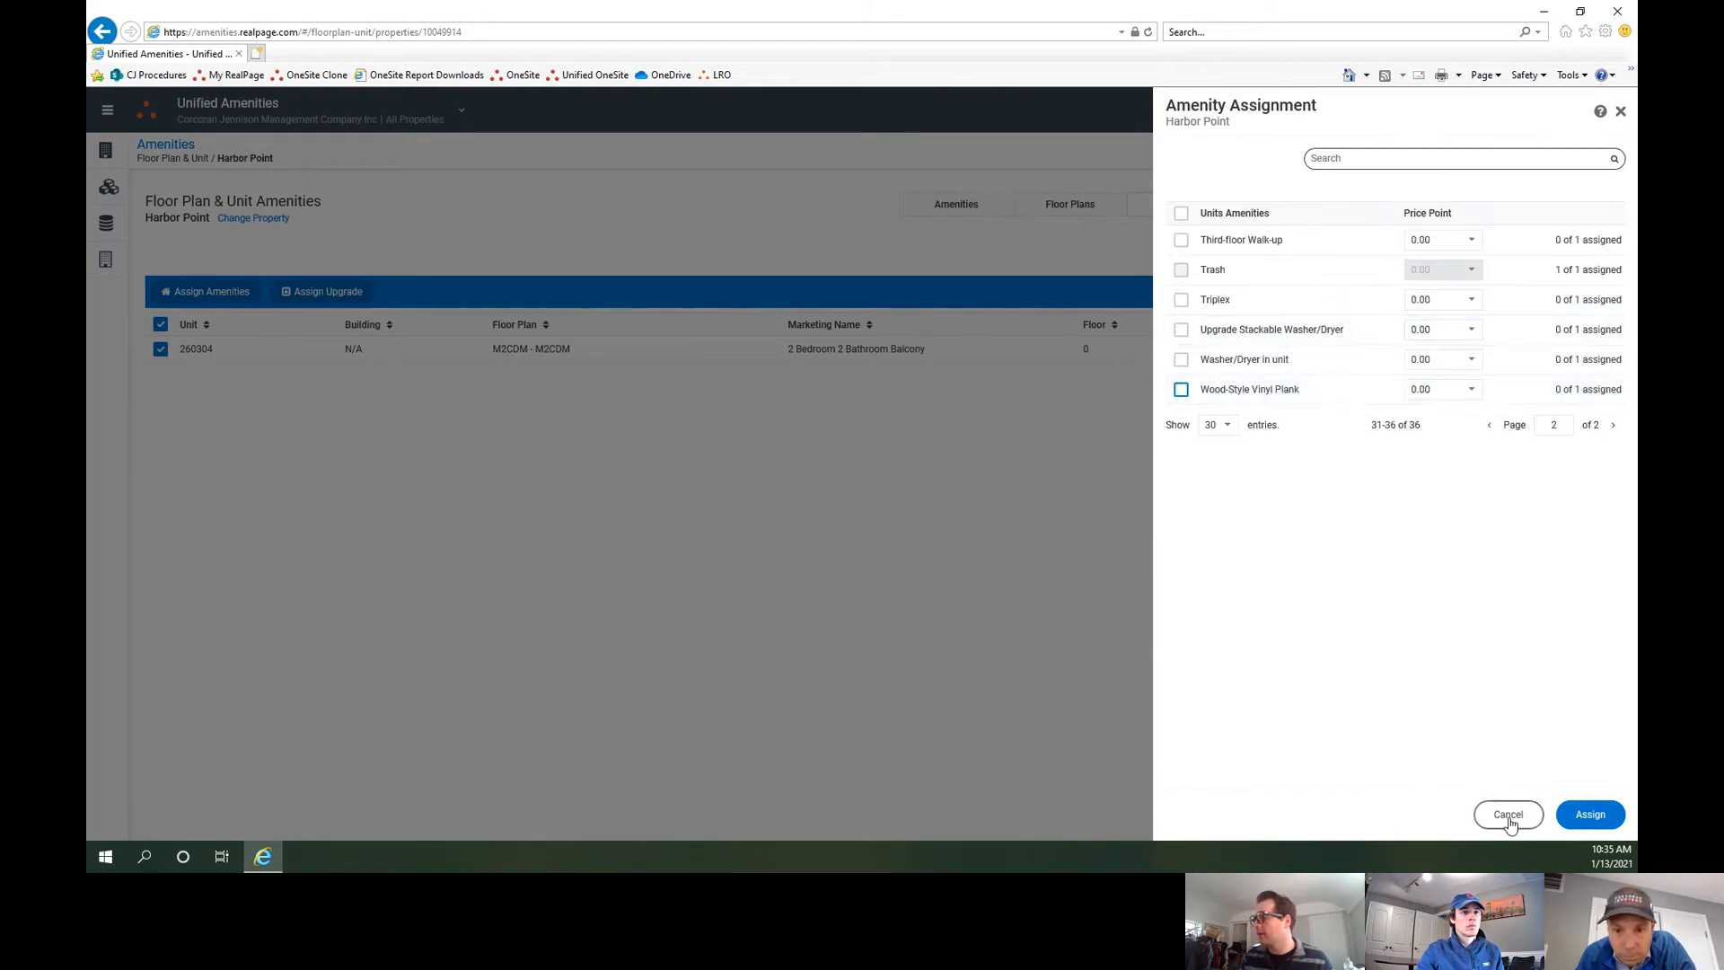
{"action": "left_click", "coordinate": [1508, 815]}
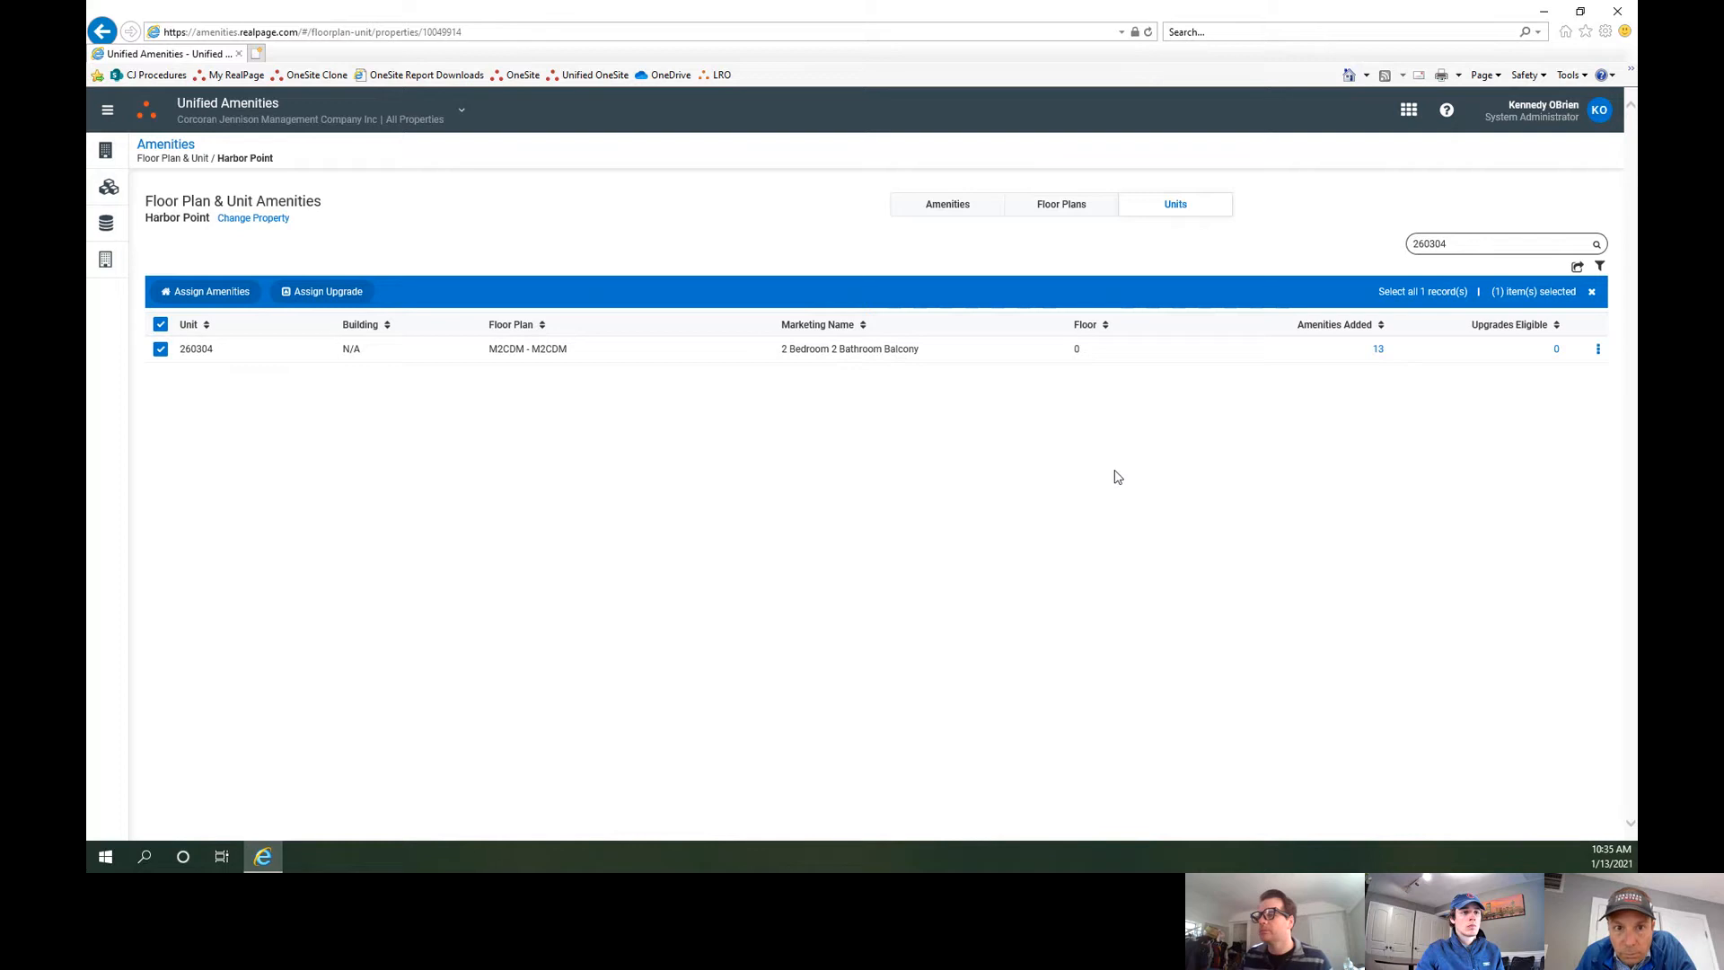
Step: View Harbor Point's floor plans and go back to the property's list of amenities
{"action": "double_click", "coordinate": [1463, 251]}
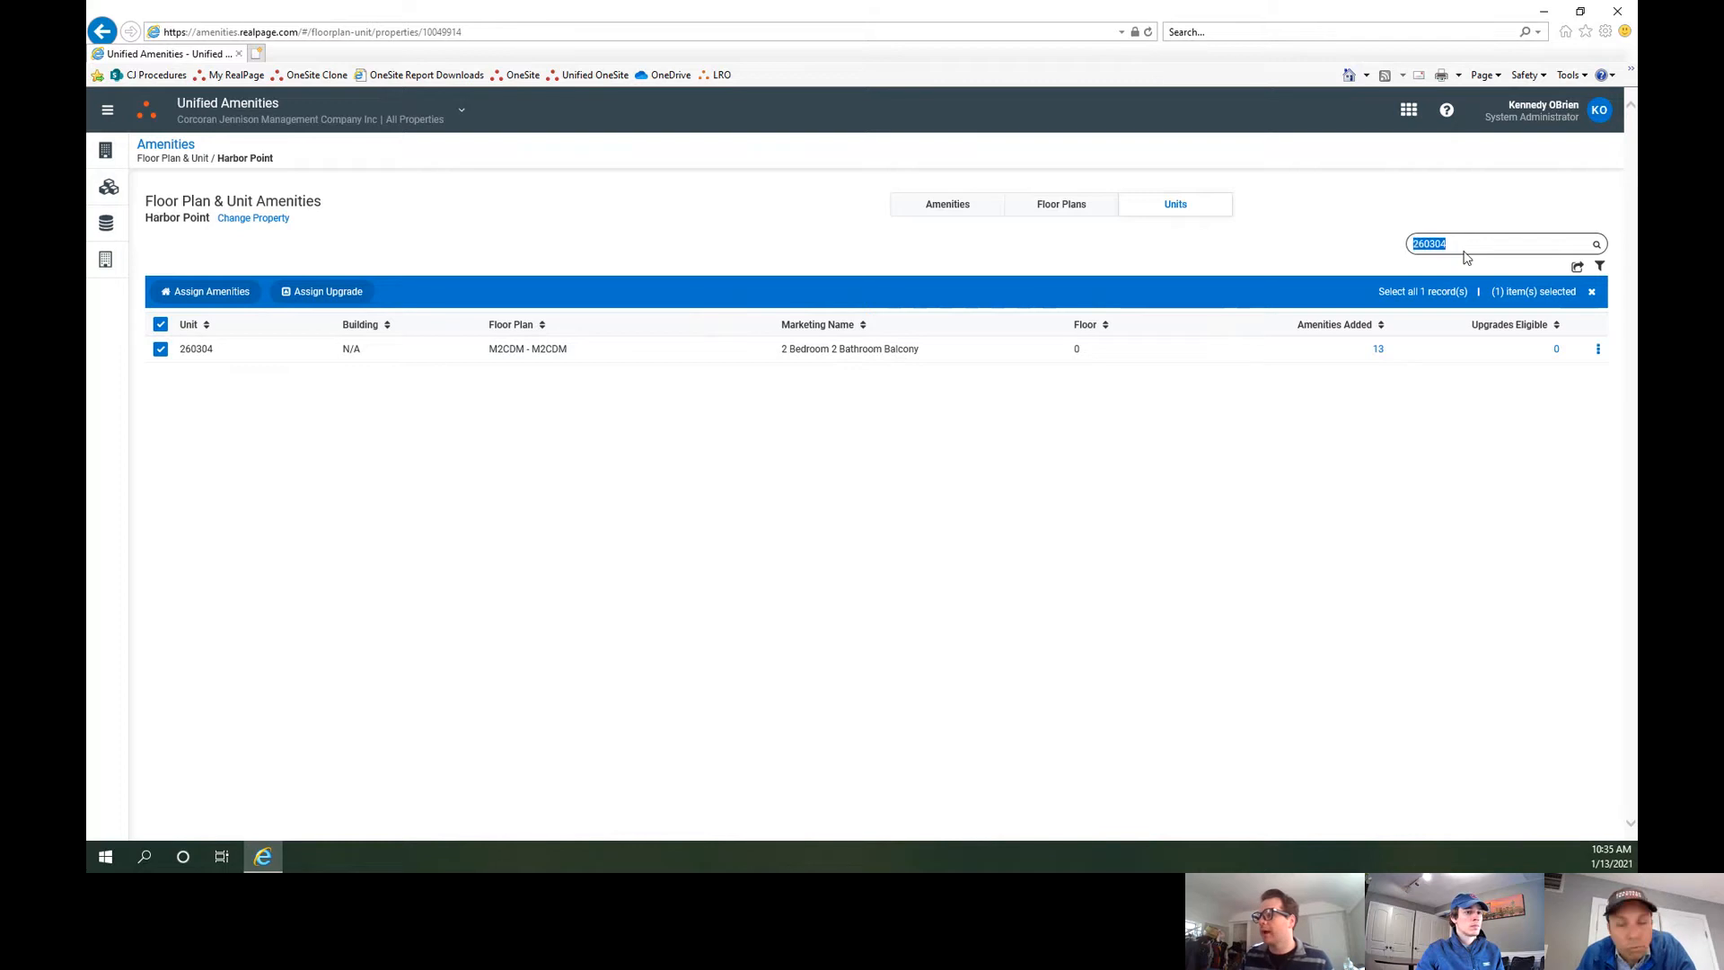
{"action": "left_click", "coordinate": [1051, 243]}
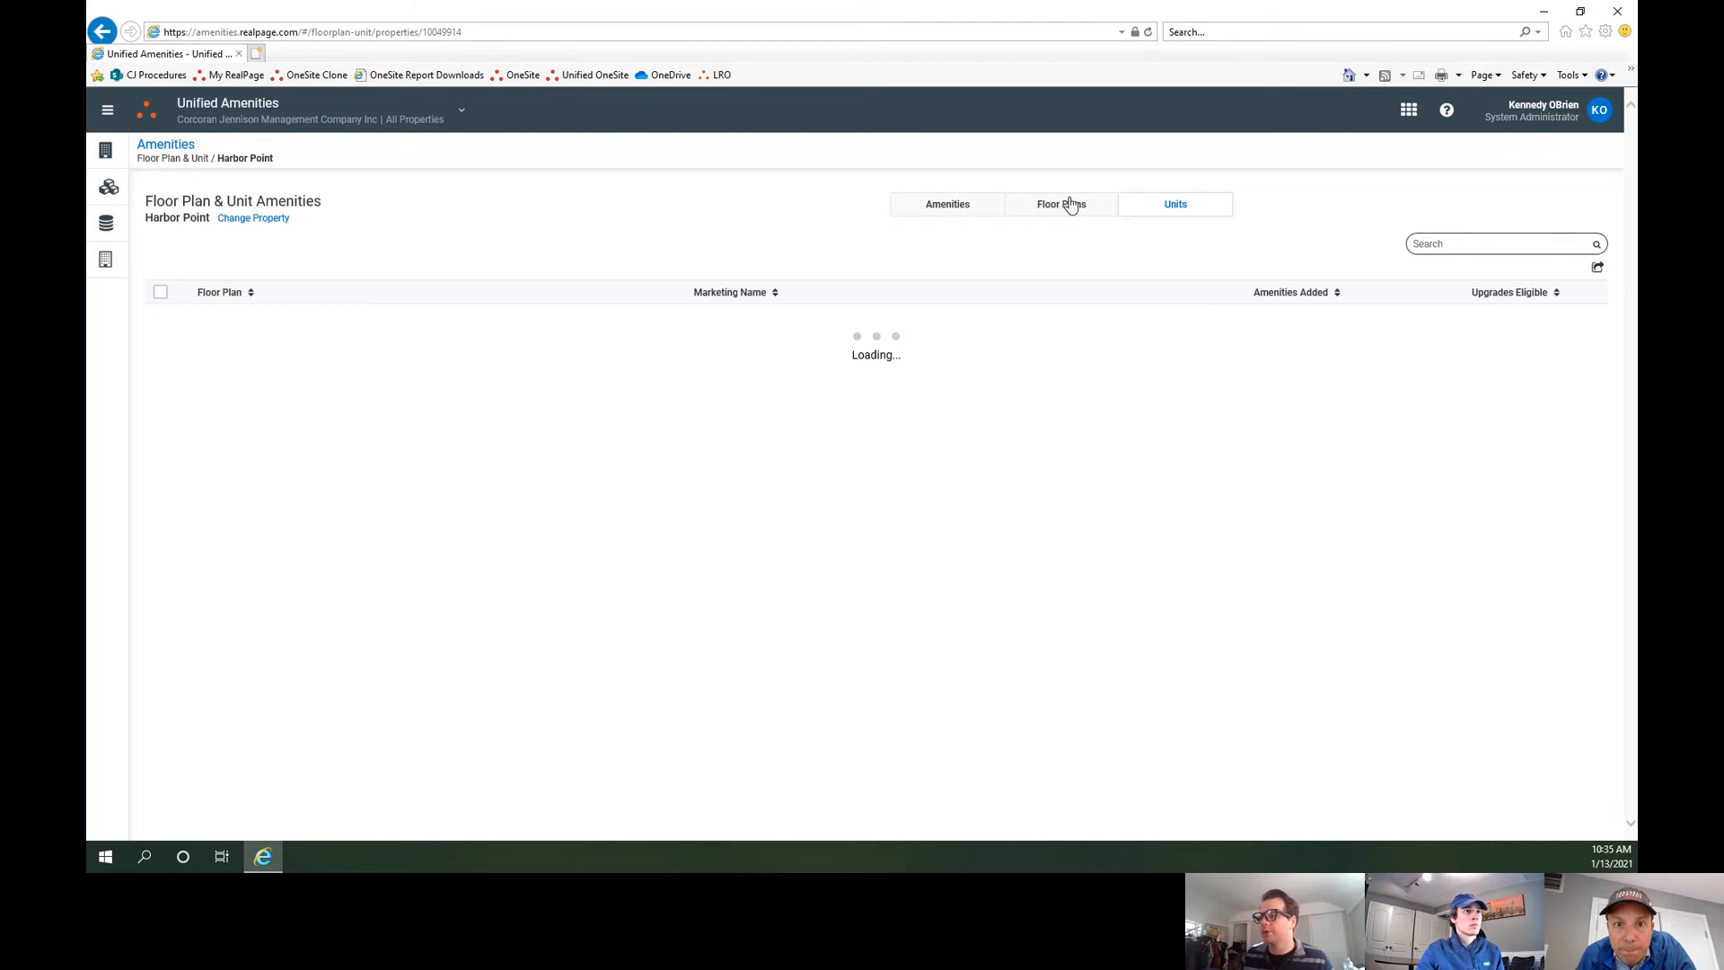
{"action": "left_click", "coordinate": [947, 206]}
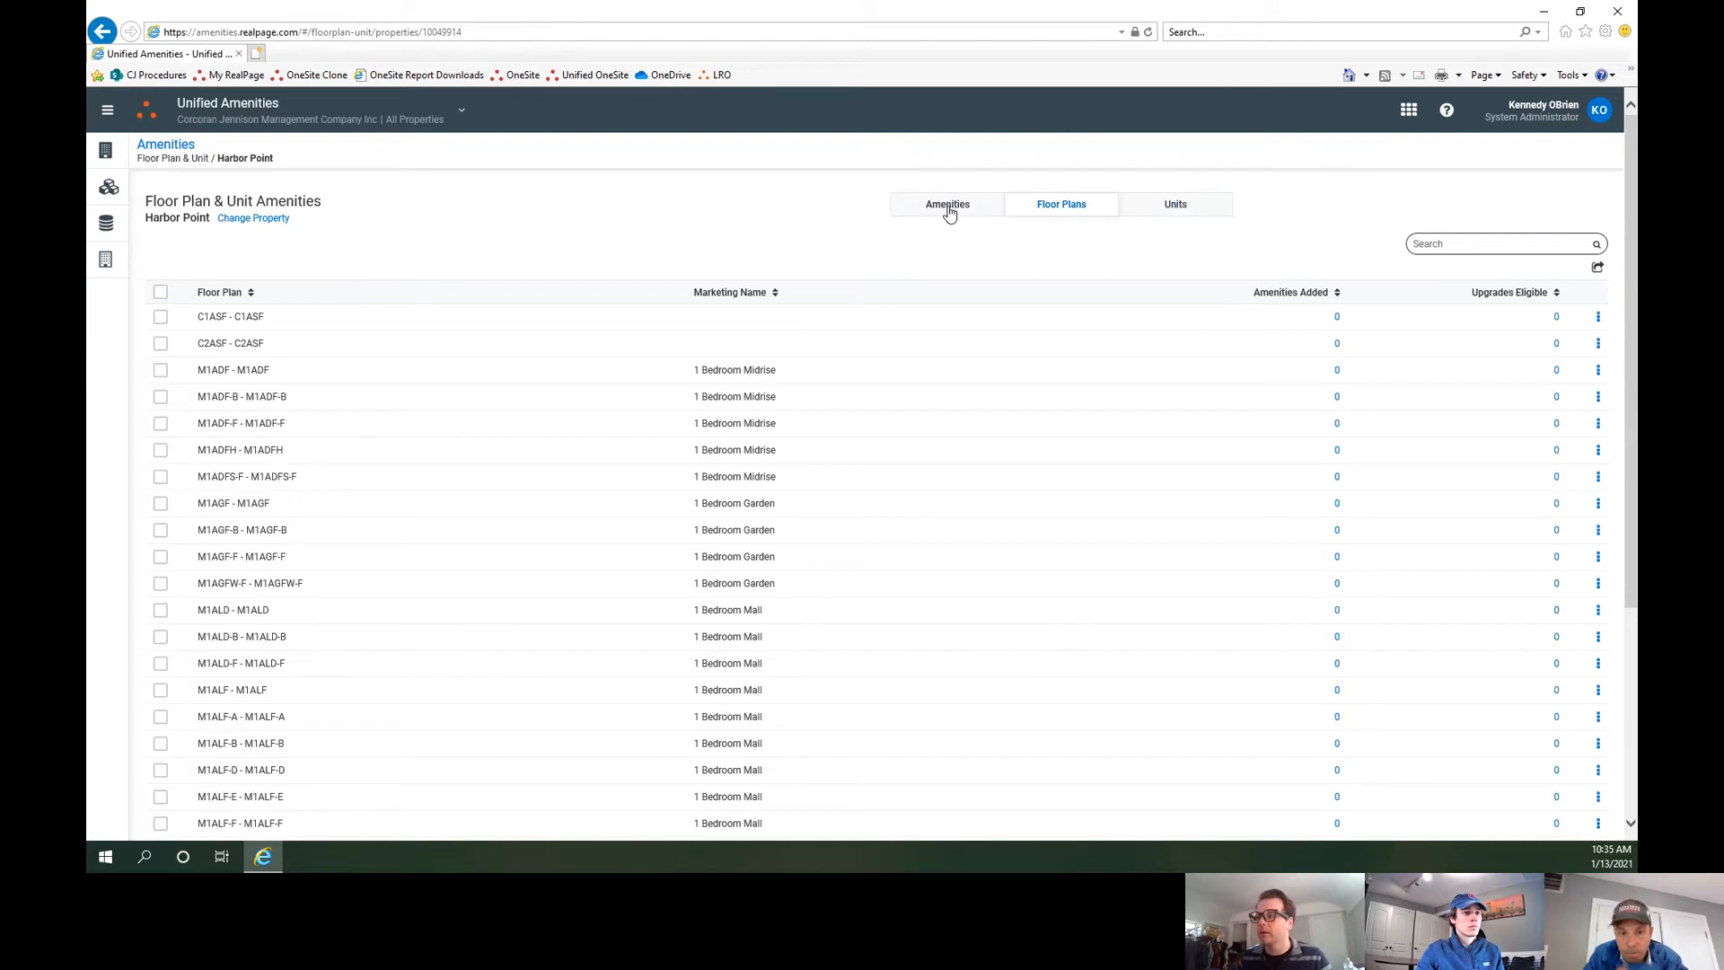
{"action": "left_click", "coordinate": [931, 214]}
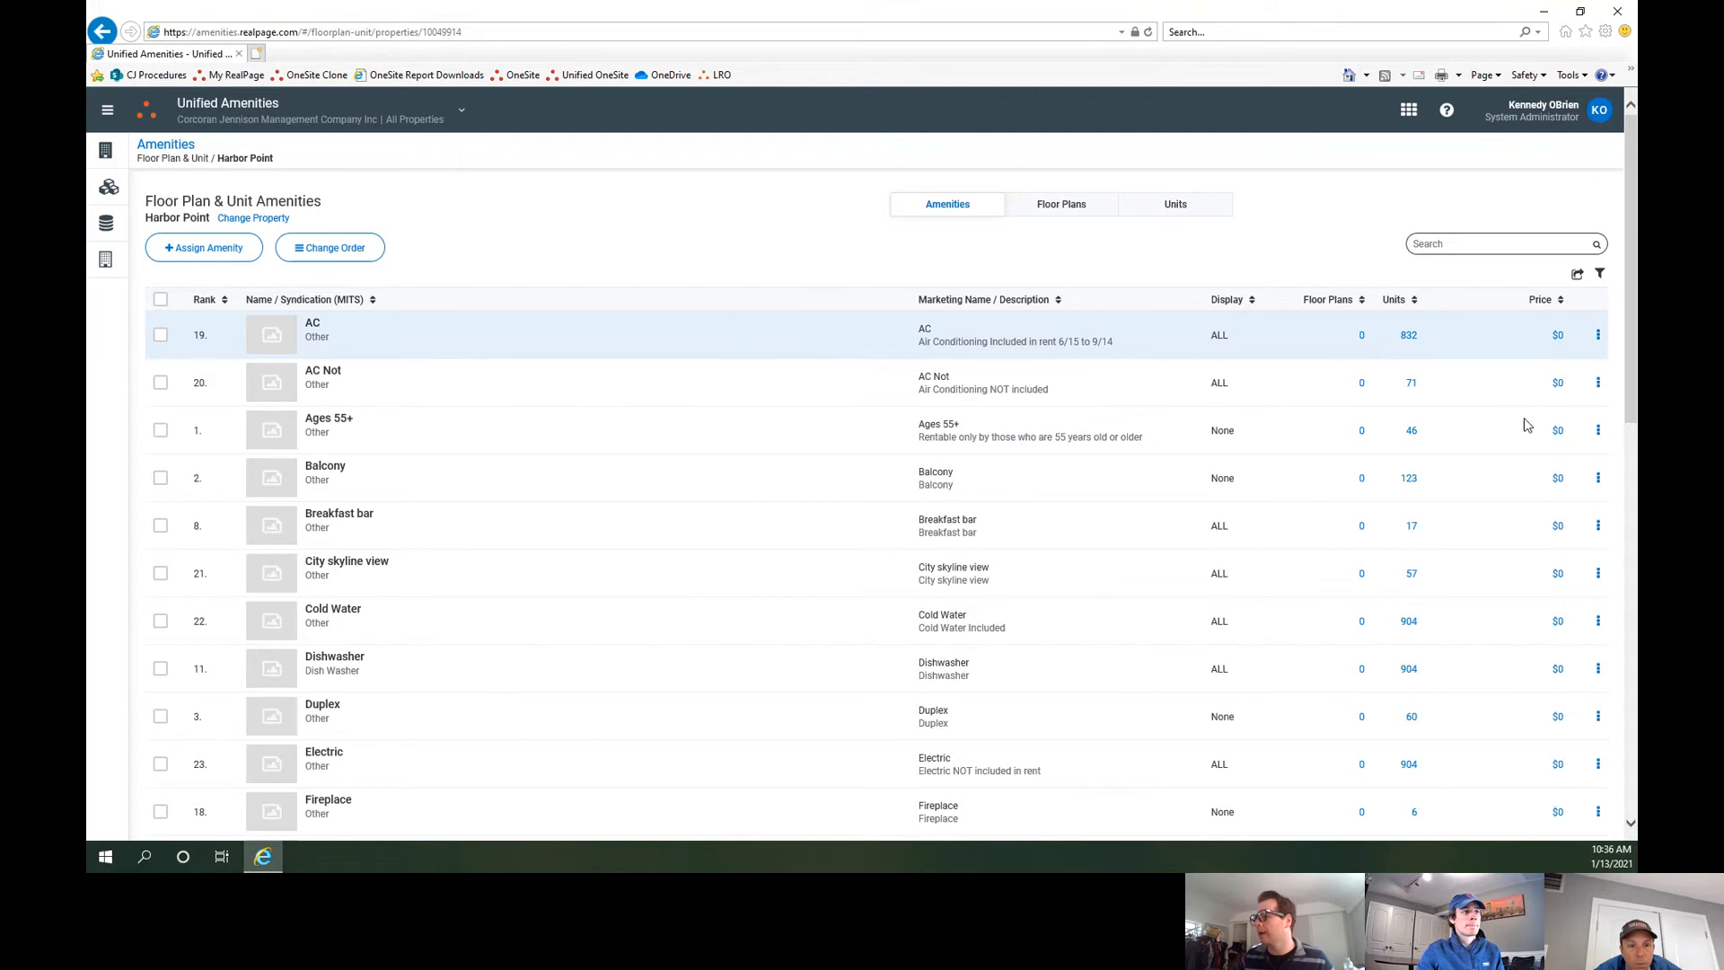
Step: Examine the actions available for the AC amenity and look through the first page of Harbor Point's amenities
{"action": "left_click", "coordinate": [1598, 336]}
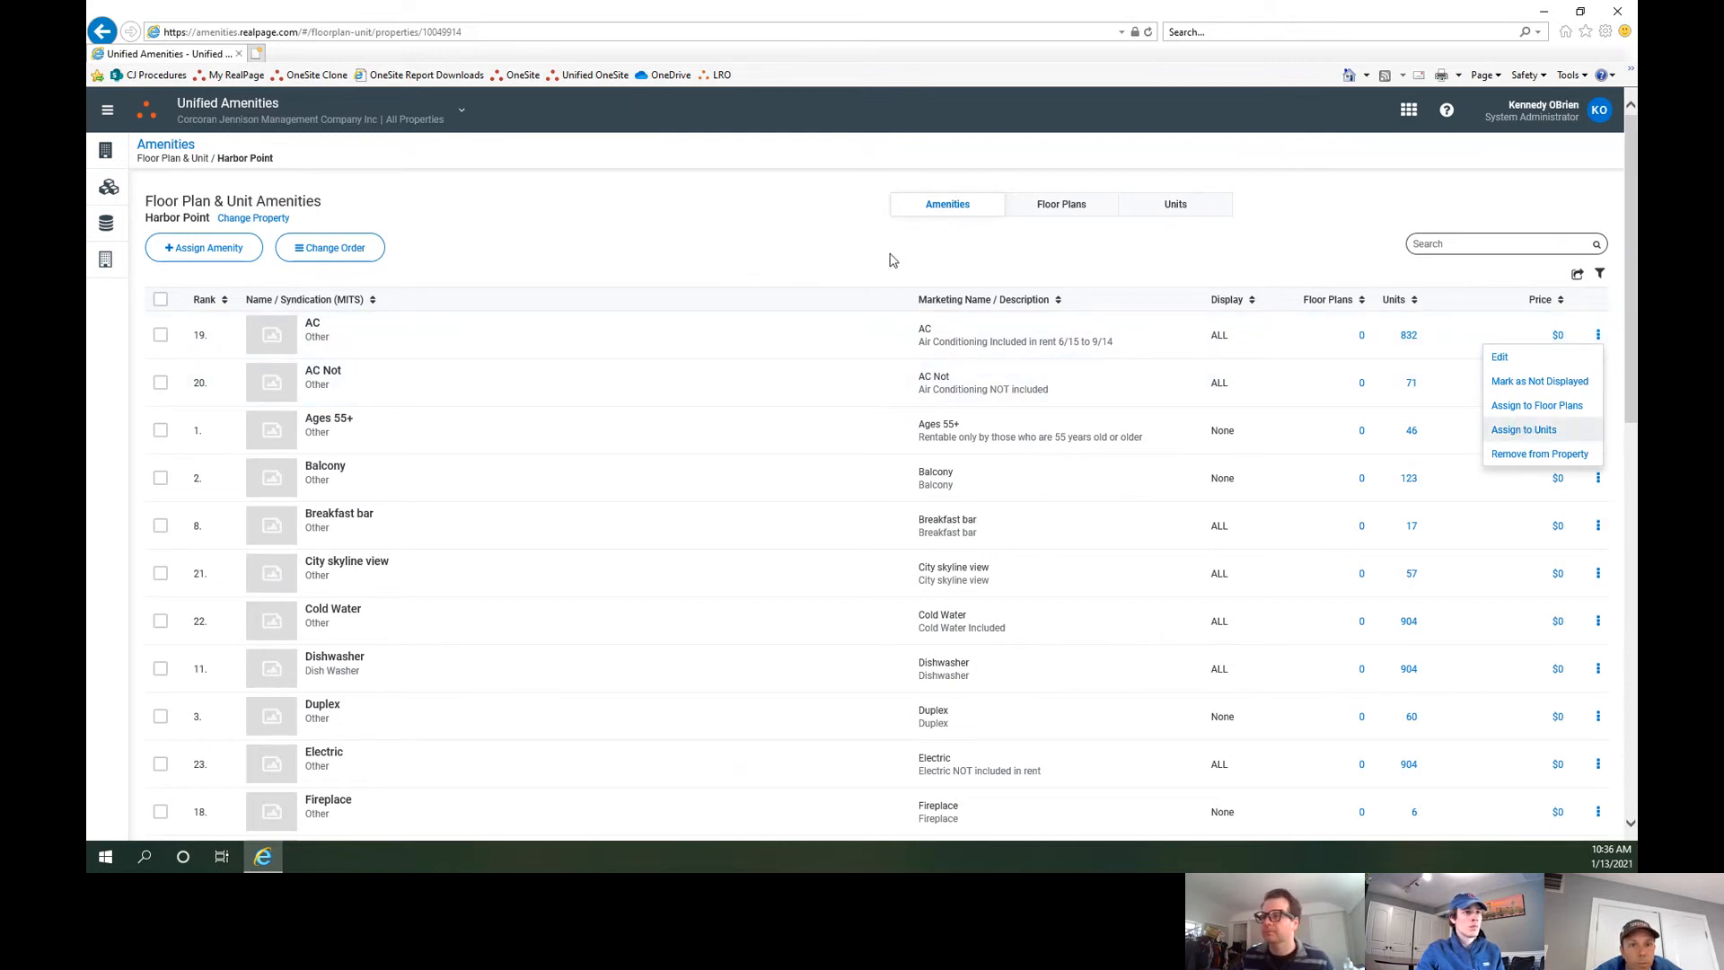
{"action": "left_click", "coordinate": [1598, 336]}
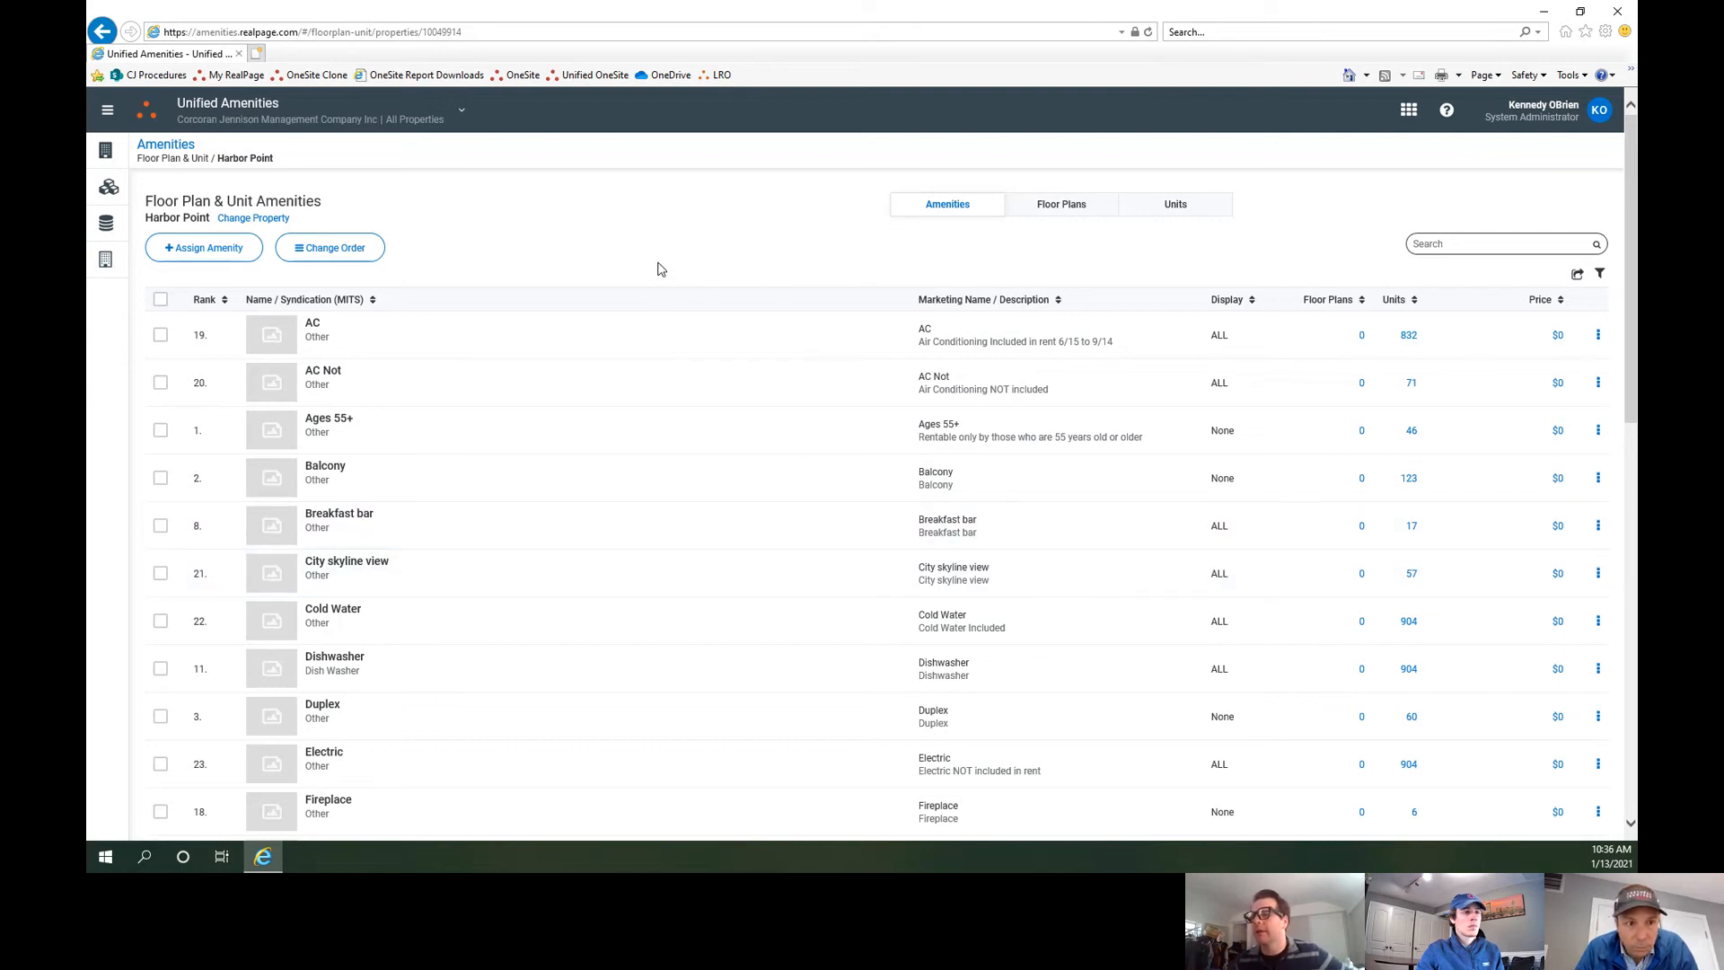
{"action": "scroll", "coordinate": [692, 386], "scroll_direction": "down", "scroll_amount": 5}
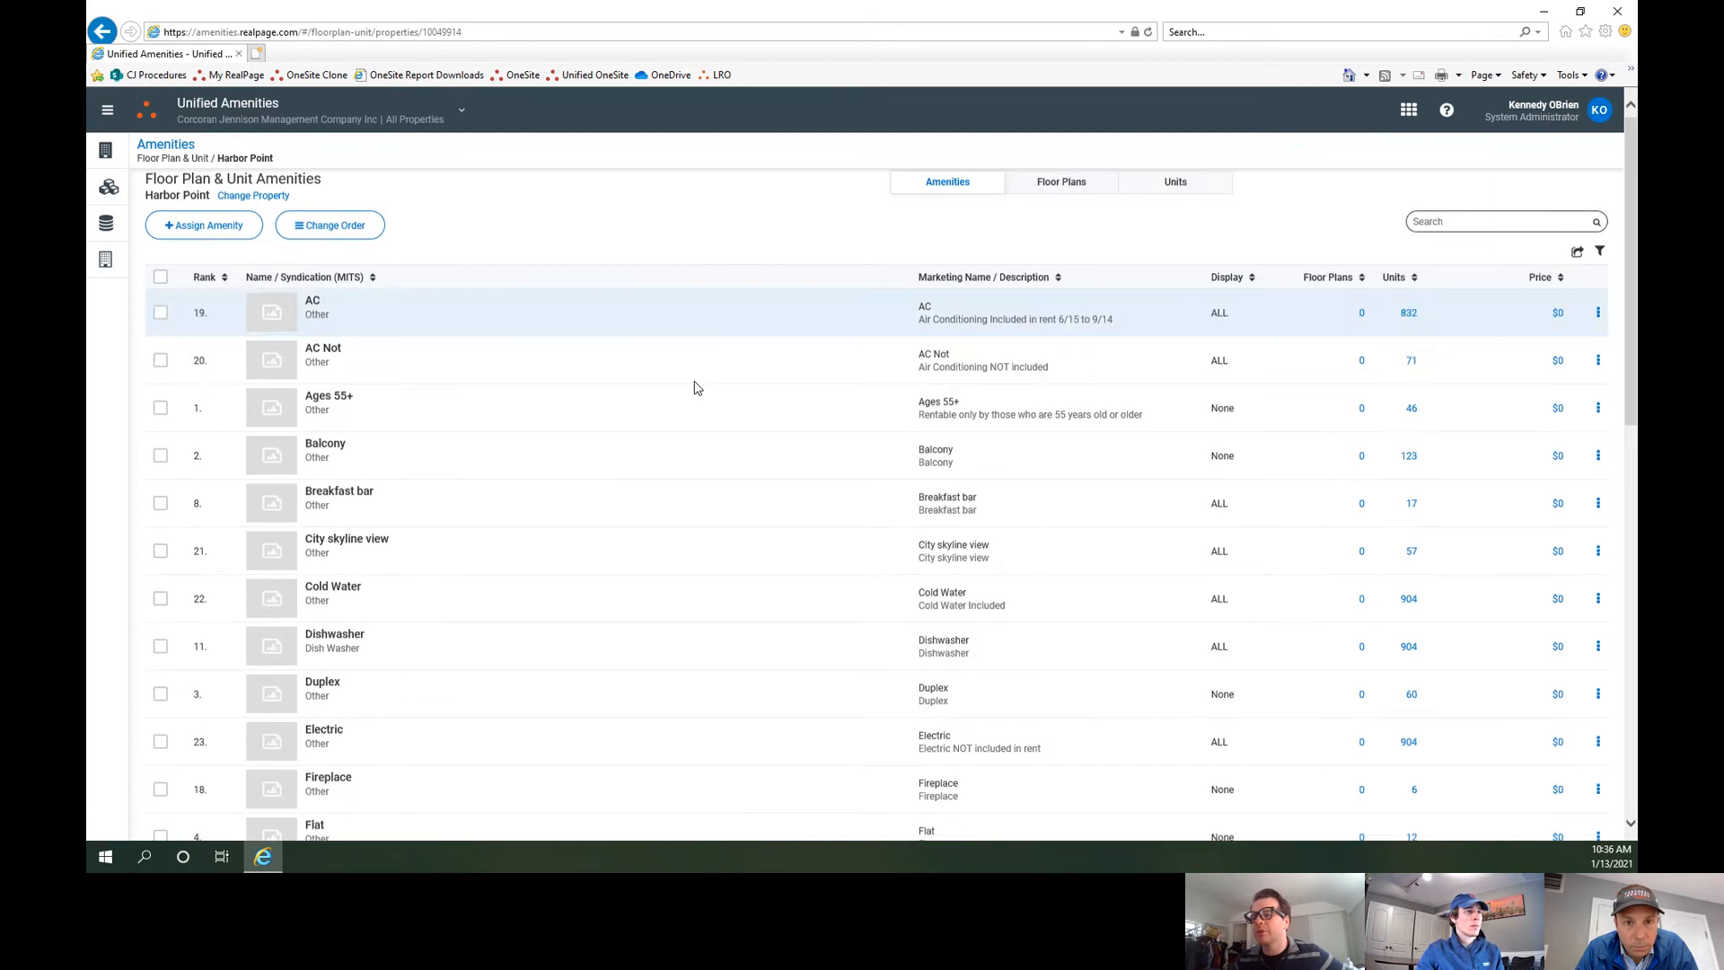
{"action": "scroll", "coordinate": [680, 422], "scroll_direction": "down", "scroll_amount": 5}
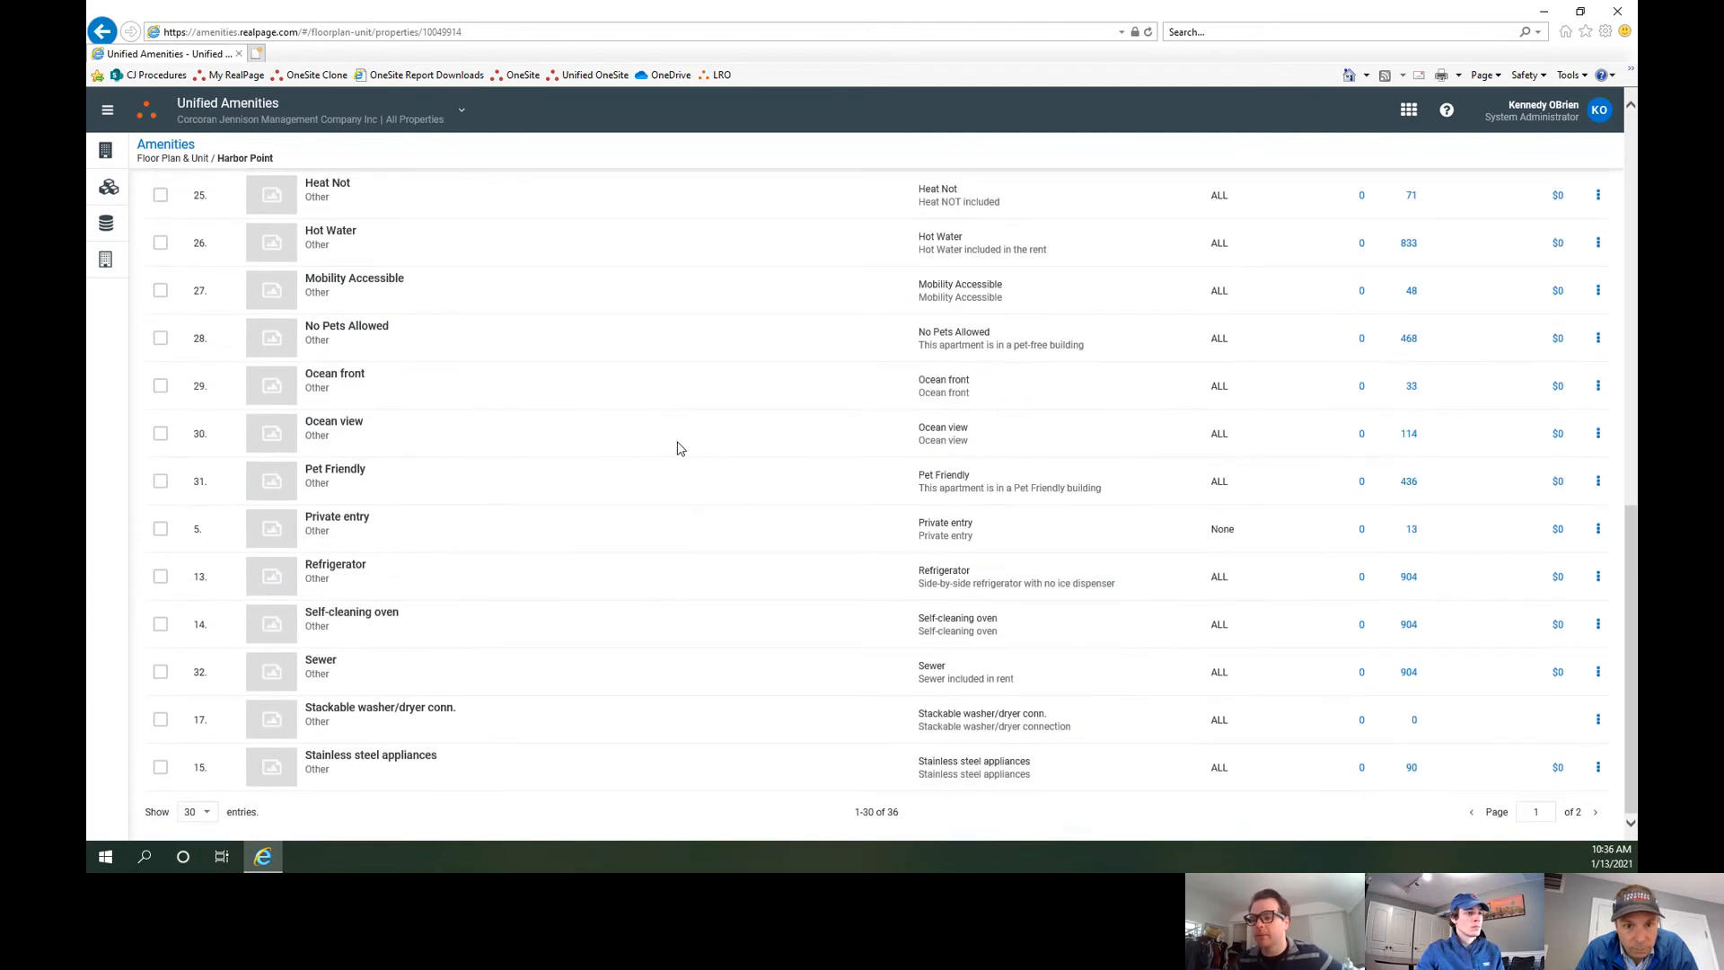
{"action": "scroll", "coordinate": [680, 448], "scroll_direction": "up", "scroll_amount": 10}
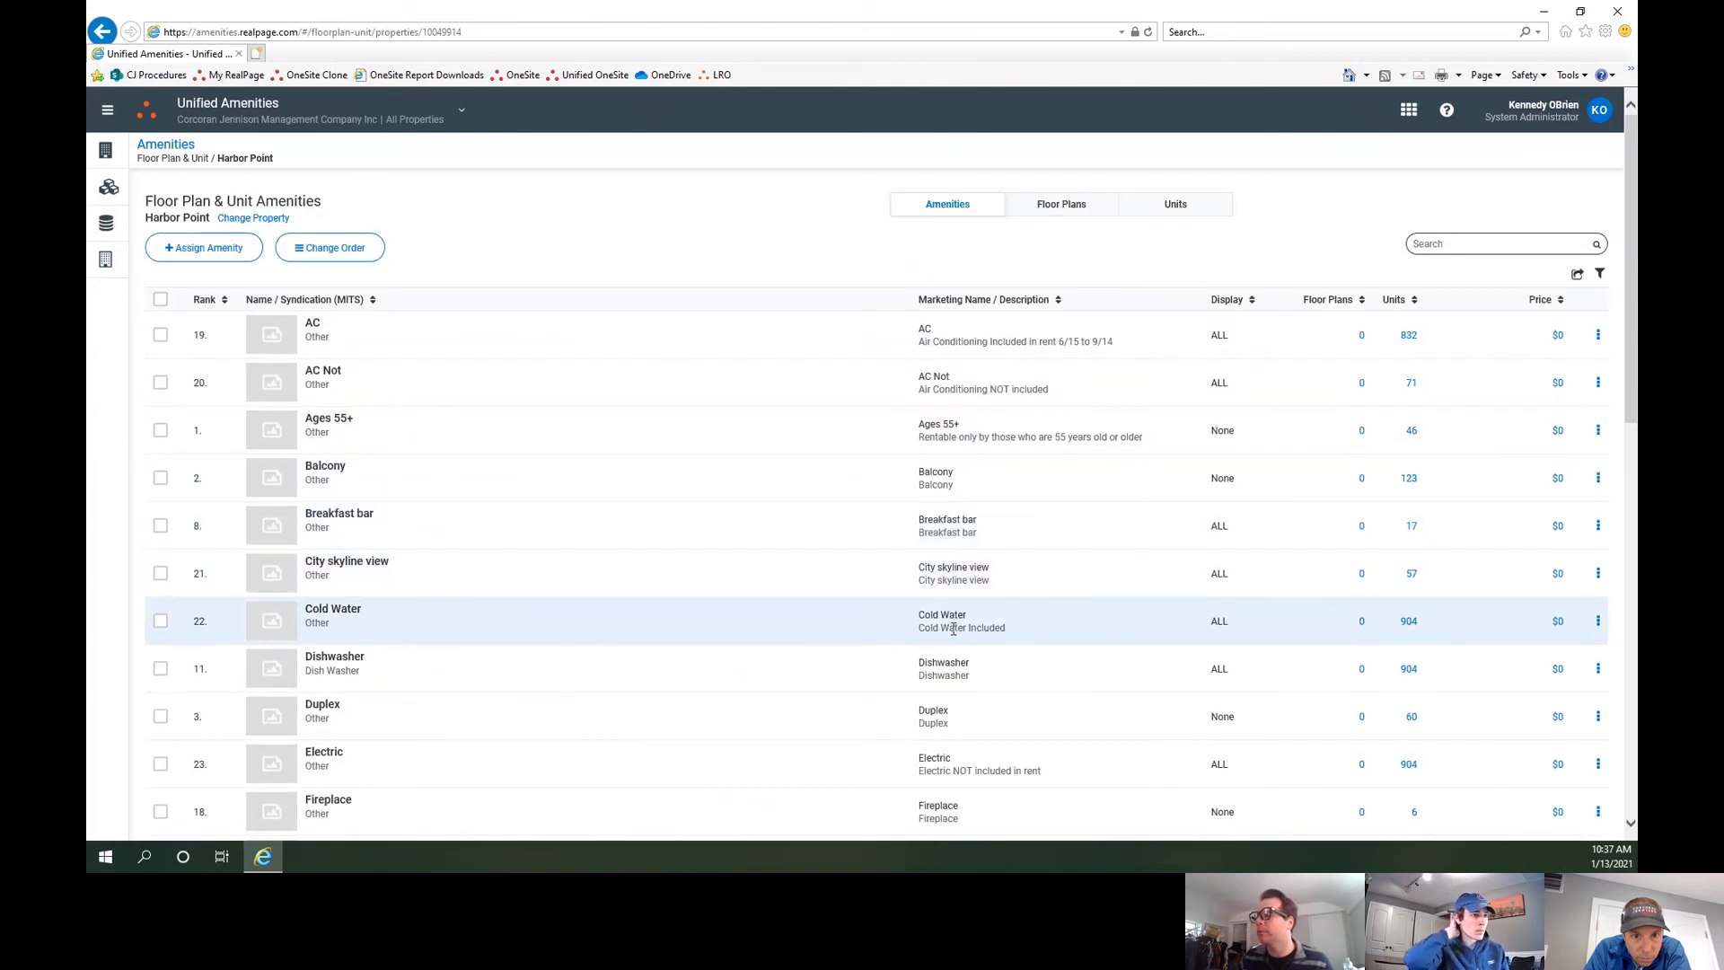
Step: Read the marketing descriptions of the Cold Water, Heat and No Pets Allowed amenities in the property's list
{"action": "left_click_drag", "start_coordinate": [918, 629], "coordinate": [1007, 625]}
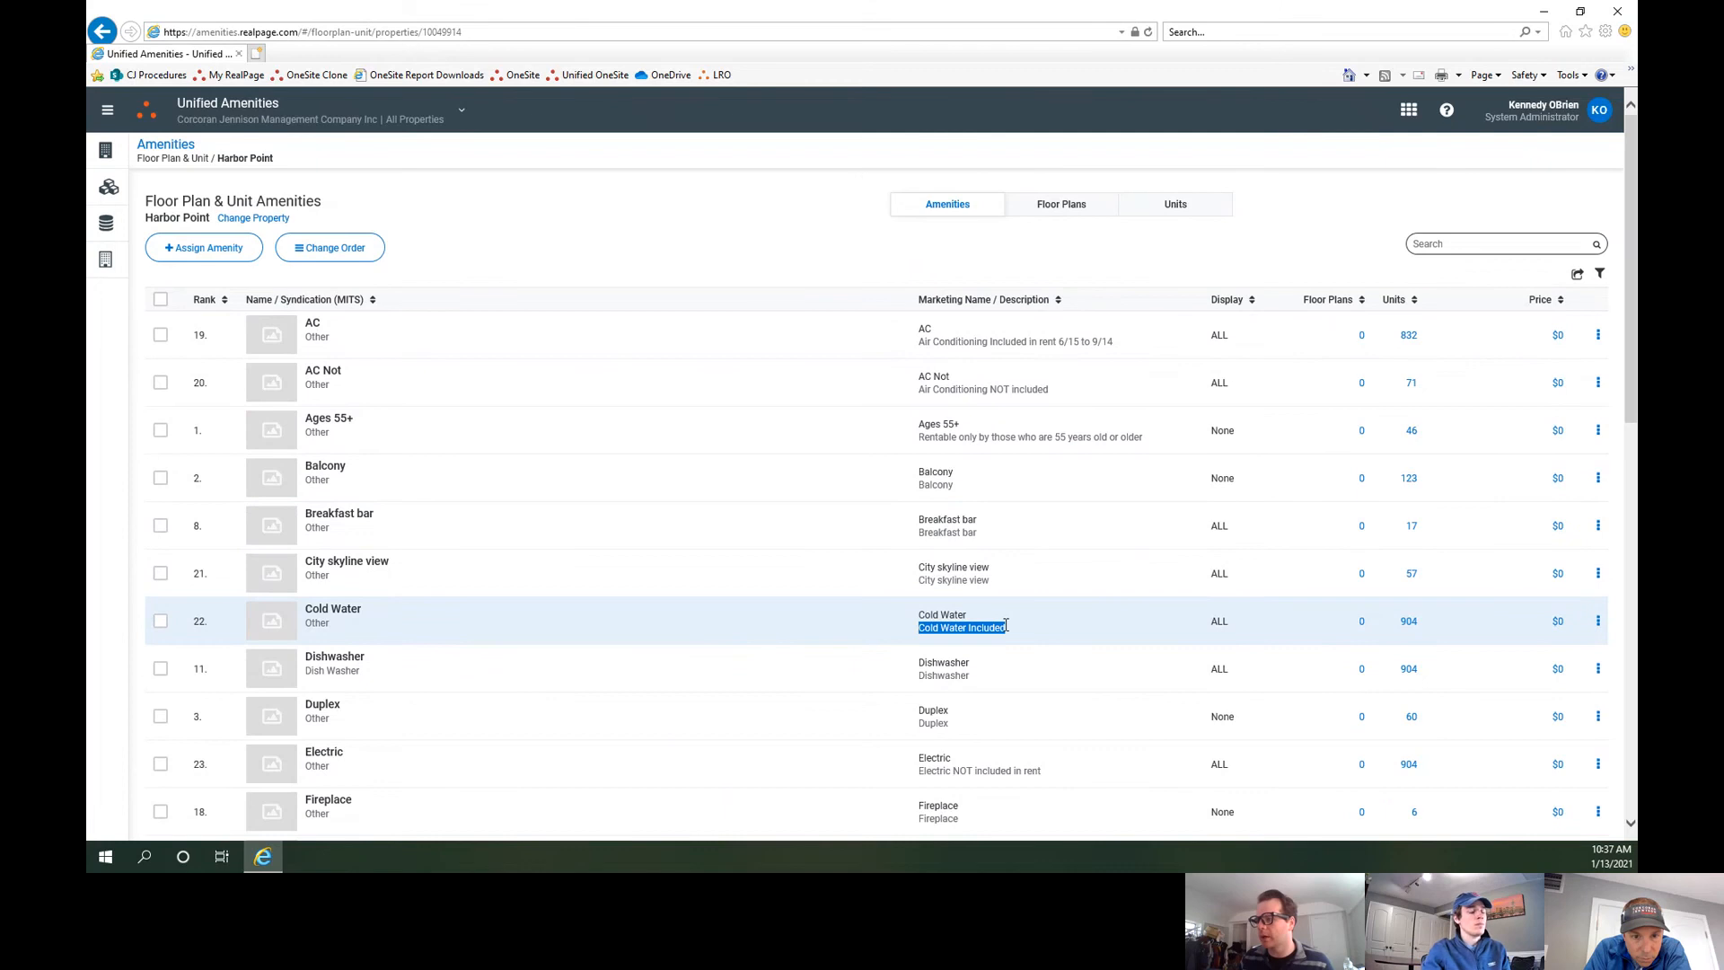
{"action": "left_click", "coordinate": [952, 623]}
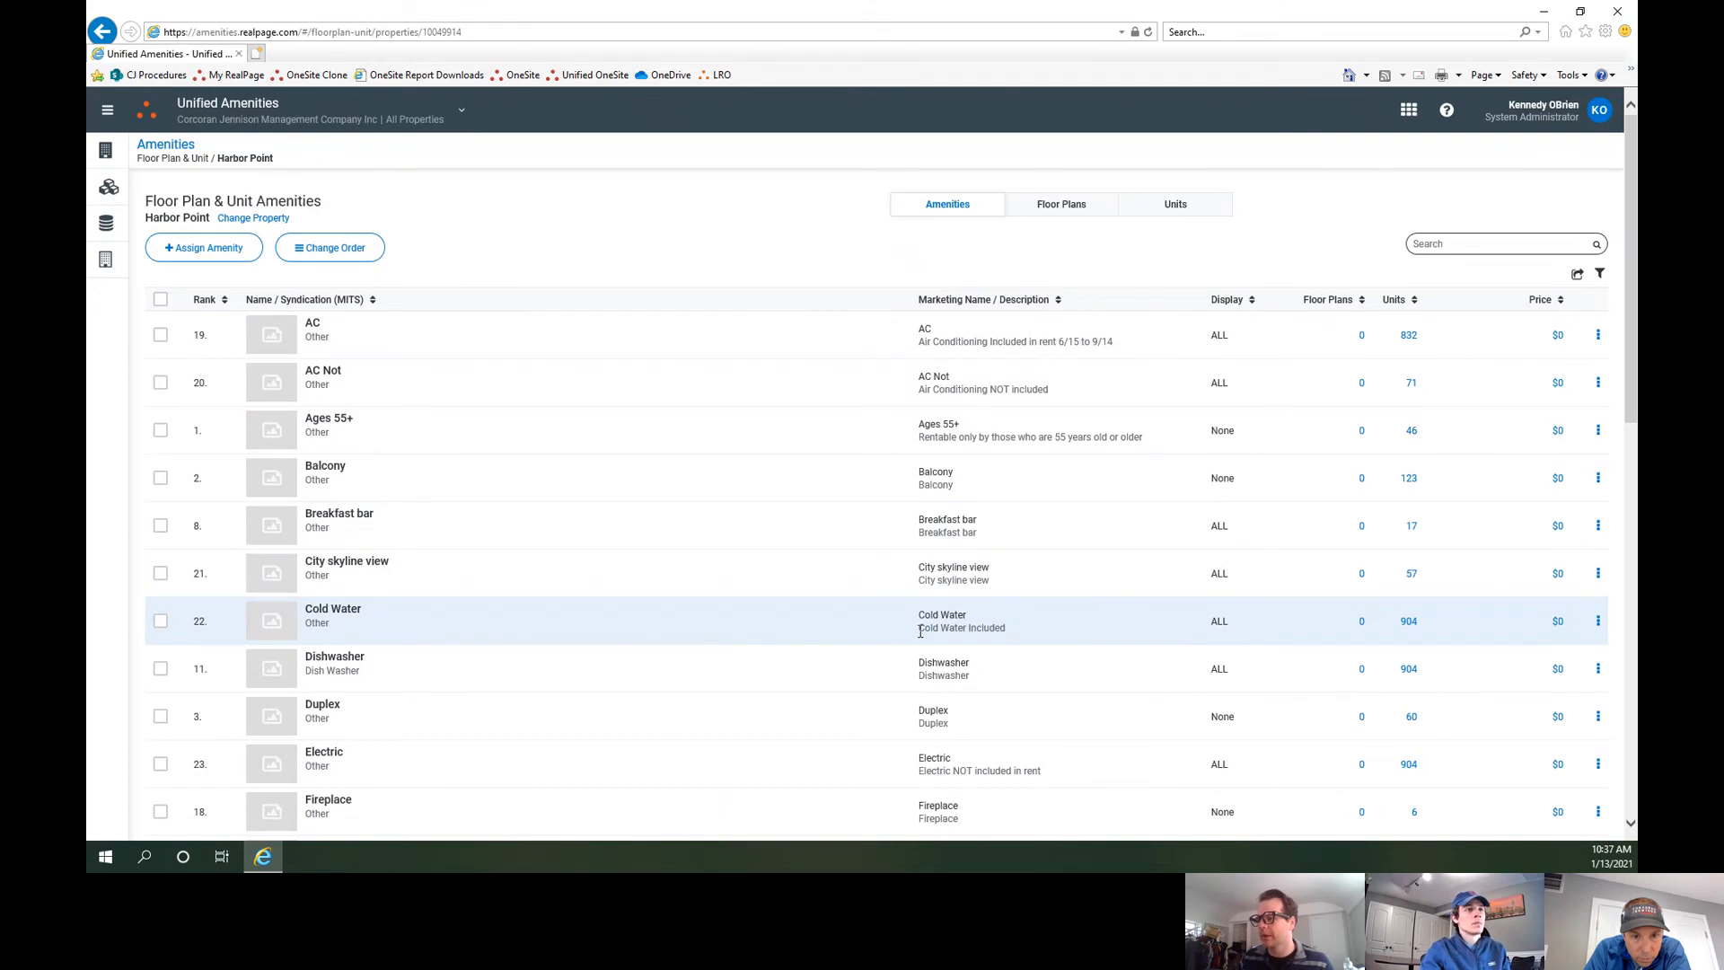
{"action": "left_click_drag", "start_coordinate": [920, 631], "coordinate": [992, 631]}
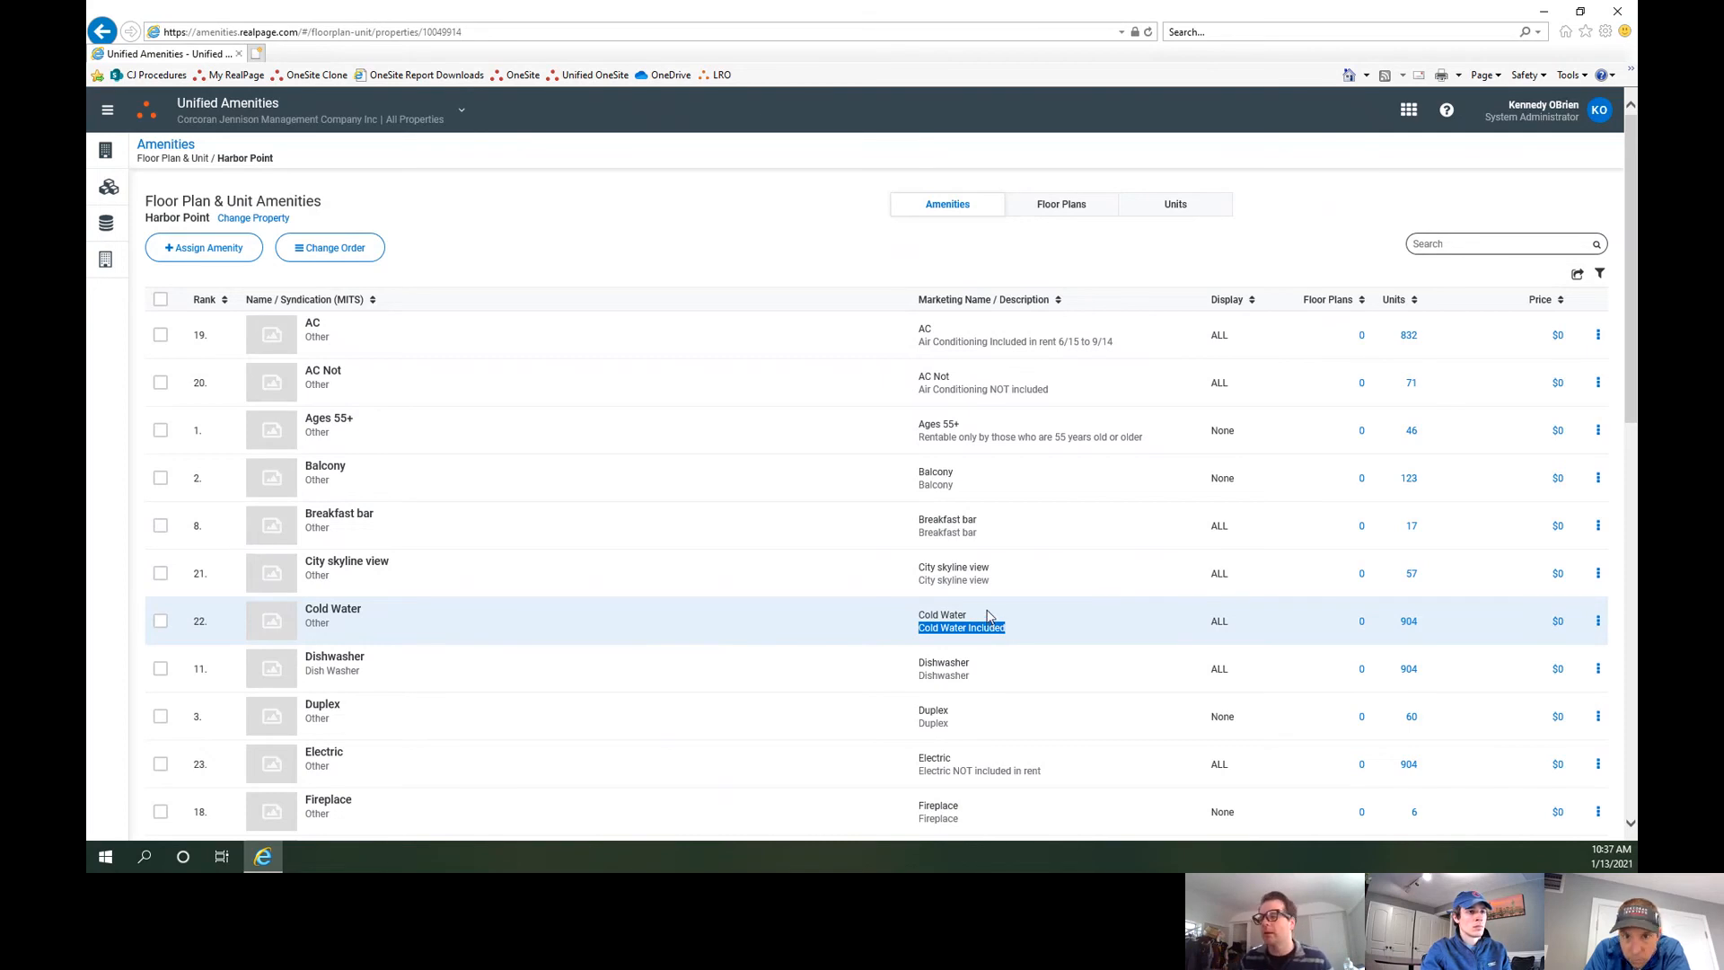
{"action": "scroll", "coordinate": [977, 588], "scroll_direction": "down", "scroll_amount": 5}
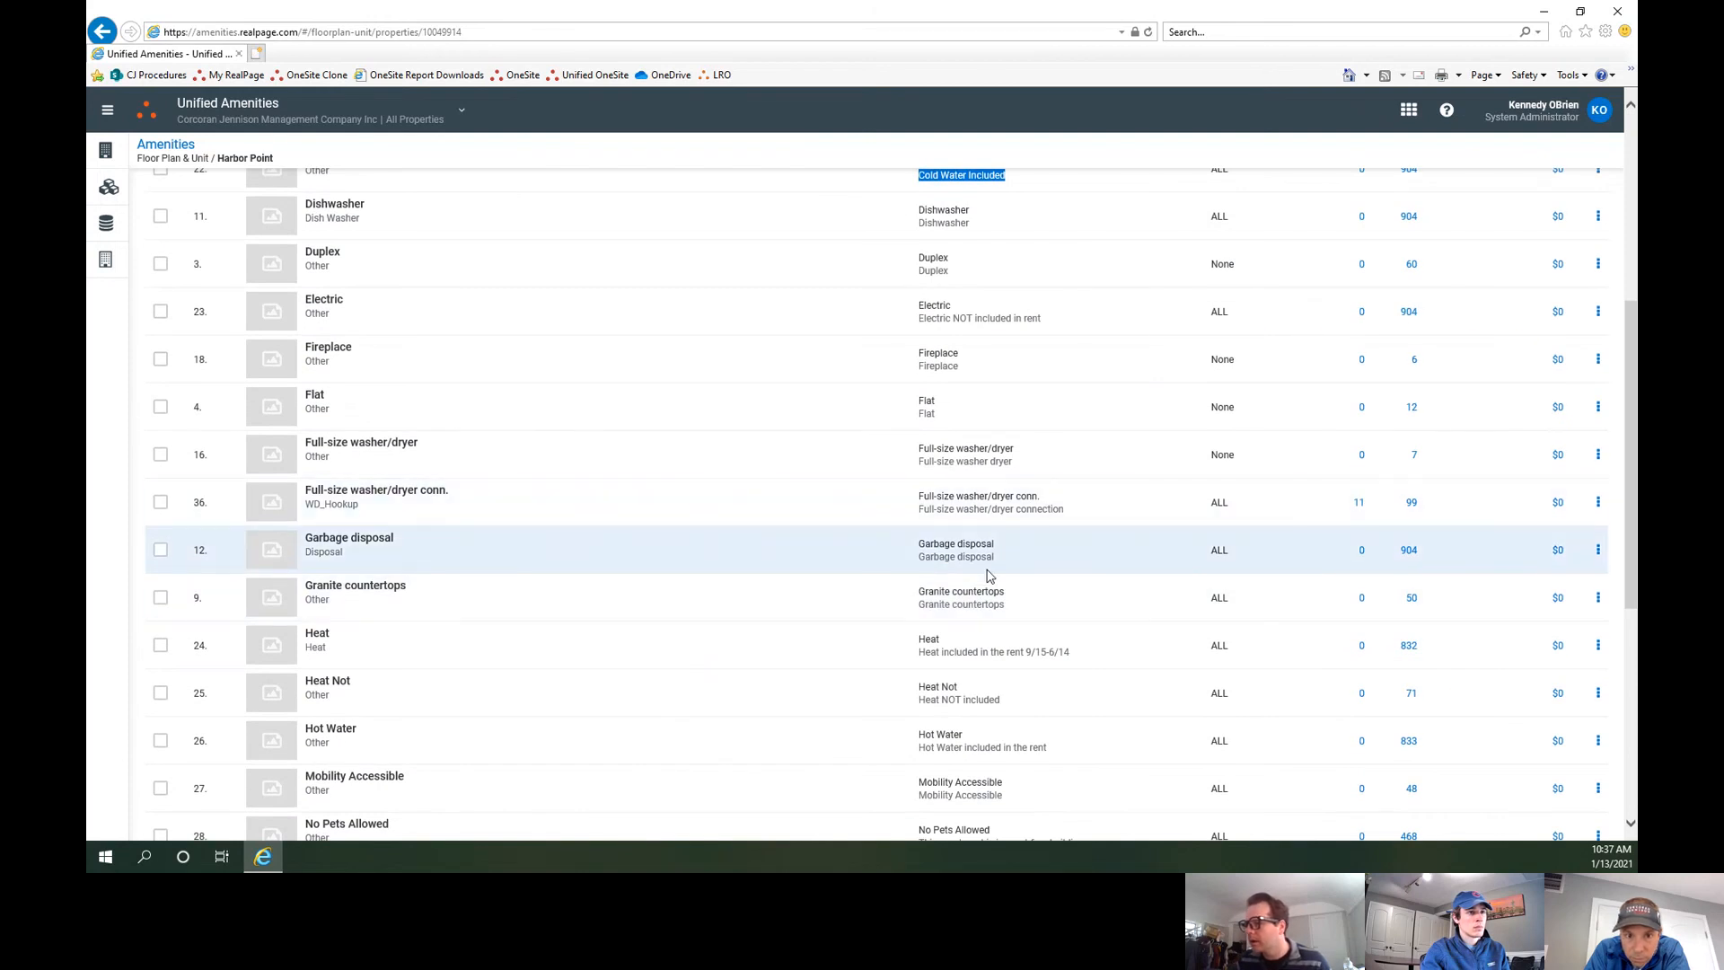
{"action": "triple_click", "coordinate": [993, 655]}
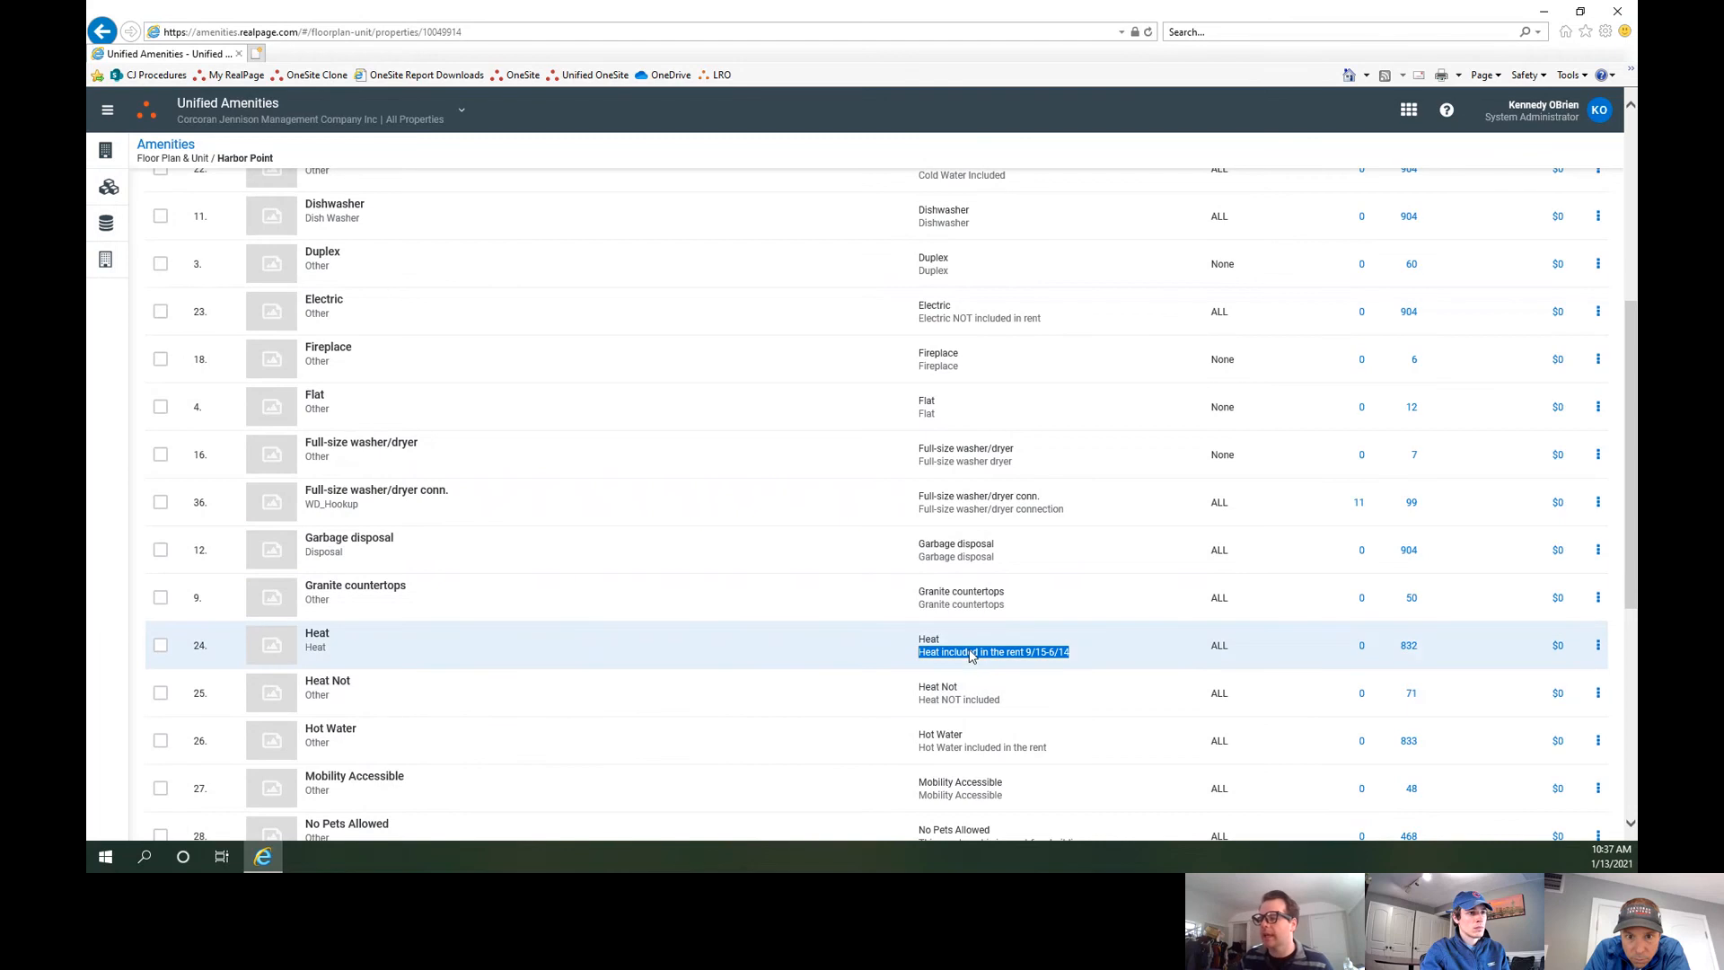
{"action": "left_click", "coordinate": [1052, 653]}
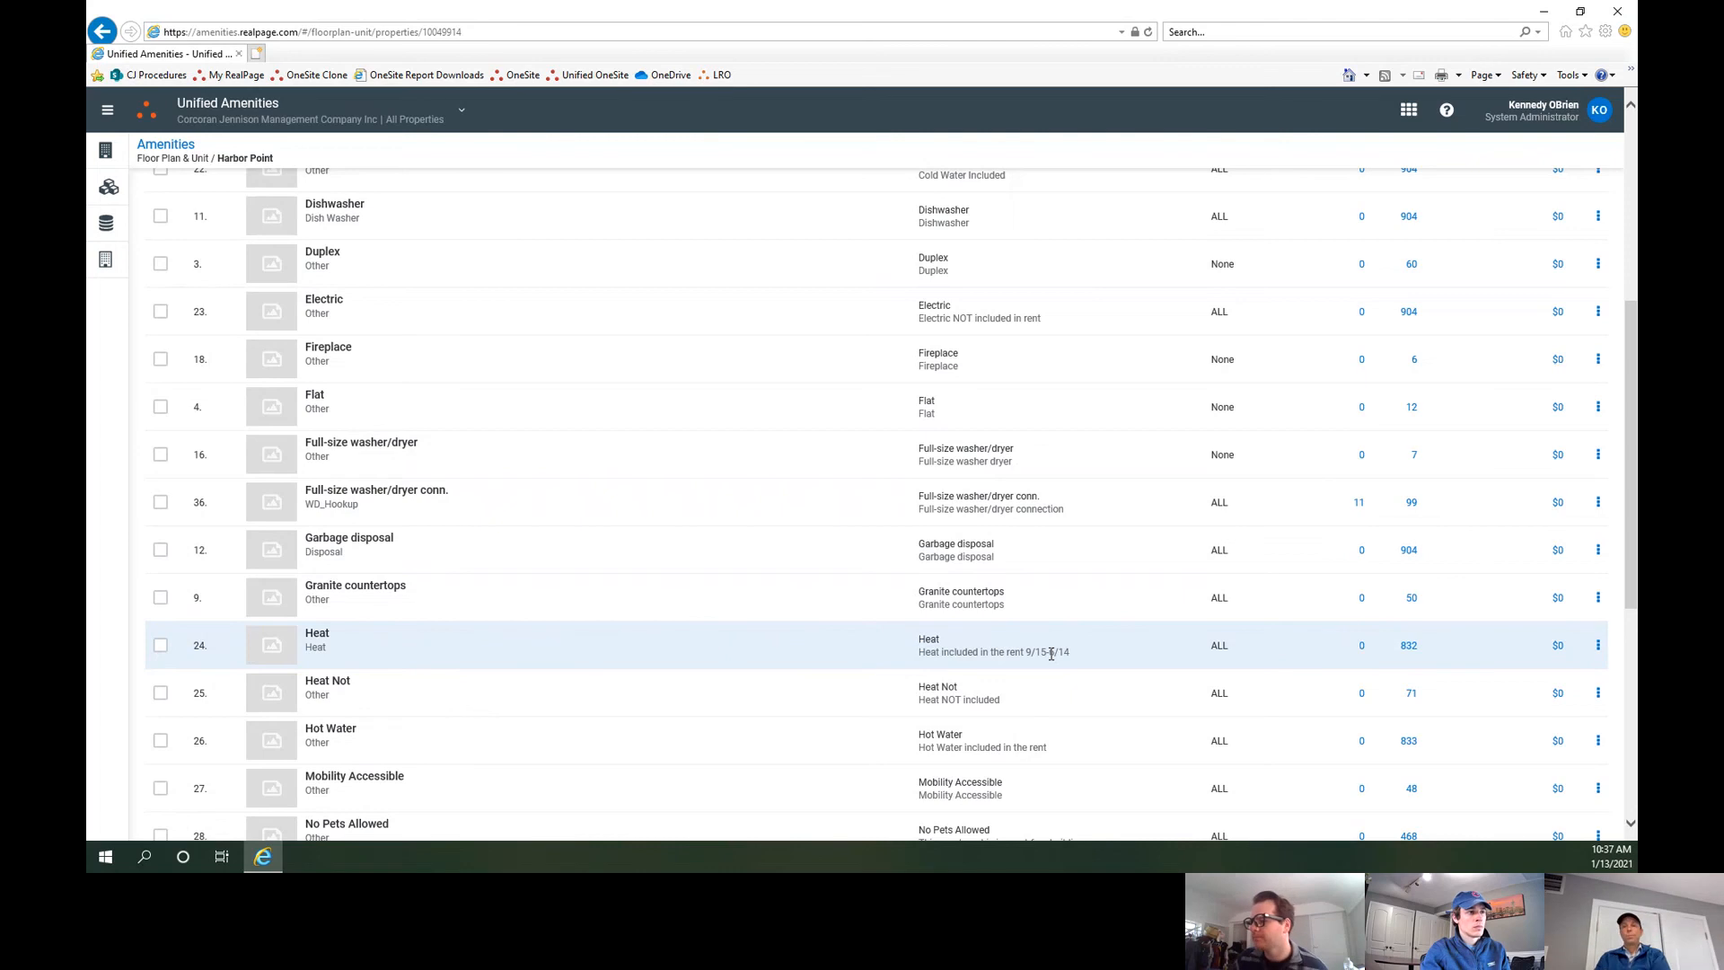
{"action": "scroll", "coordinate": [1051, 653], "scroll_direction": "down", "scroll_amount": 3}
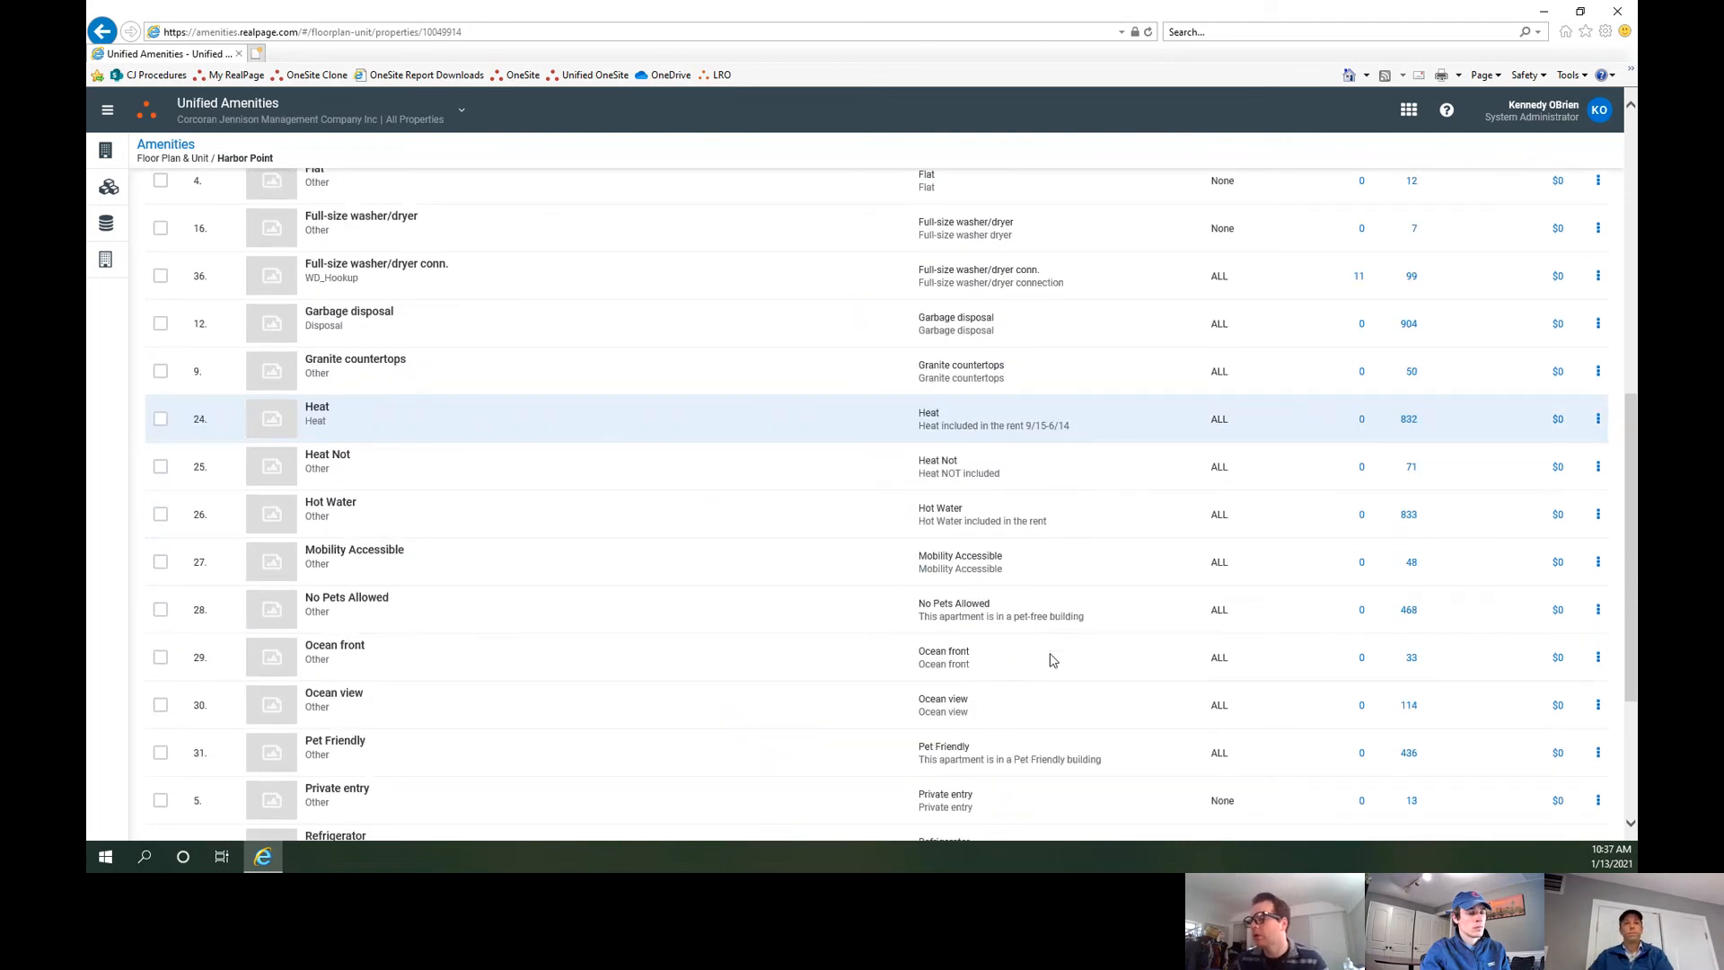
{"action": "triple_click", "coordinate": [934, 619]}
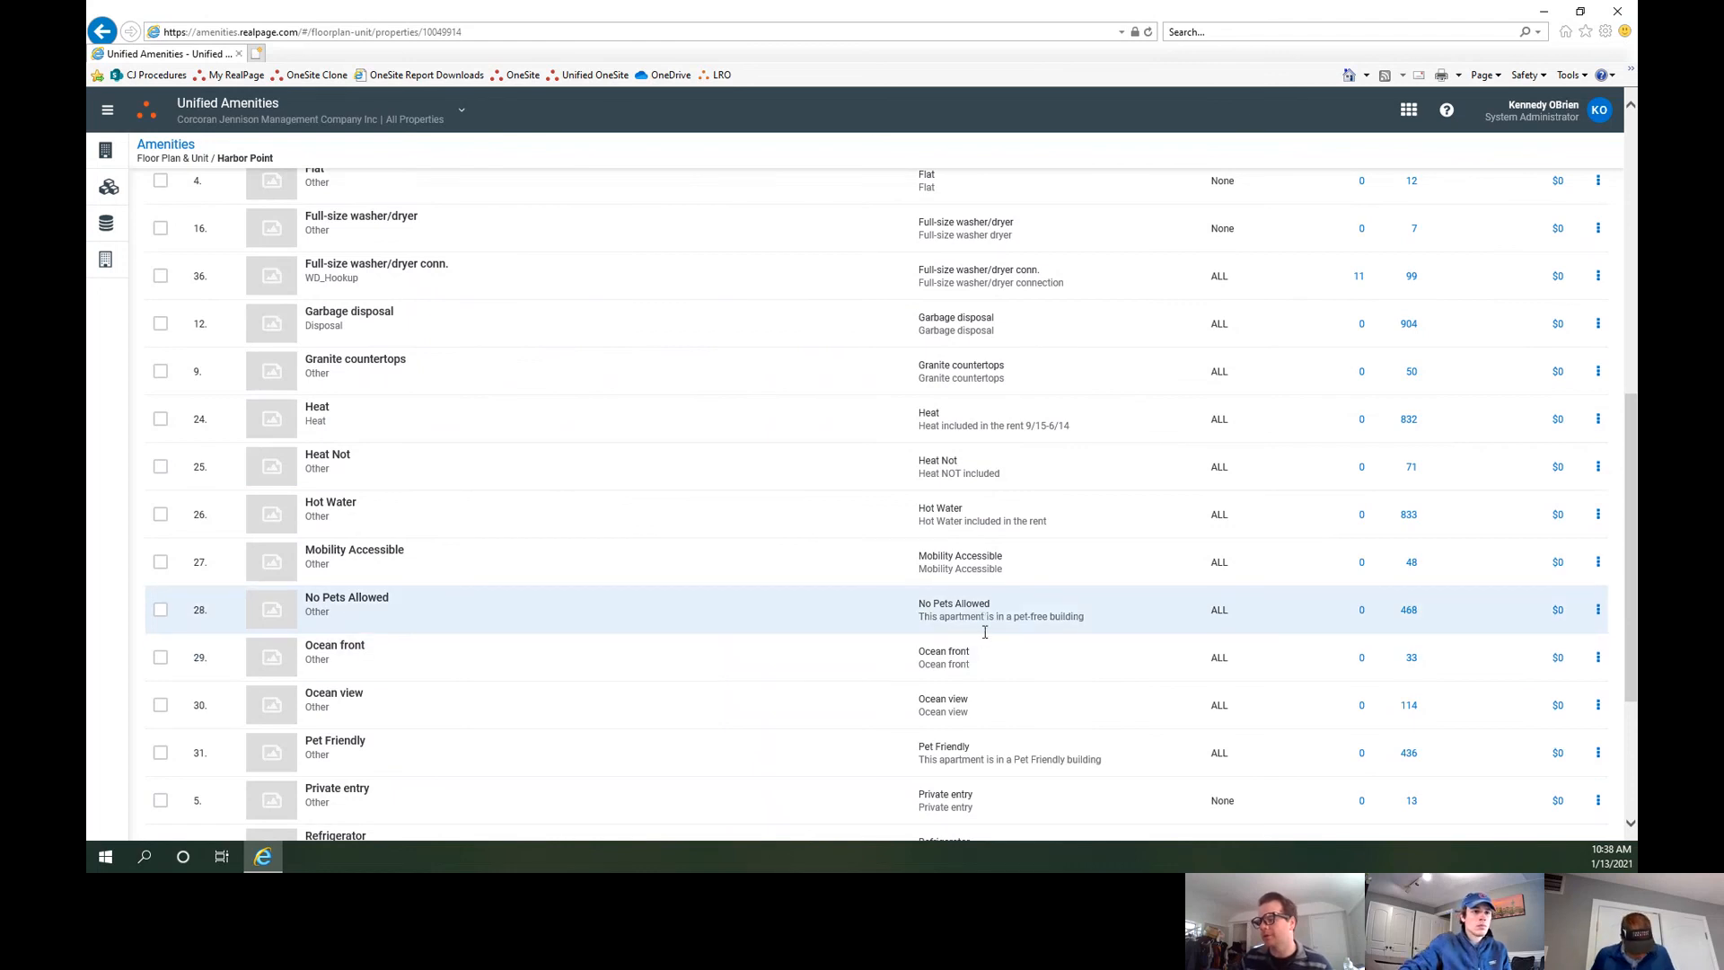
{"action": "scroll", "coordinate": [985, 637], "scroll_direction": "up", "scroll_amount": 3}
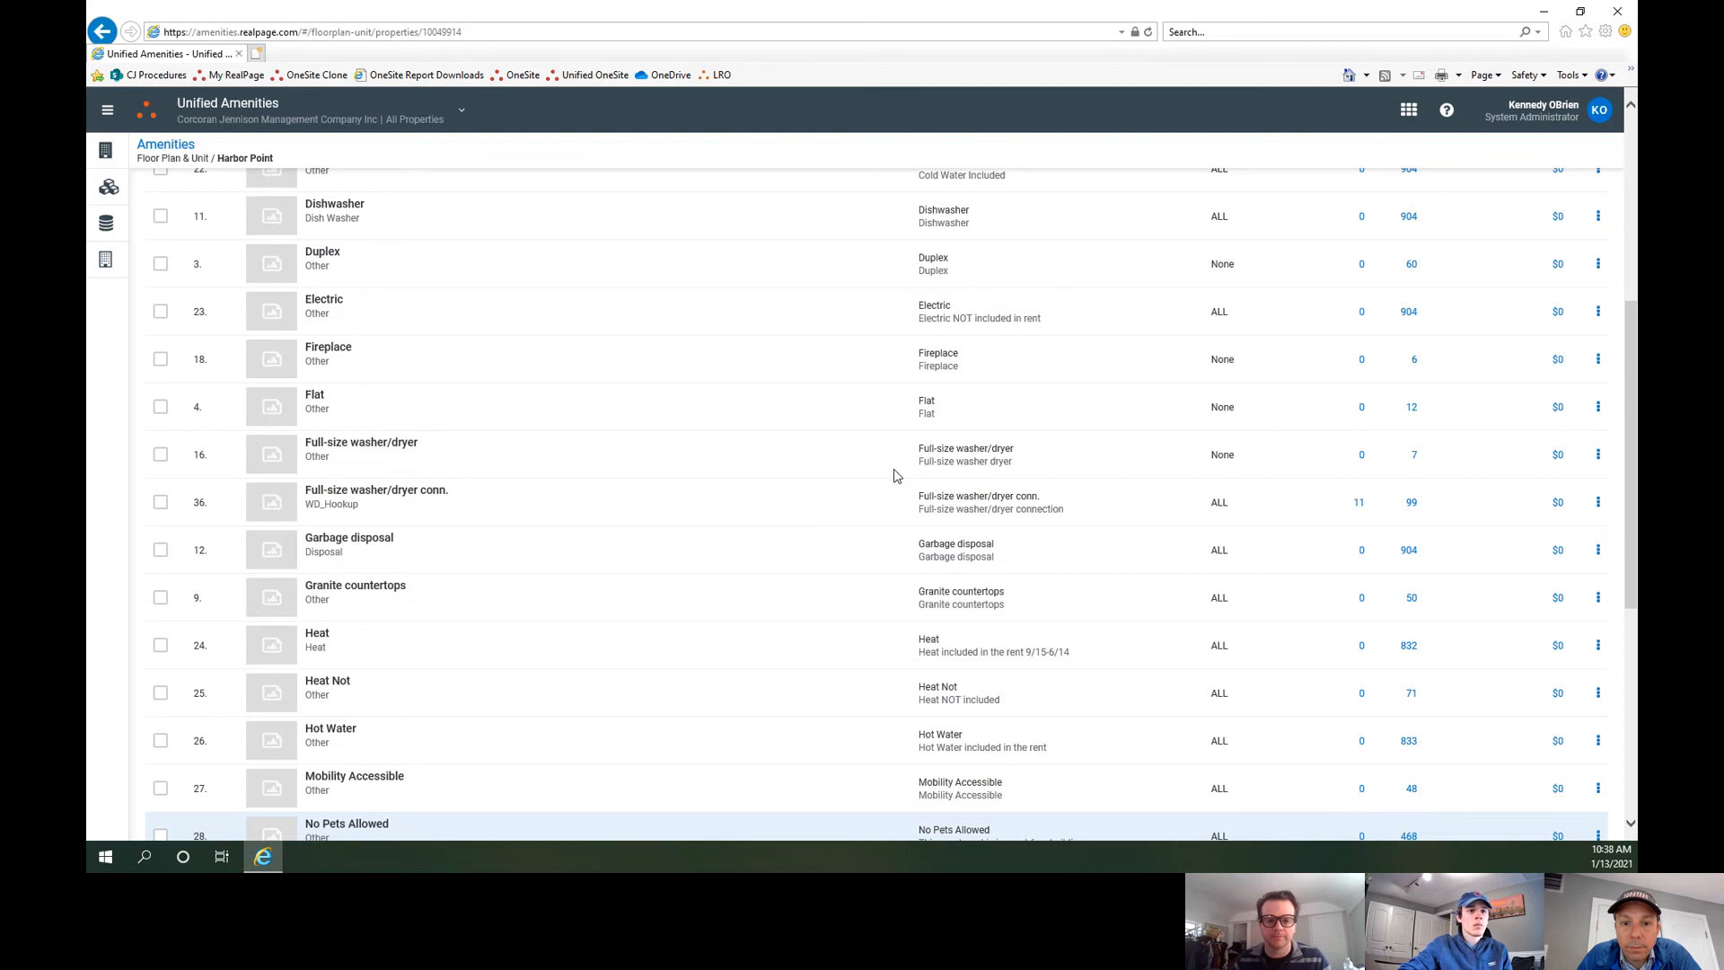
{"action": "scroll", "coordinate": [1113, 422], "scroll_direction": "up", "scroll_amount": 5}
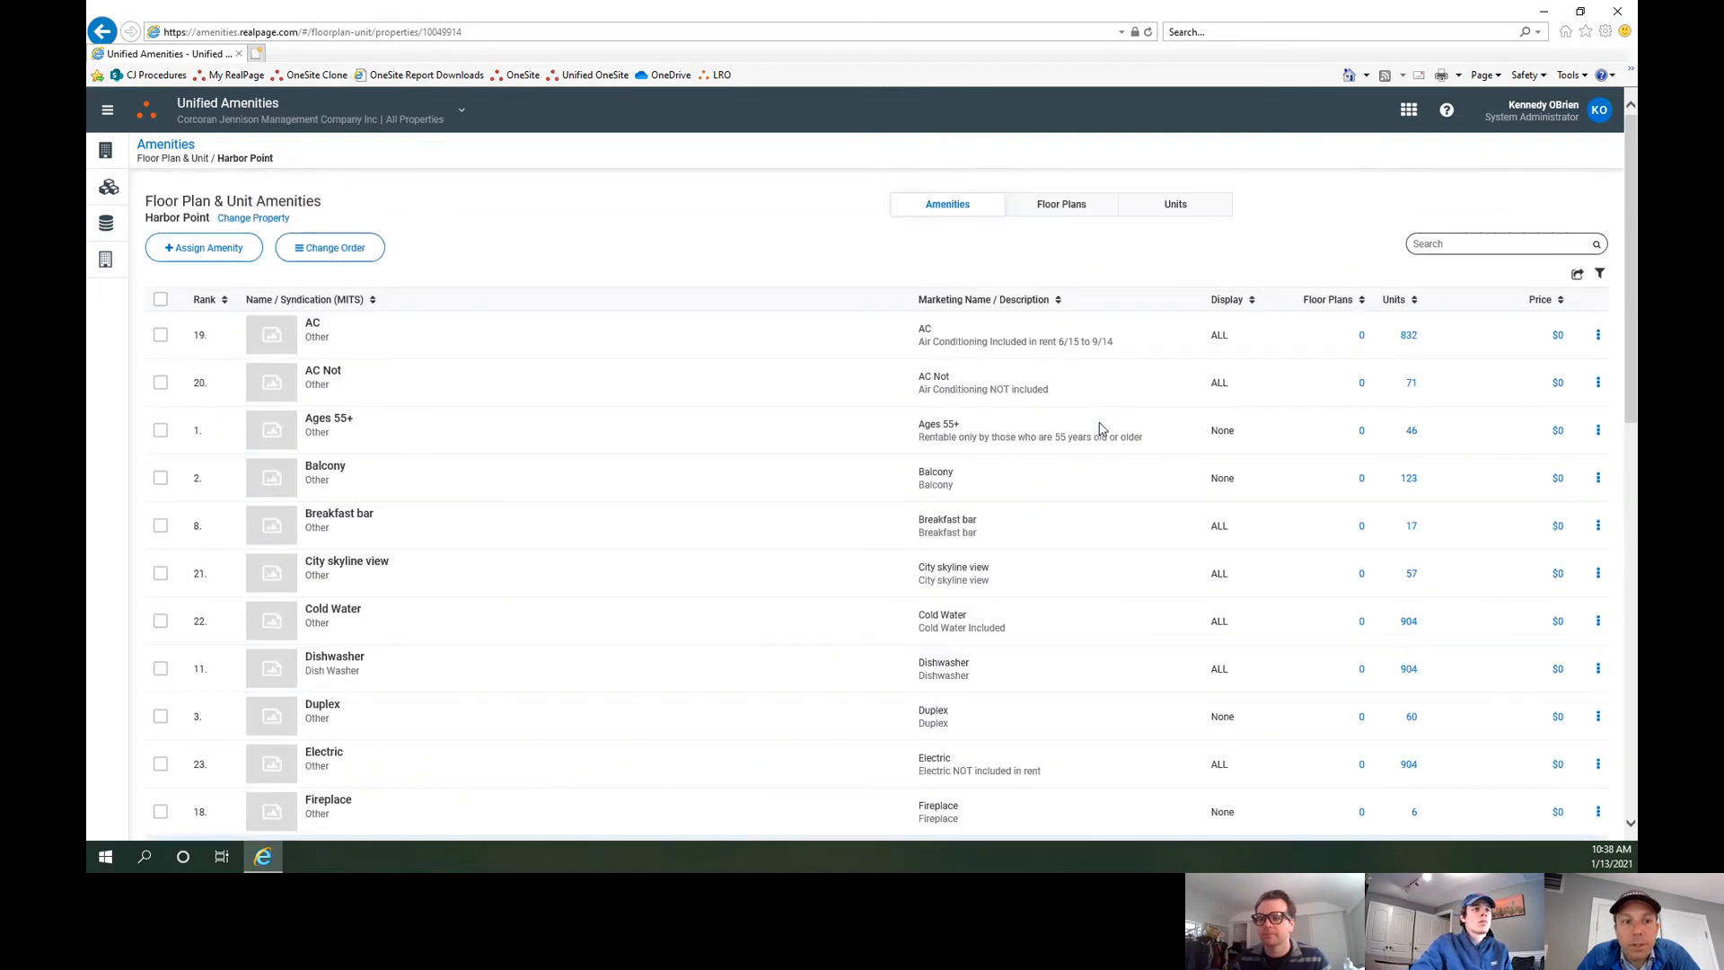